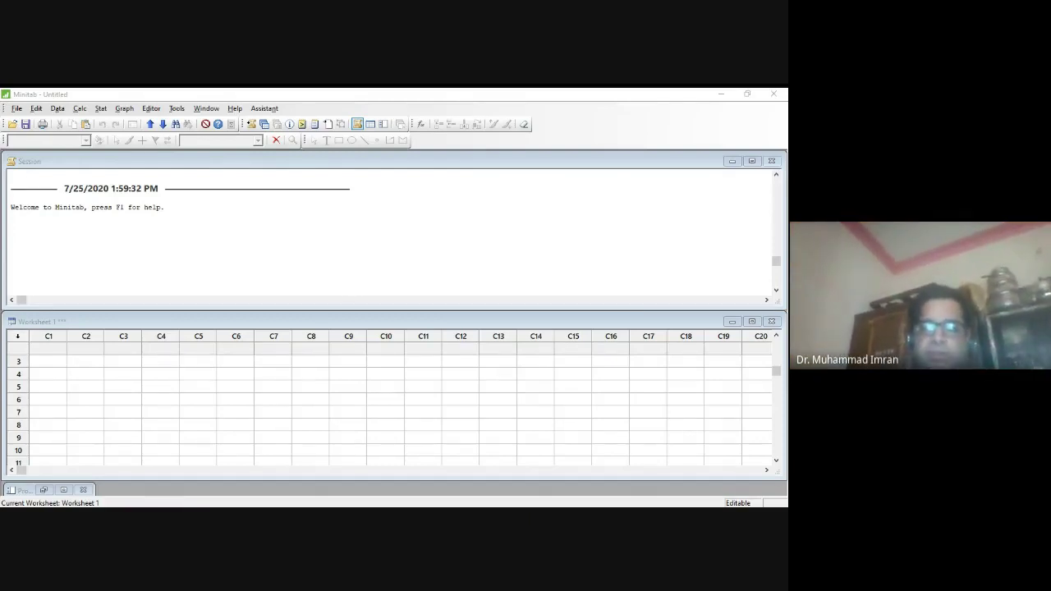
Switch to Minitab and start creating a central composite response surface design with 4 continuous factors.
key(alt+Tab)
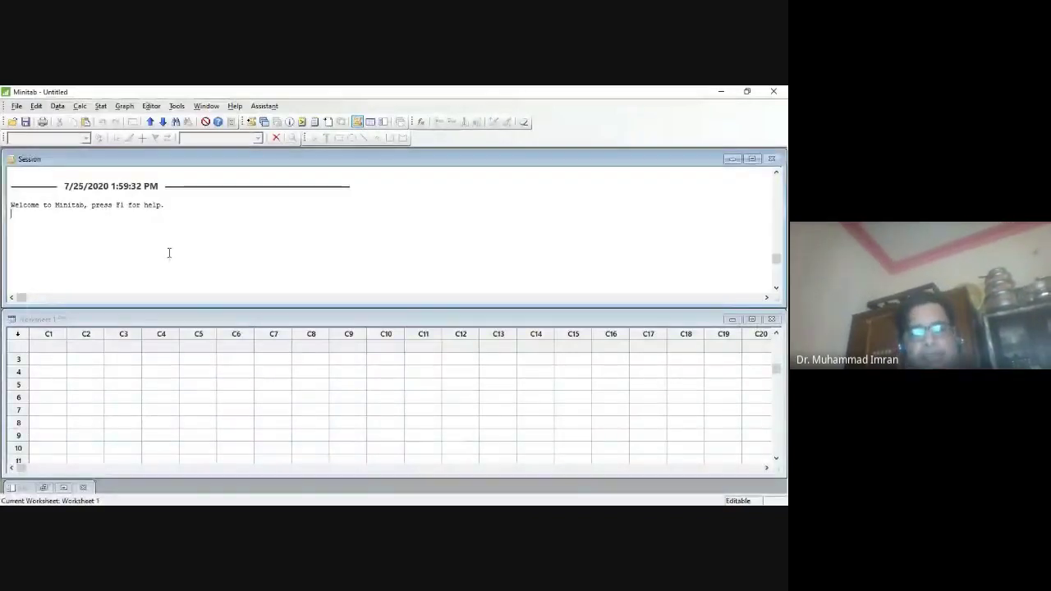
click(124, 106)
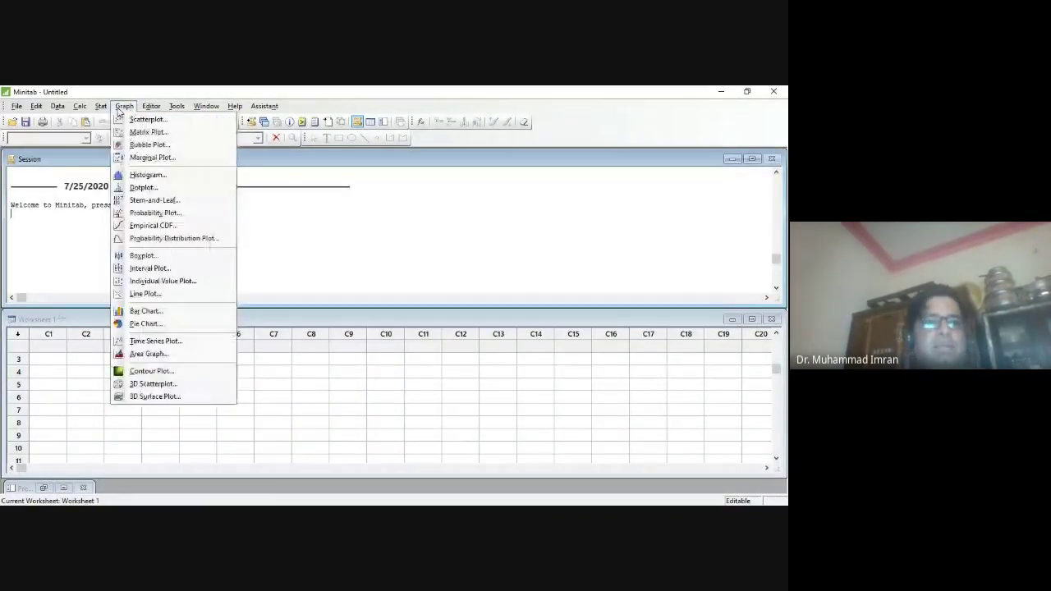
mouse_move(116, 156)
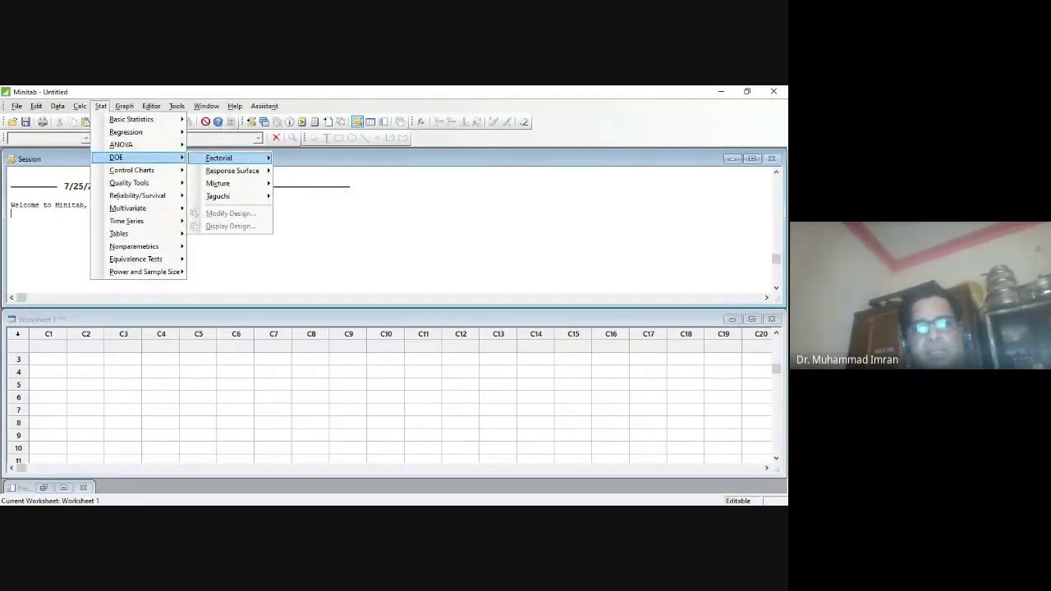
mouse_move(233, 171)
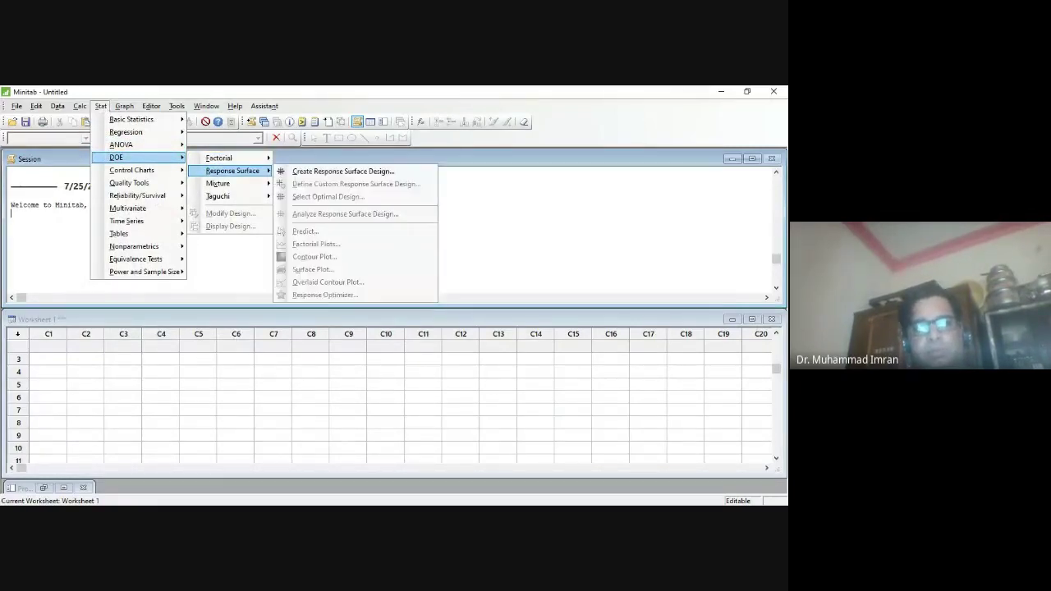
click(310, 171)
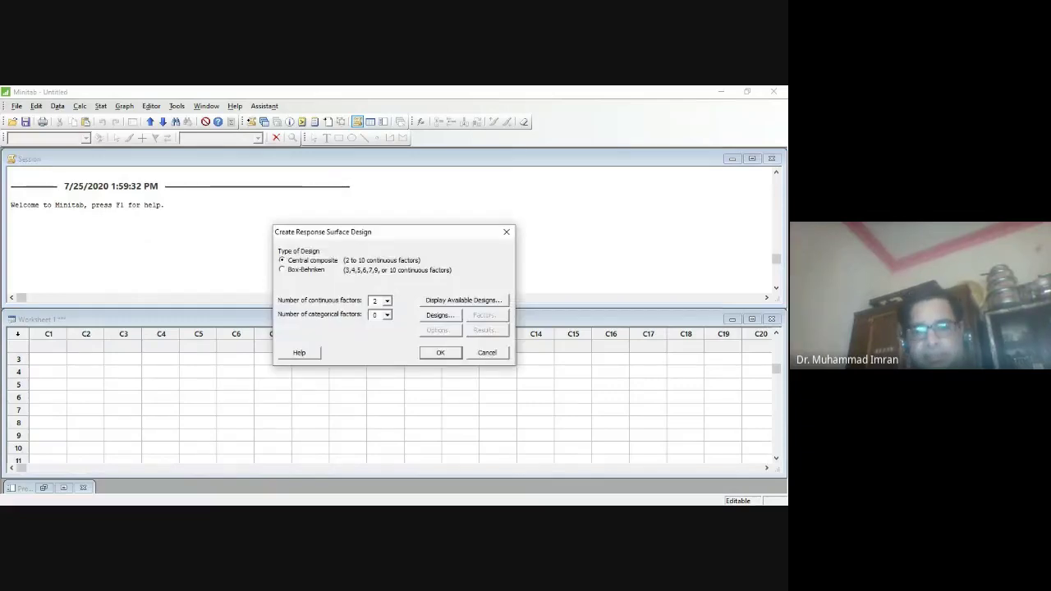
click(380, 301)
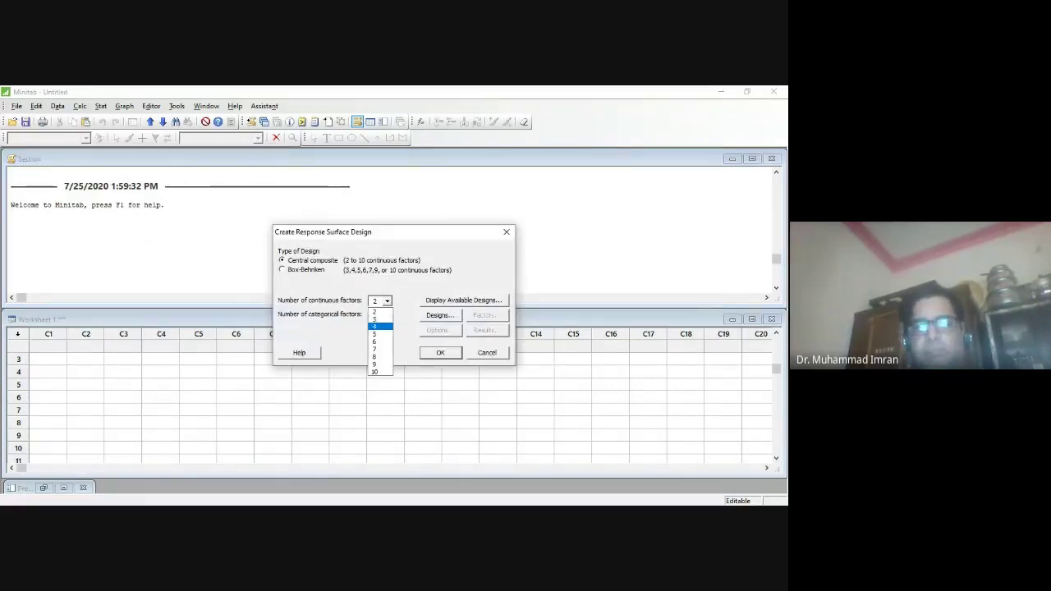
click(378, 326)
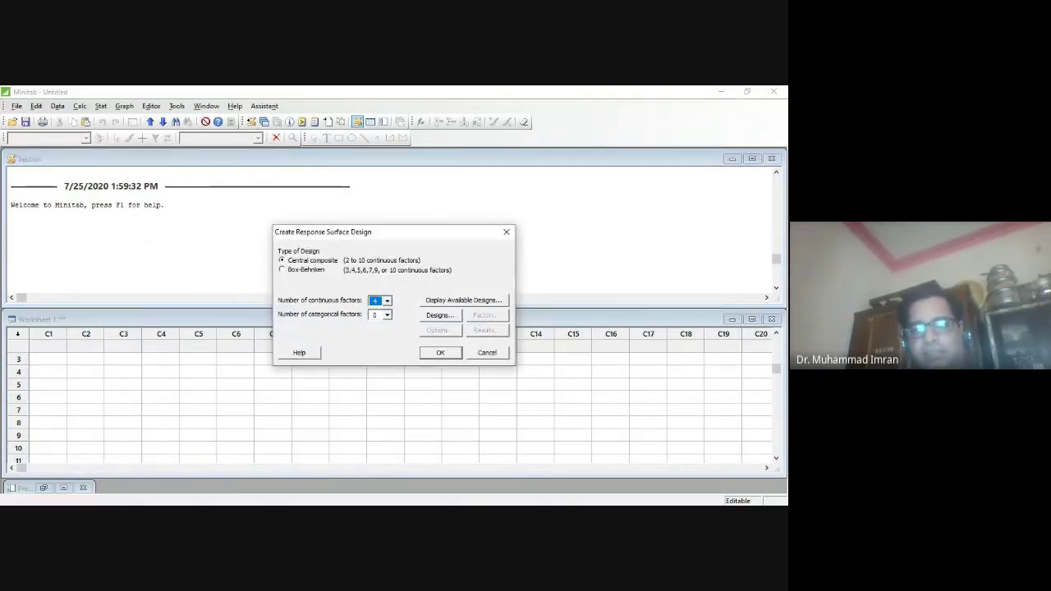
Choose the full design with 30 runs and 2 blocks, keeping the default center points and alpha.
click(440, 316)
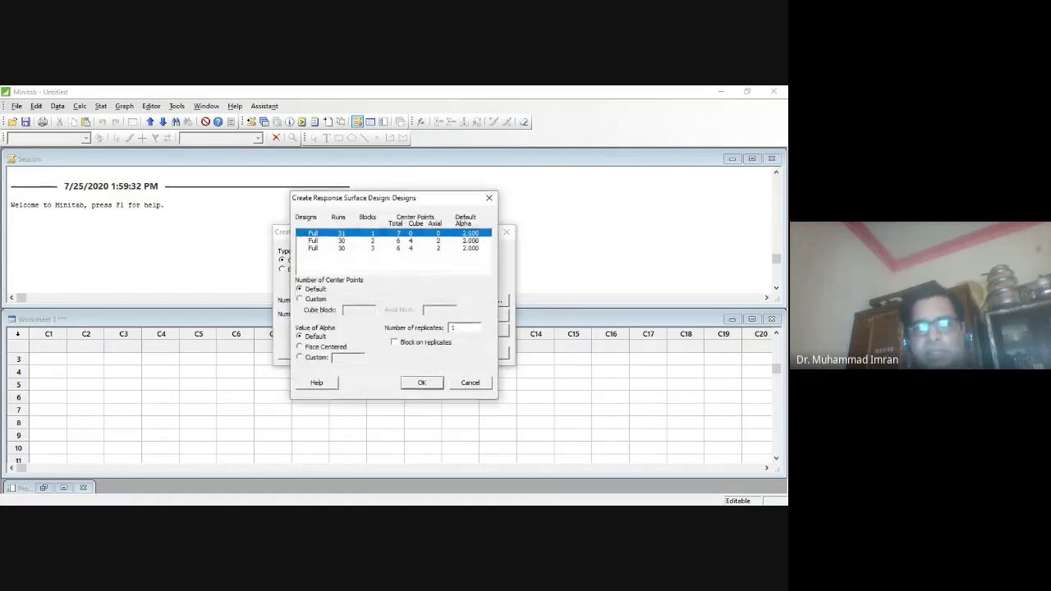
click(373, 240)
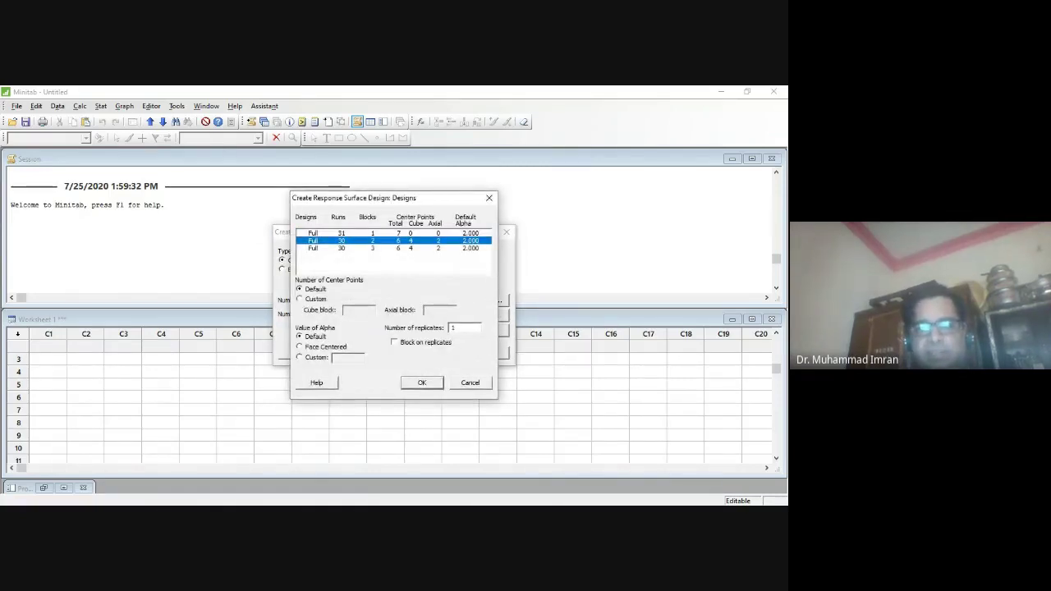
click(421, 382)
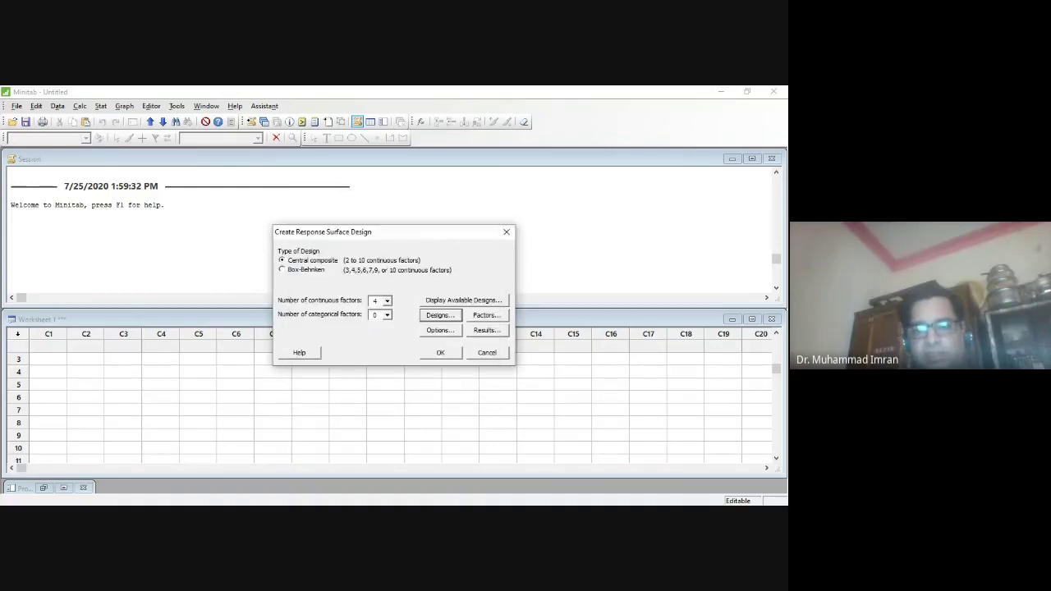
Open the factor definitions of the design and name factor A pH and factor B Temperature.
click(486, 315)
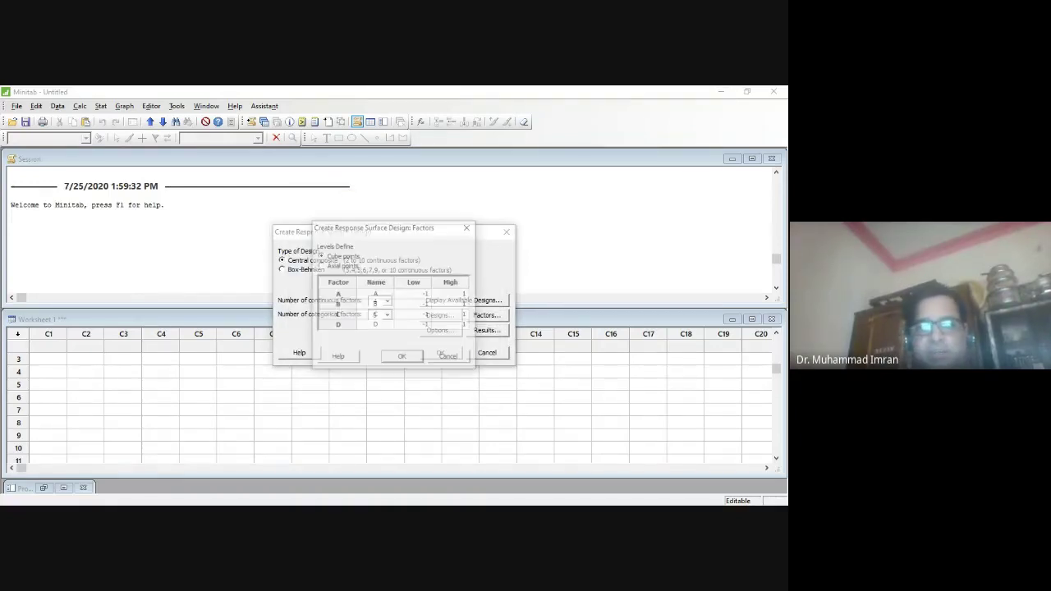
text(Ph)
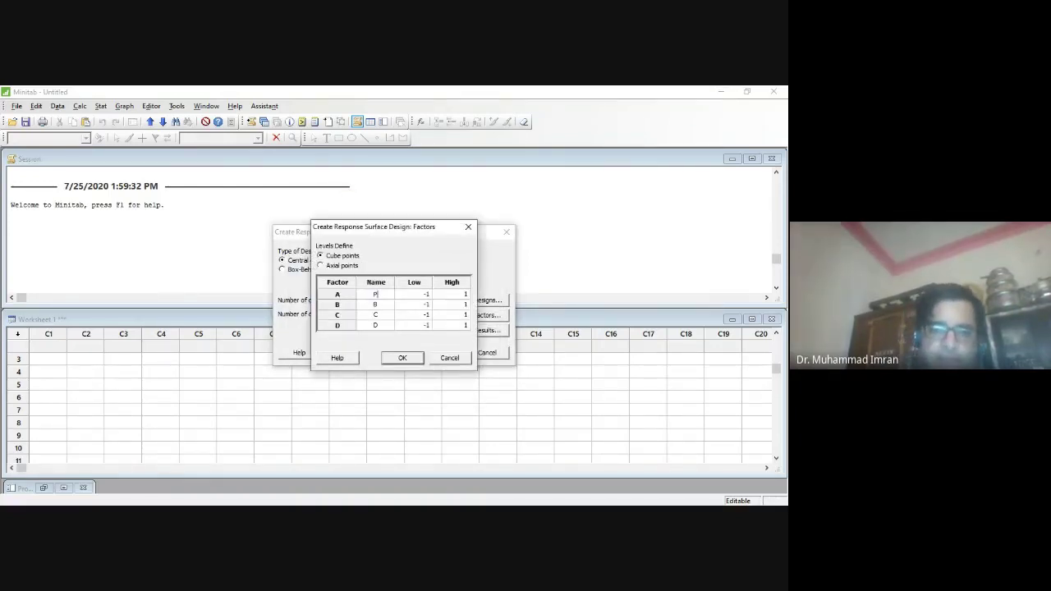
key(BackSpace)
key(BackSpace)
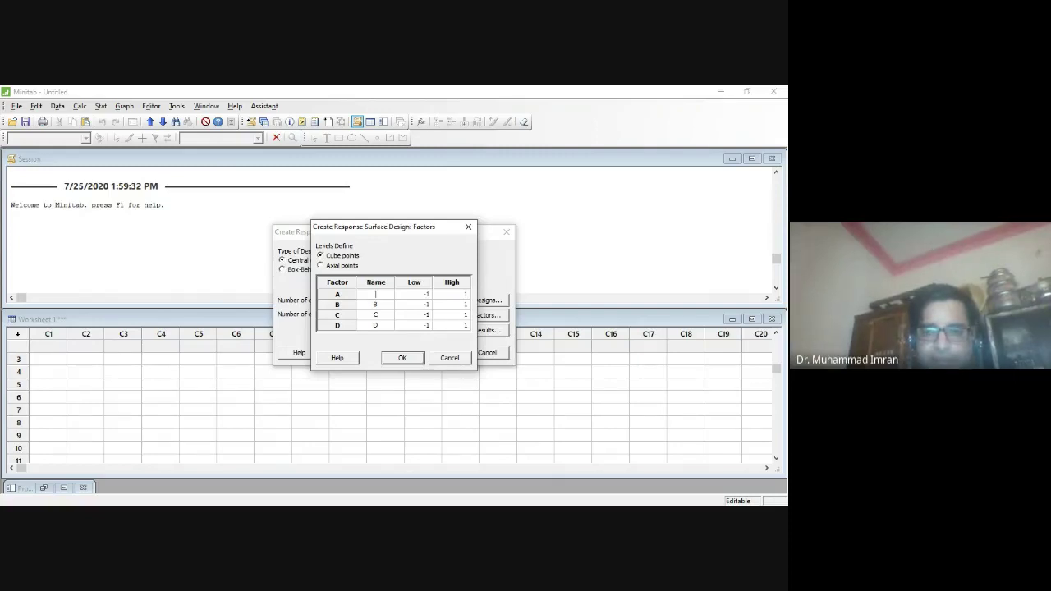
text(pH)
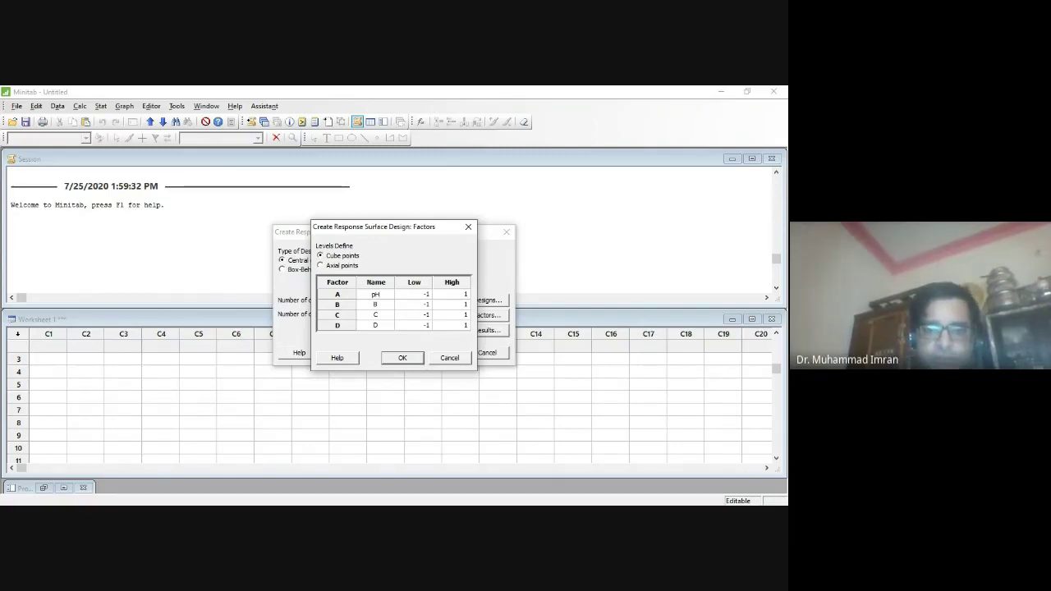
key(Down)
text(Te)
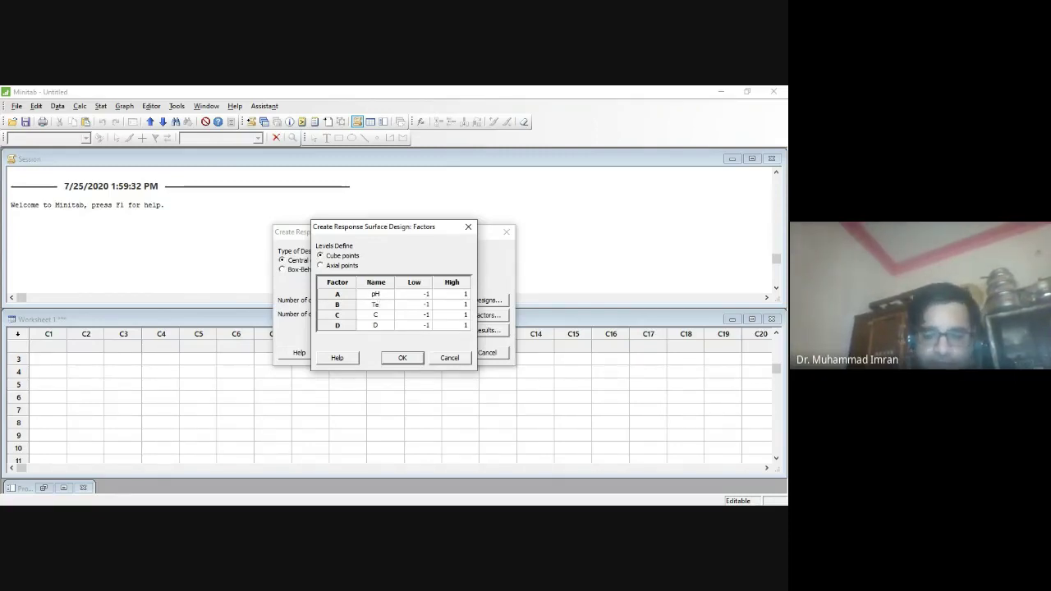
text(mper)
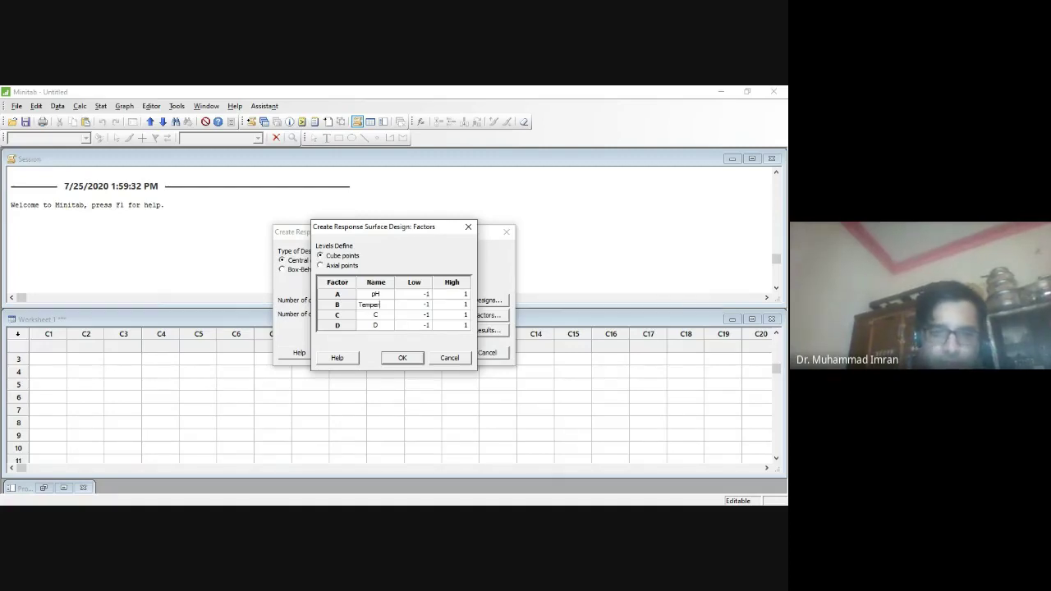
text(at)
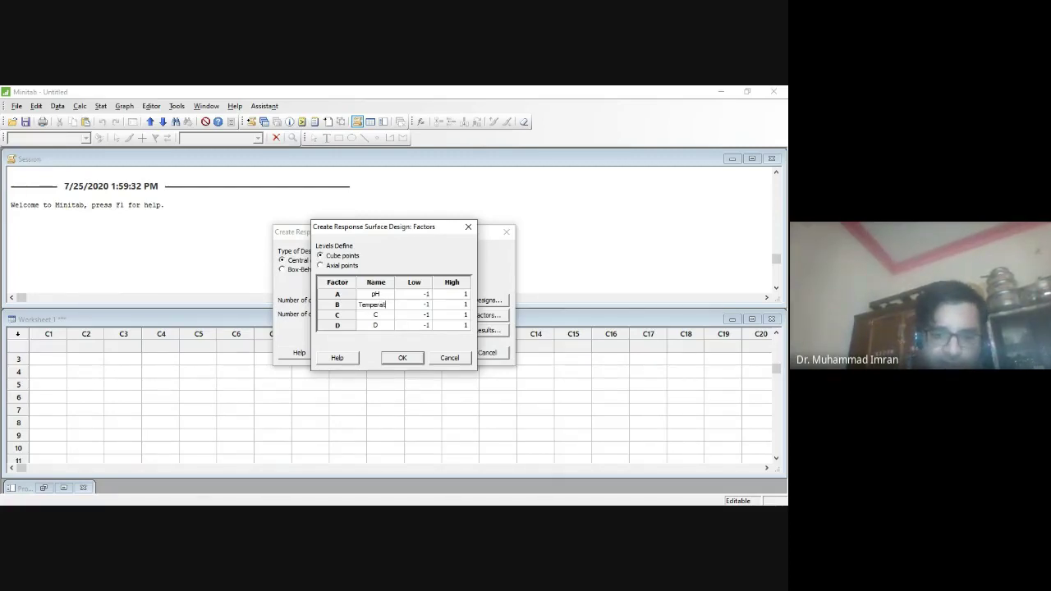
text(ure)
key(Down)
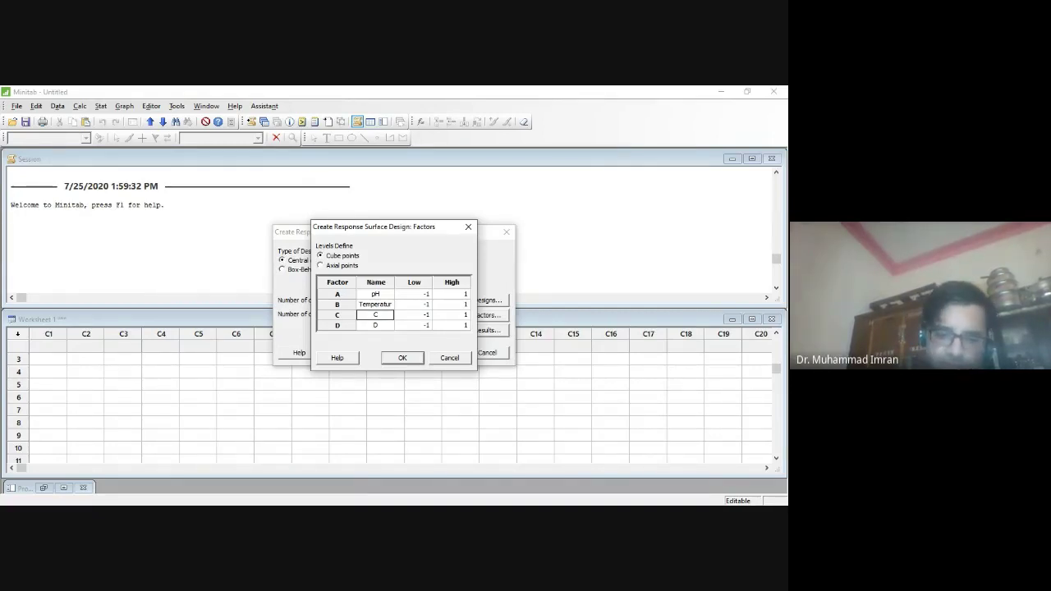
Name factor C Incubation period and factor D Nitrogen source.
text(Incuba)
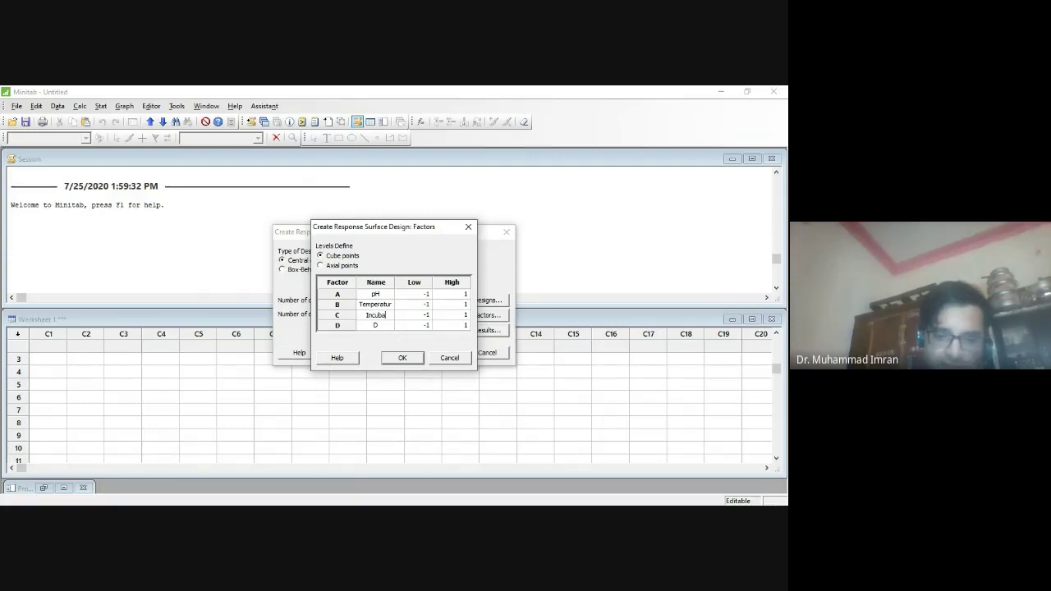
text(tion)
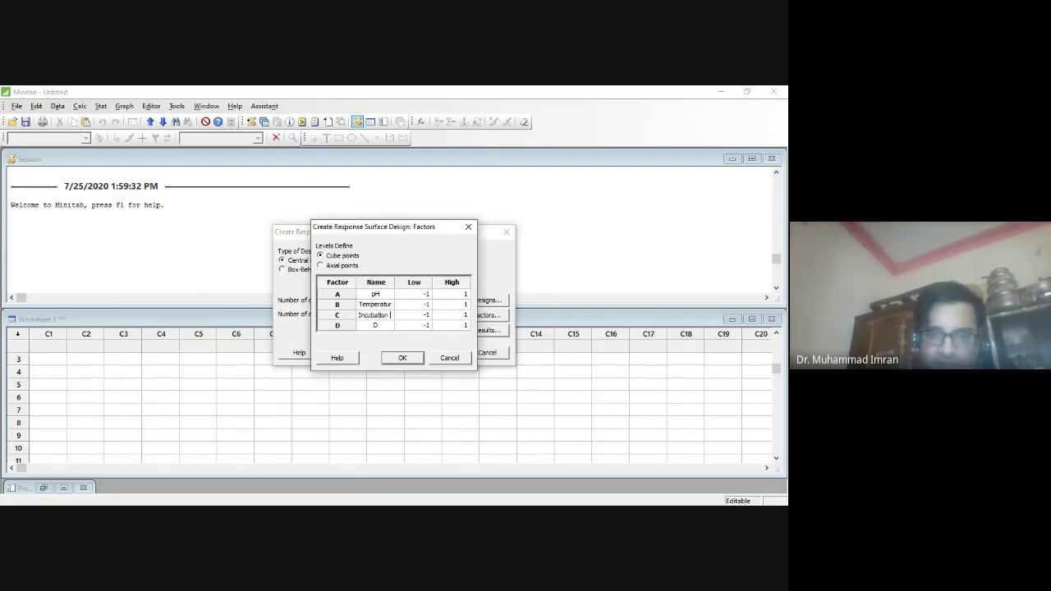
text( per)
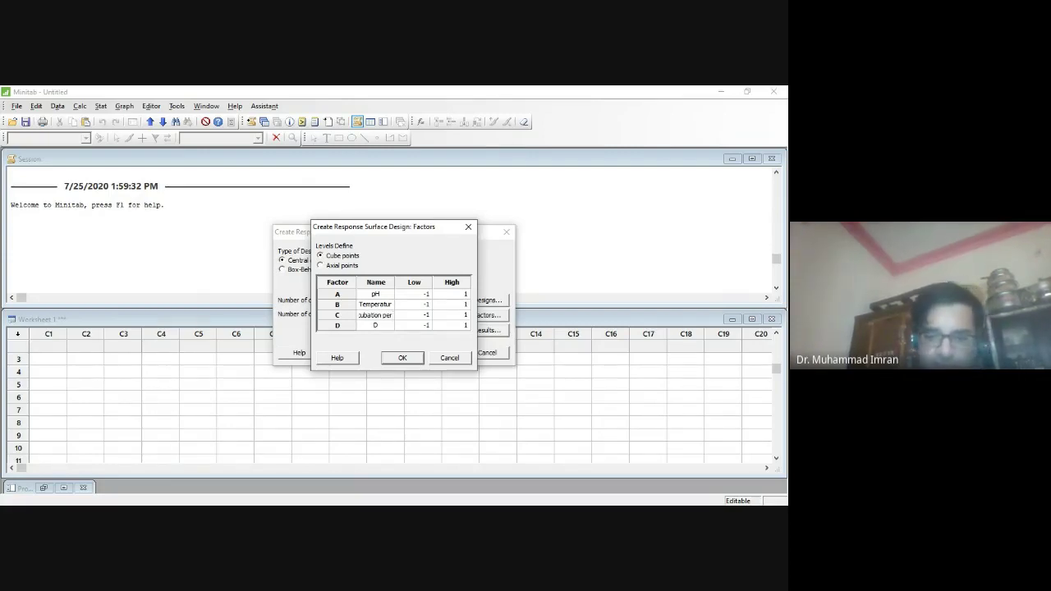
text(iod)
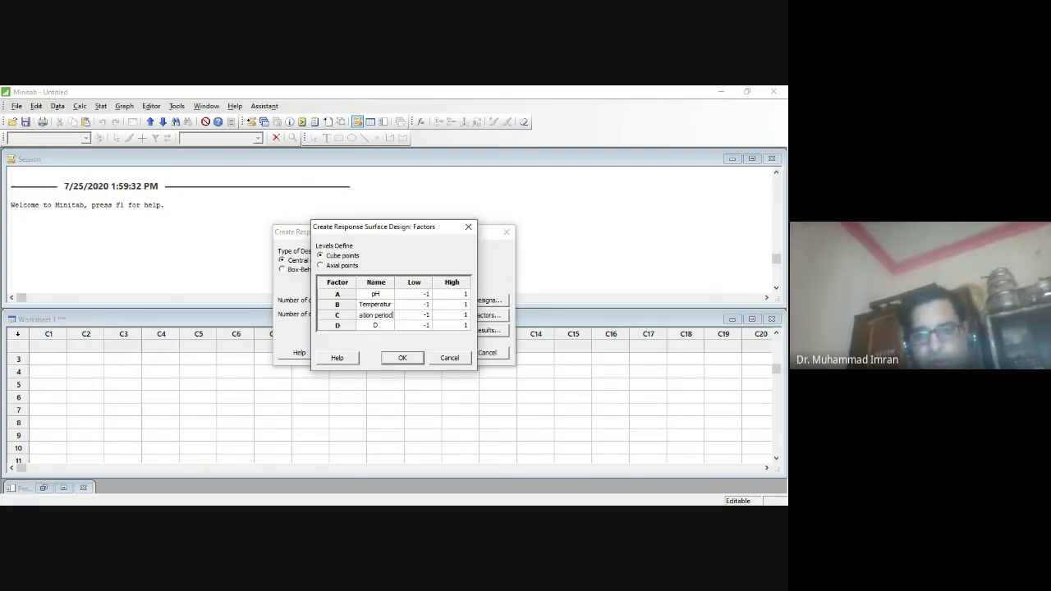
click(375, 325)
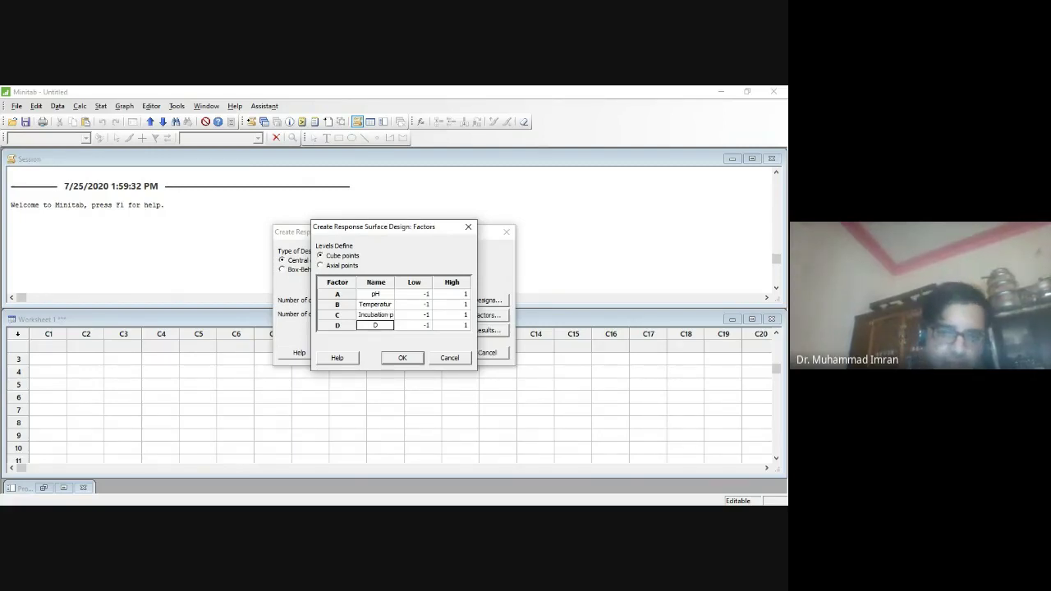
text(Nit)
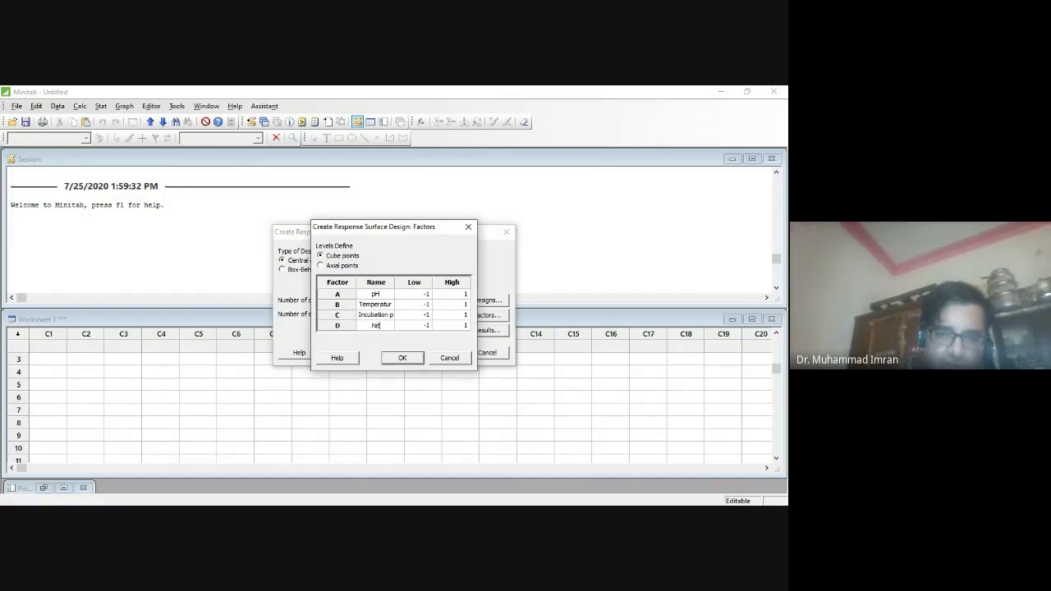
text(roge)
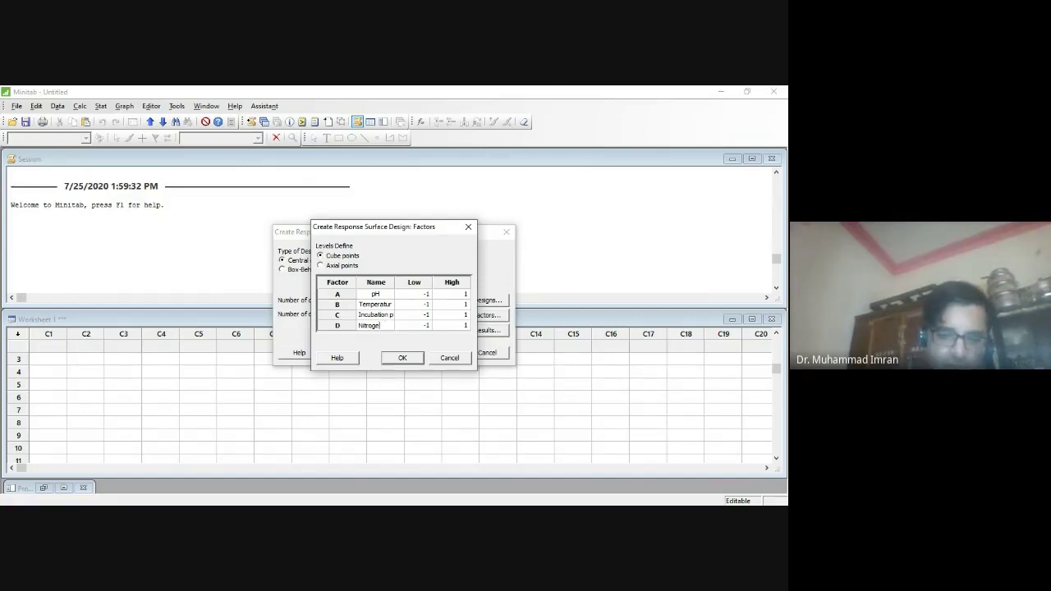
text(n source)
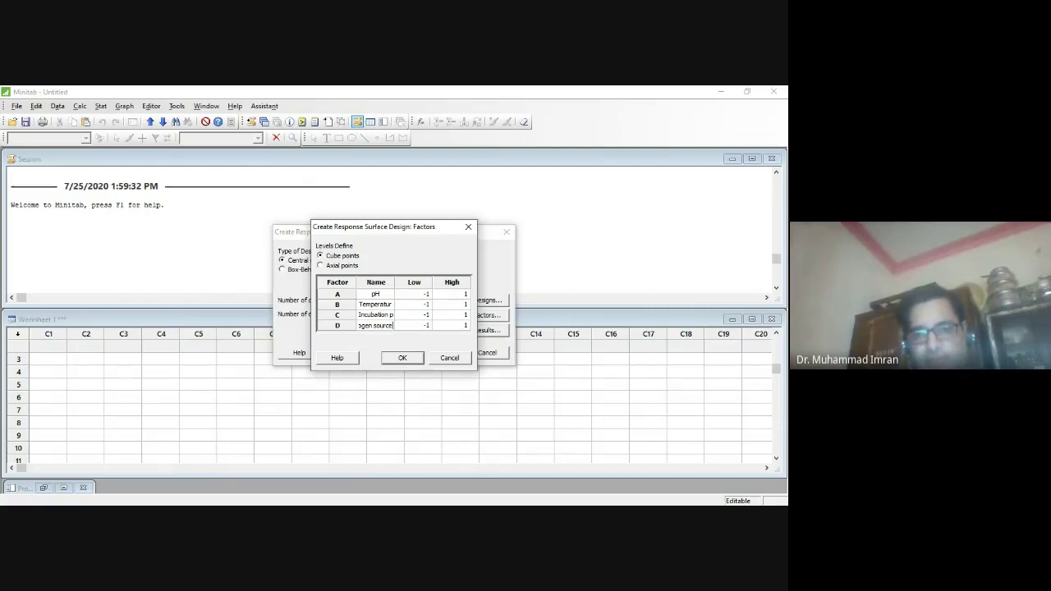
Set the pH factor's low level to 4 and its high level to 9.
click(414, 294)
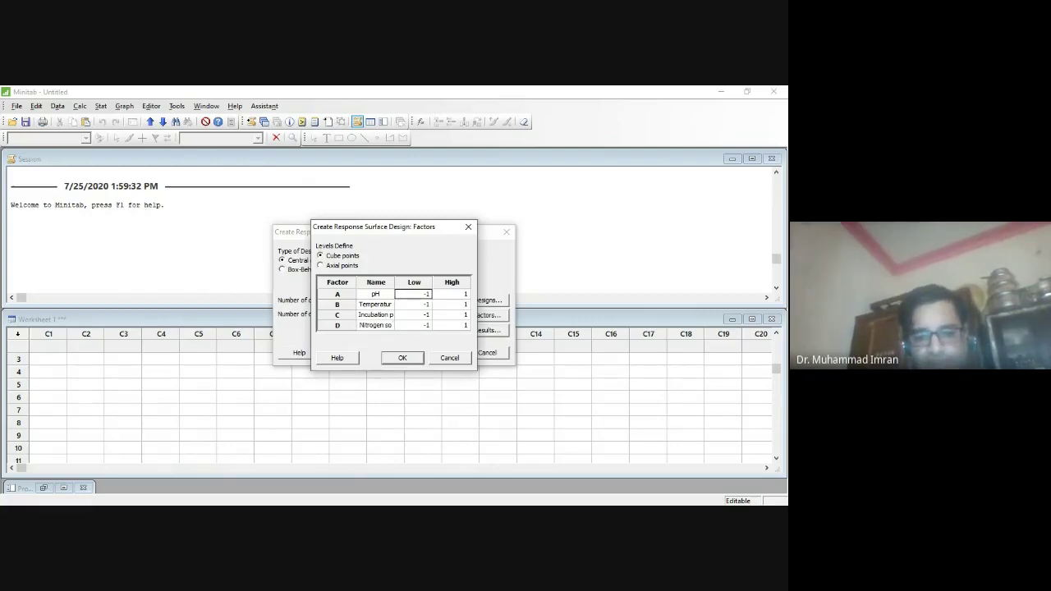
text(5)
key(Tab)
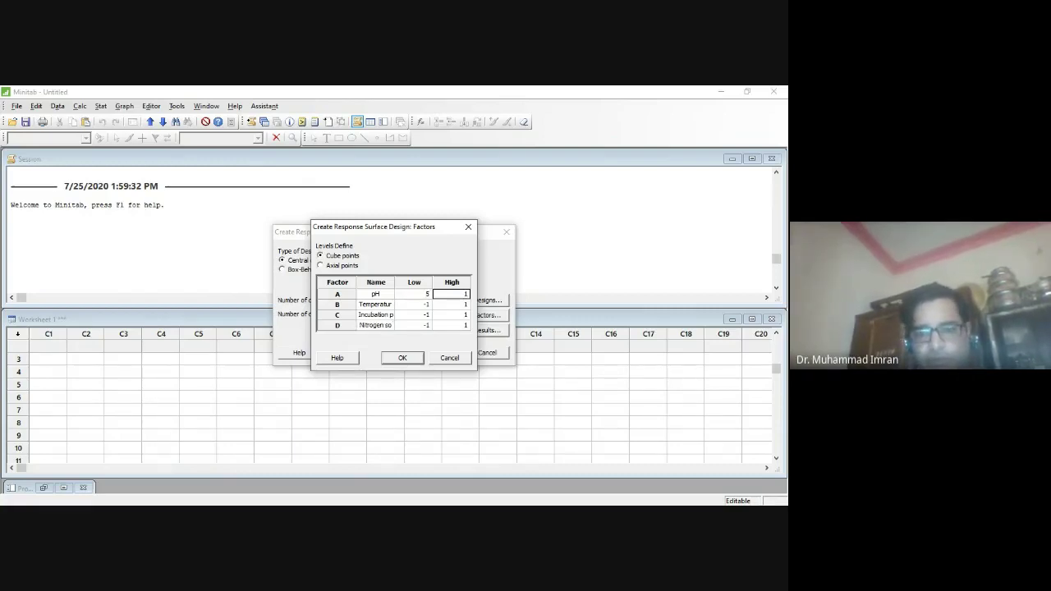
click(413, 294)
text(4)
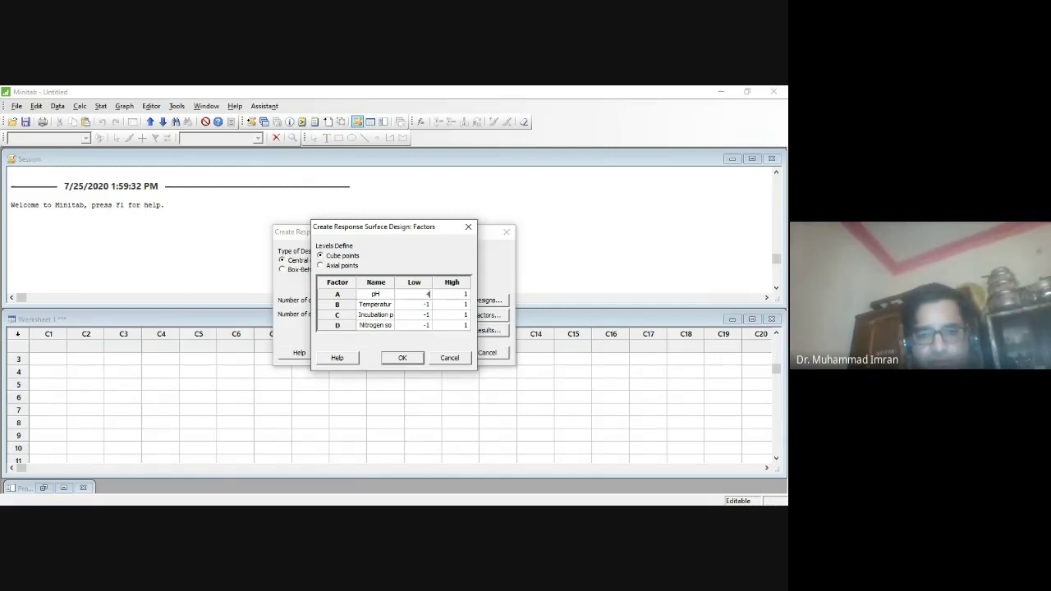
key(Tab)
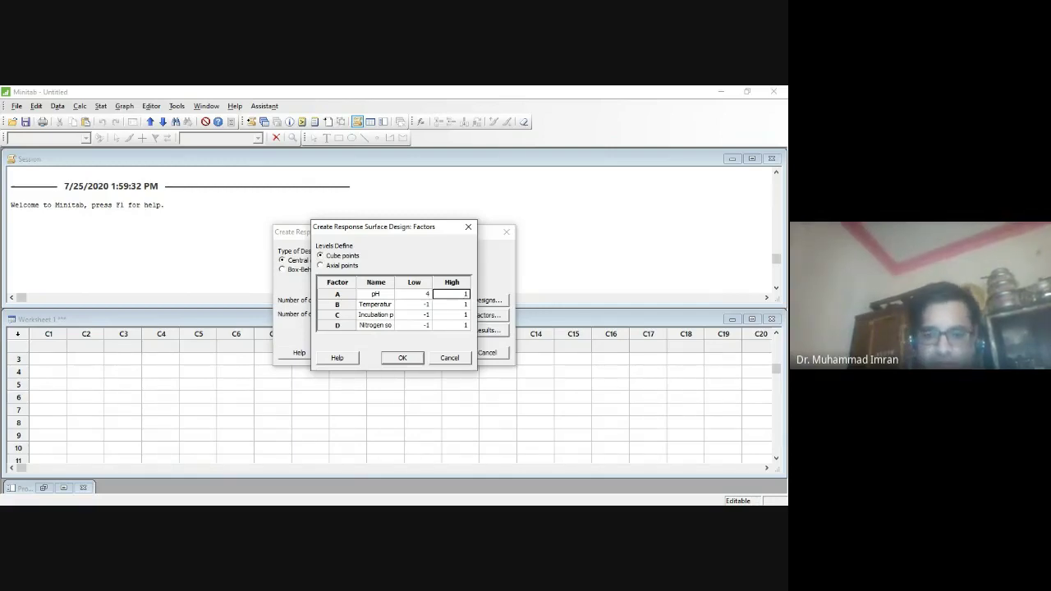
text(9)
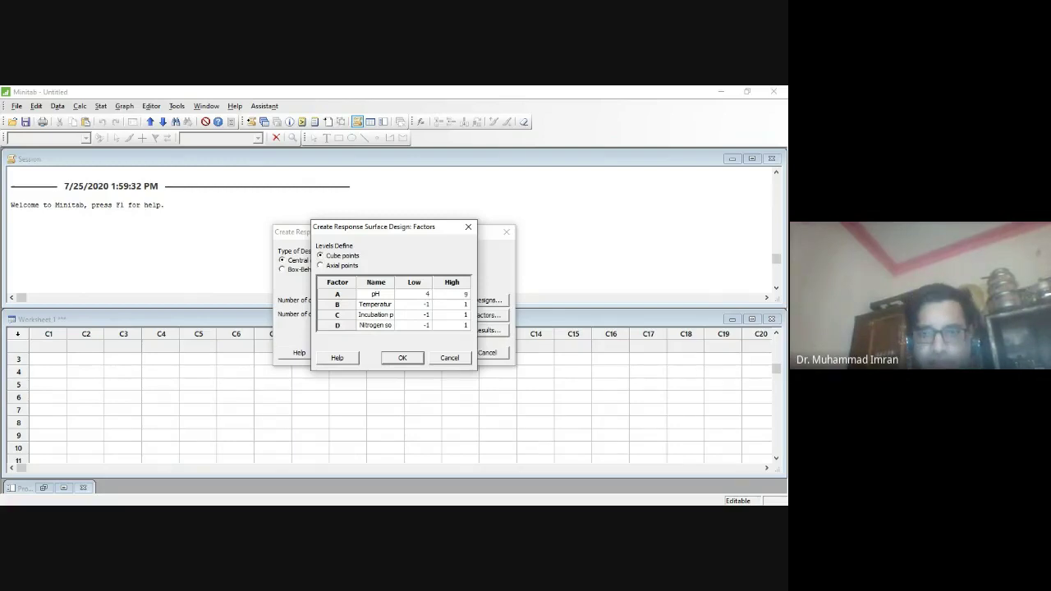
Set the Temperature factor's low level to 20 and its high level to 60.
click(413, 305)
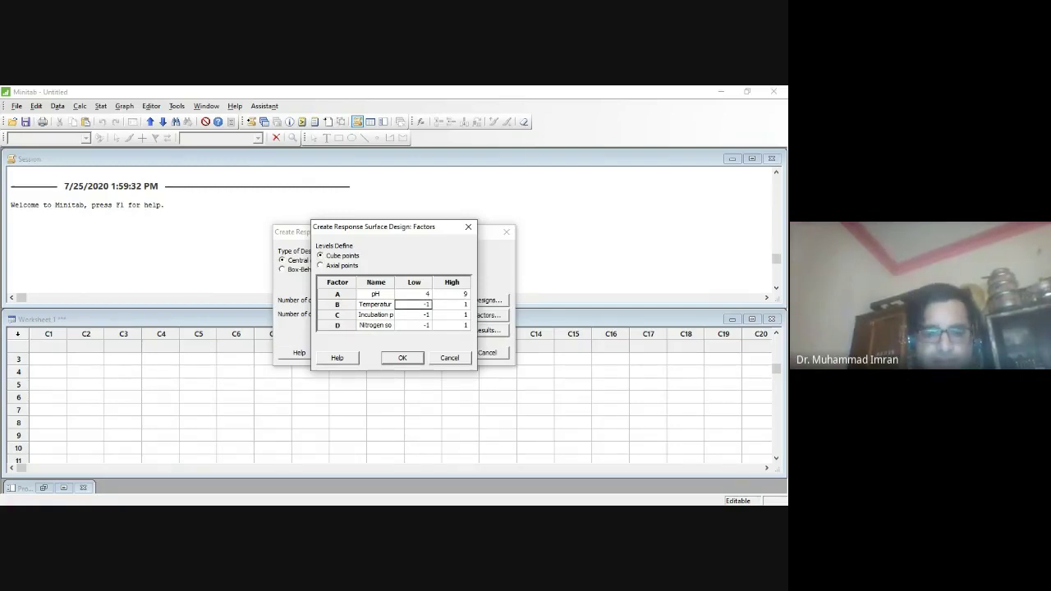
text(20)
click(451, 304)
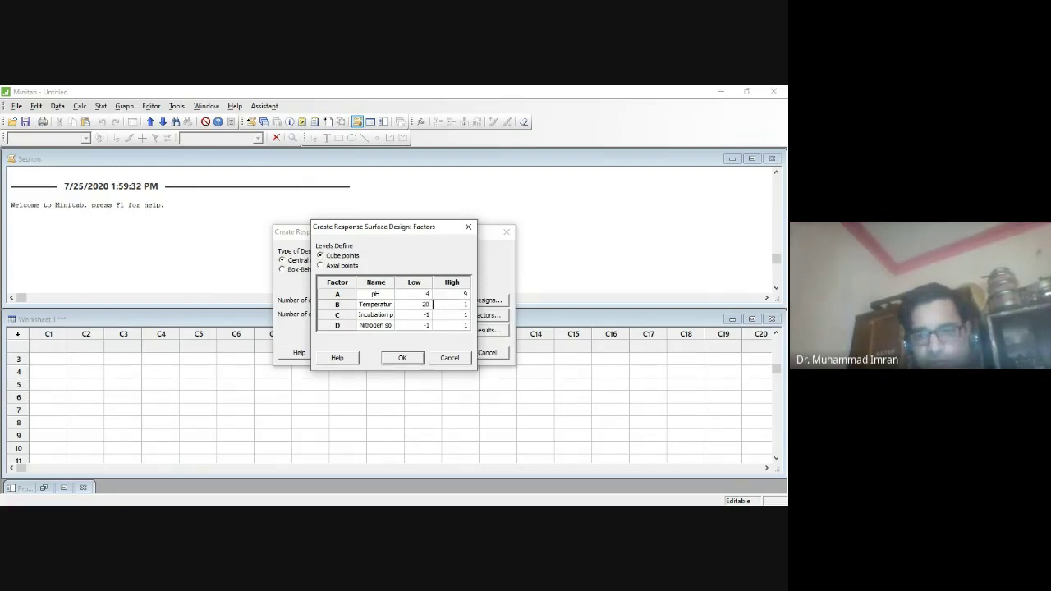
text(4)
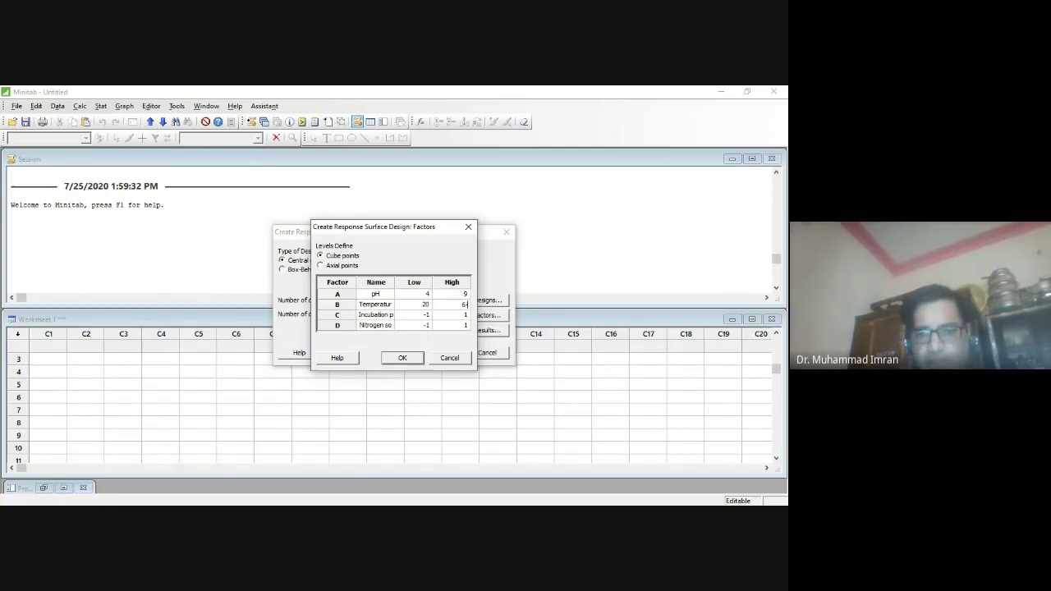
text(0)
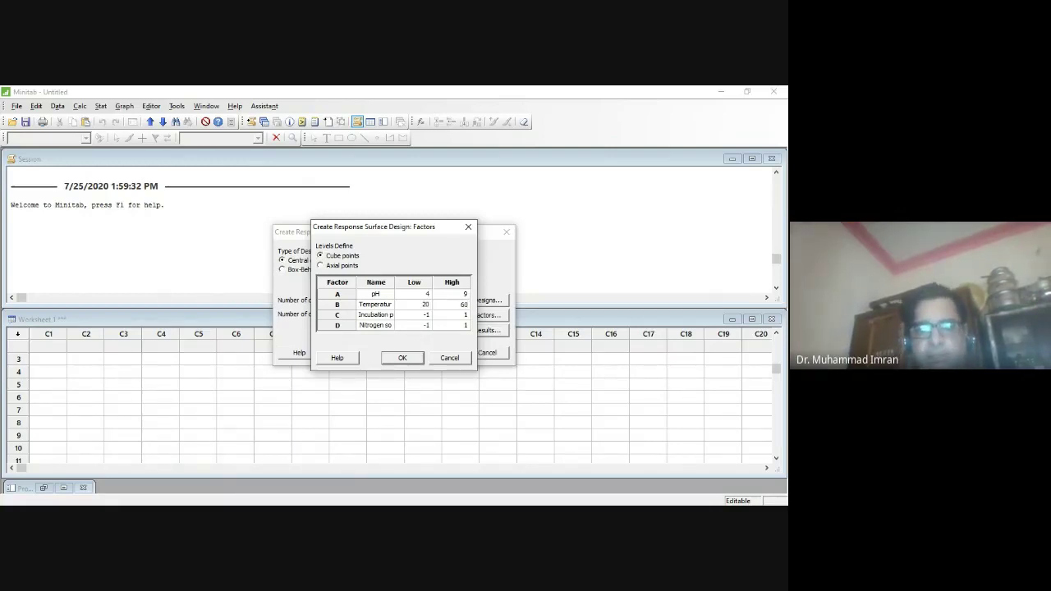
Set the Incubation period factor's low level to 1 and its high level to 7.
click(415, 314)
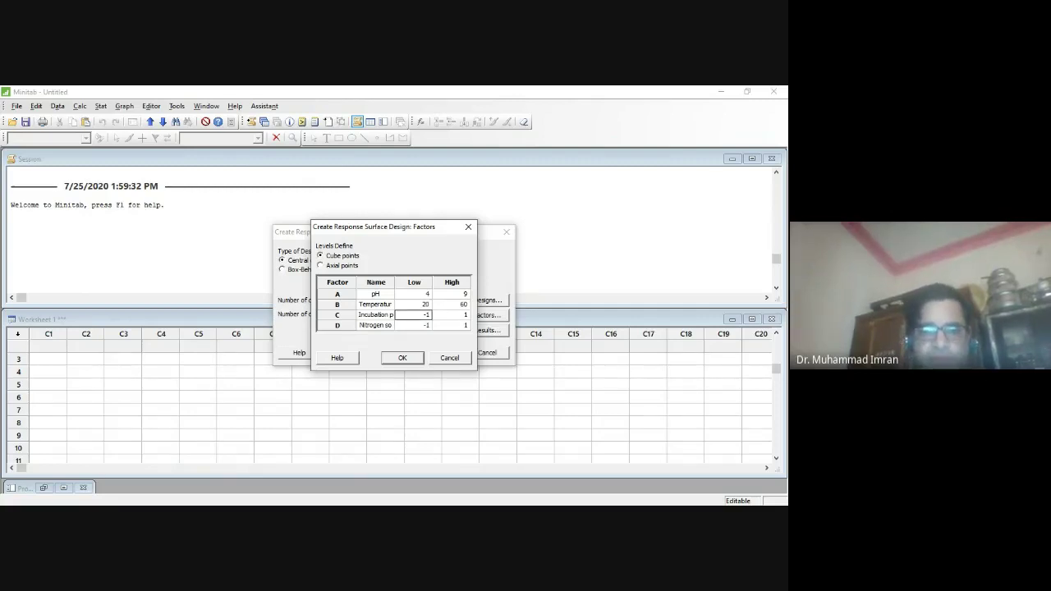
text(1)
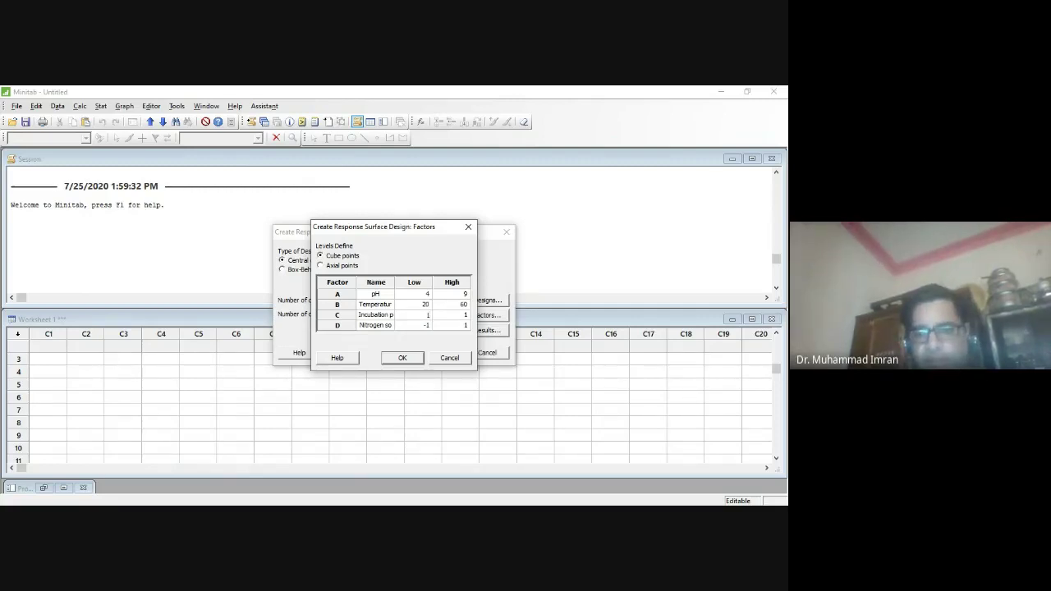
key(Tab)
text(7)
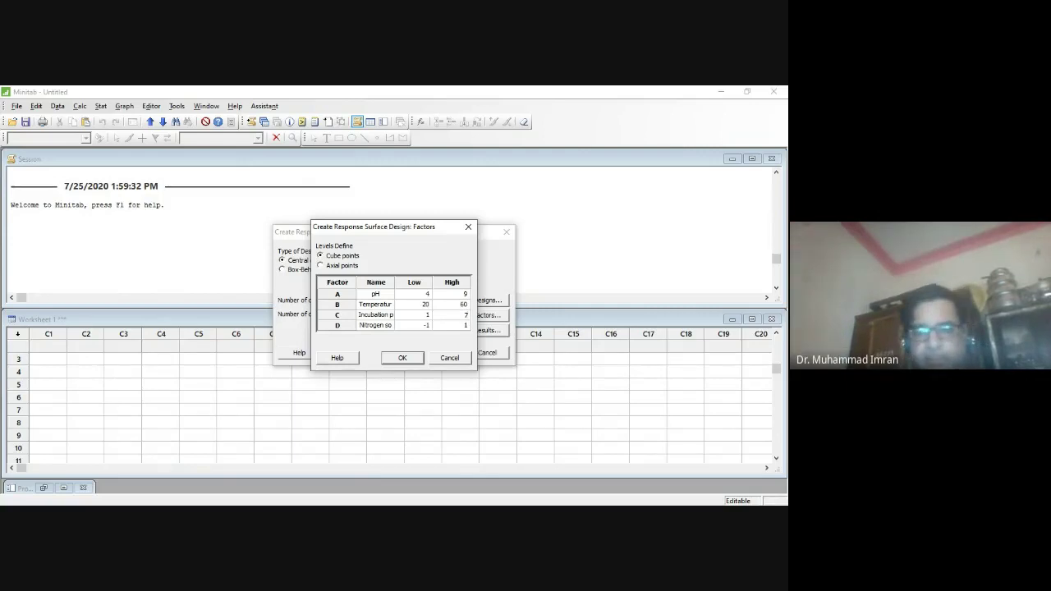
Set the Nitrogen source factor's low level to 0.1 and high level to 0.5, and accept the factor definitions.
click(415, 325)
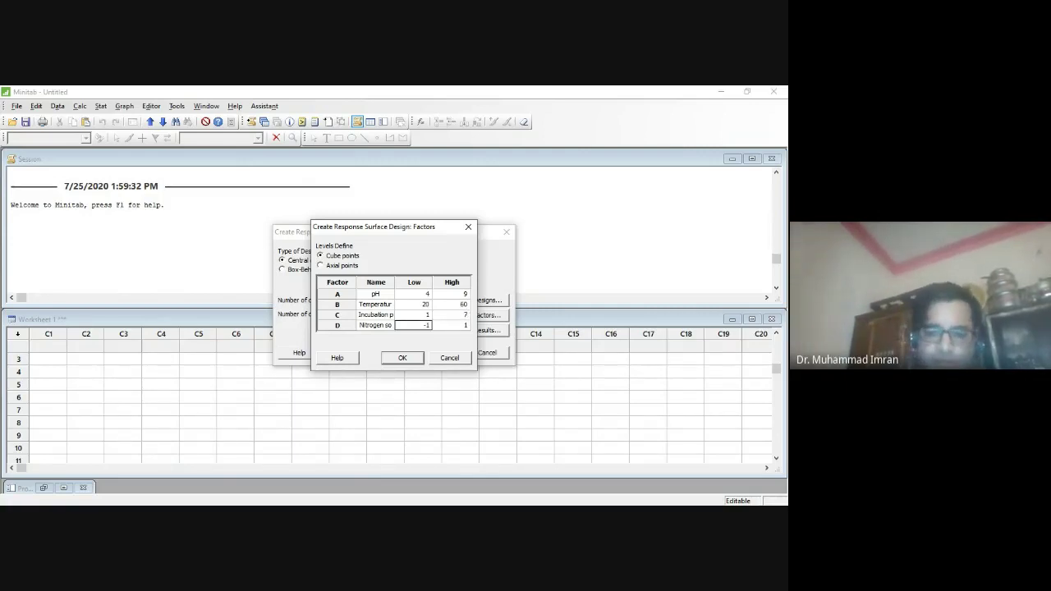
text(0.1)
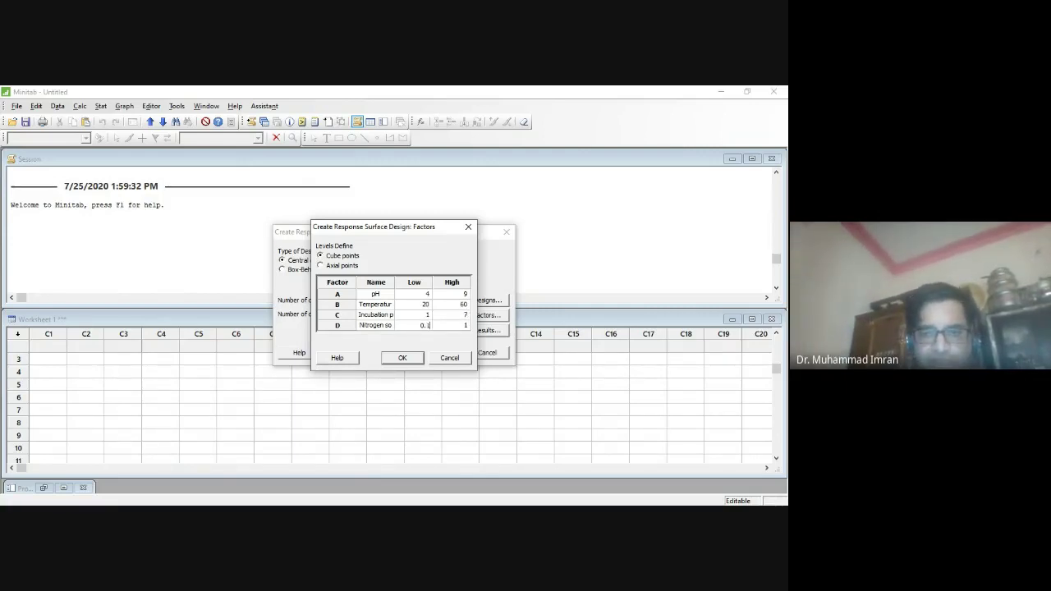
key(Tab)
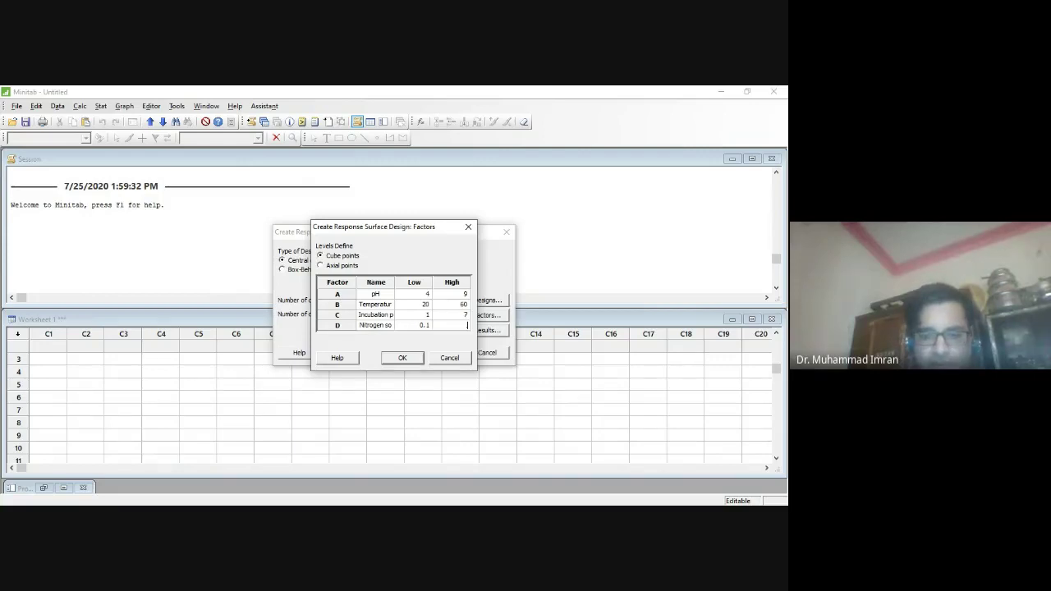
text(.5)
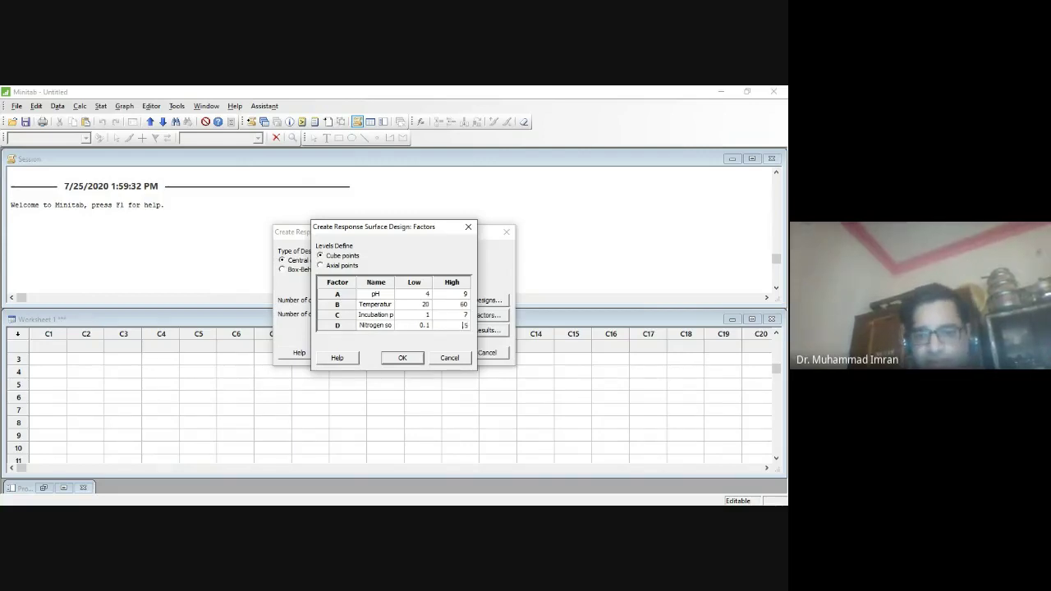
text(0)
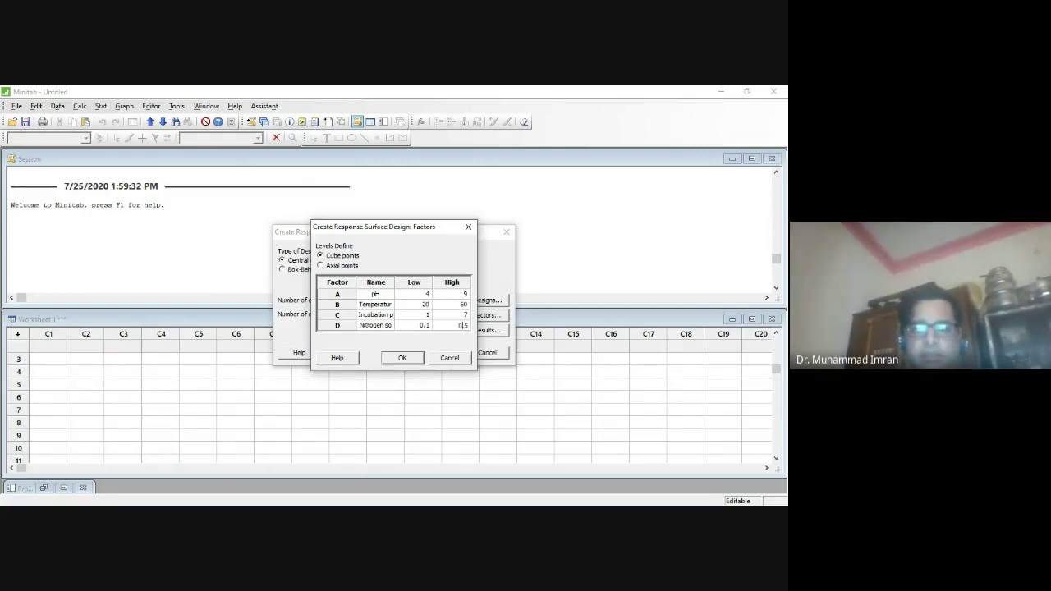
click(401, 357)
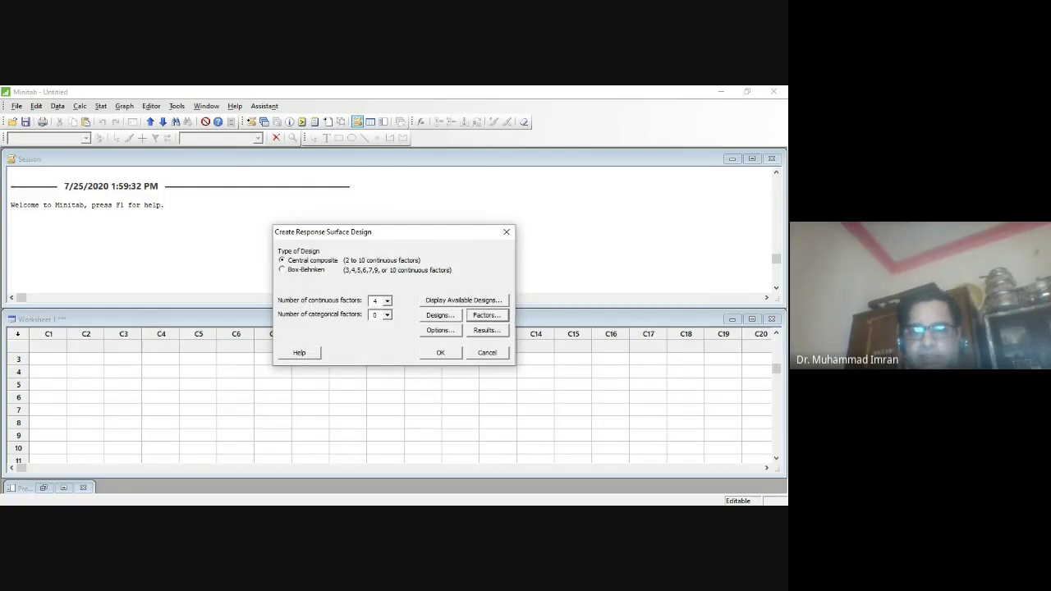
Review the design's run options, printed results setting, factor levels, and center point and alpha settings.
click(440, 329)
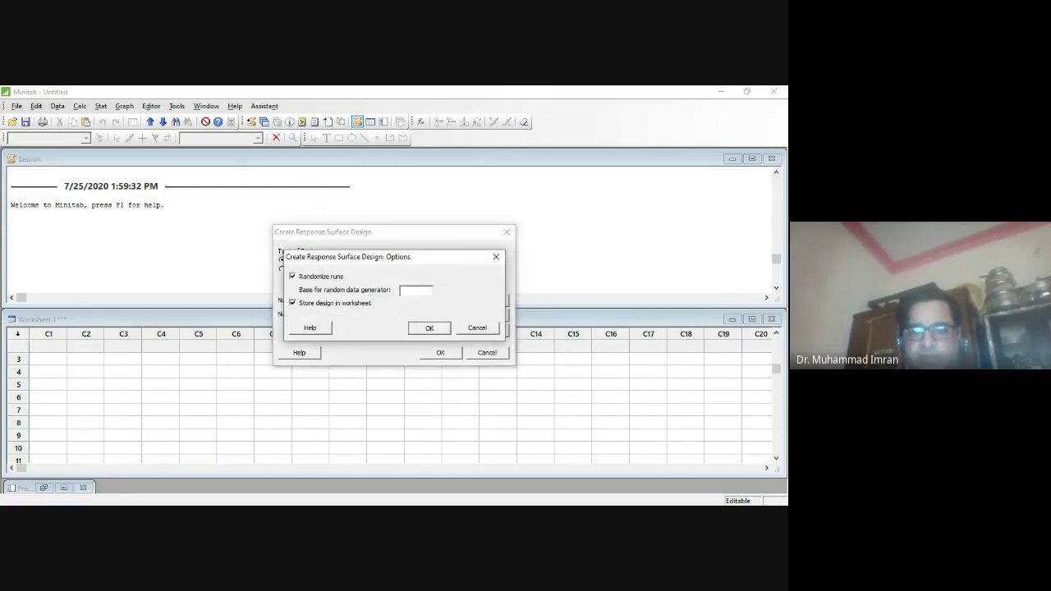
click(429, 328)
click(485, 330)
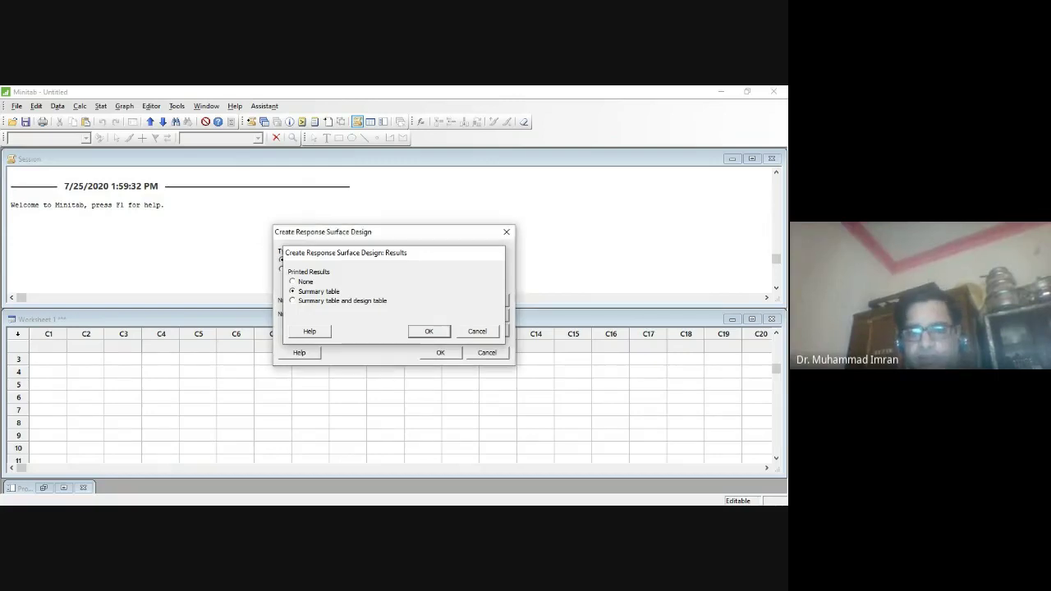
key(Return)
click(486, 315)
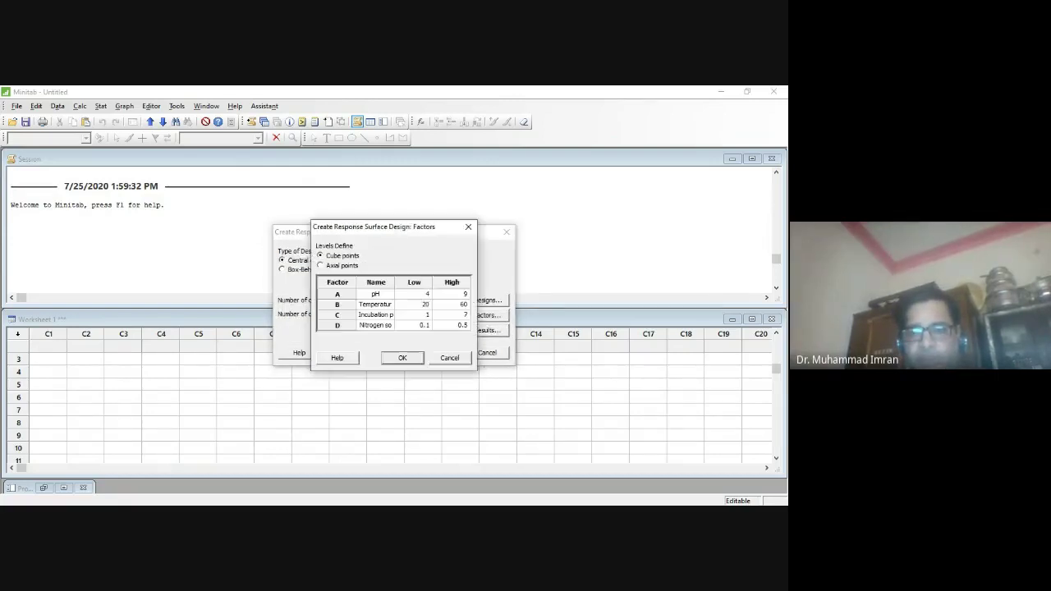
click(402, 357)
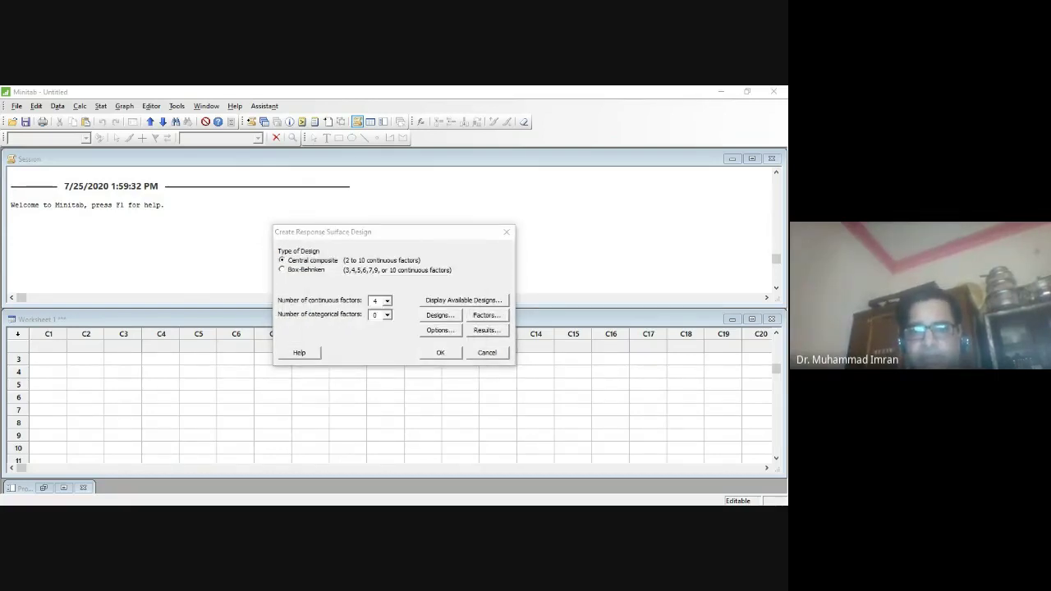
click(489, 301)
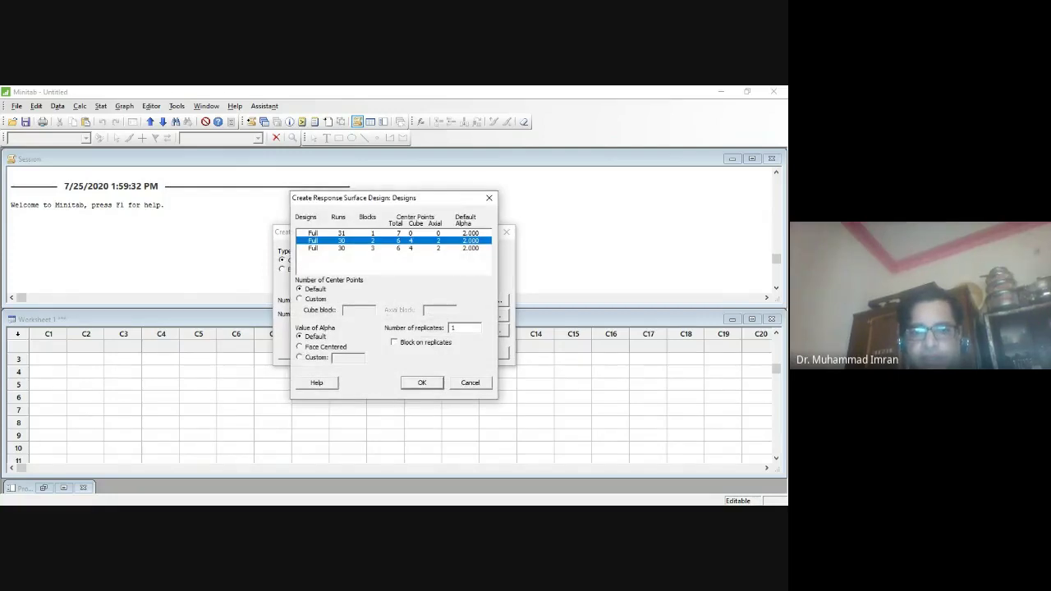
click(431, 384)
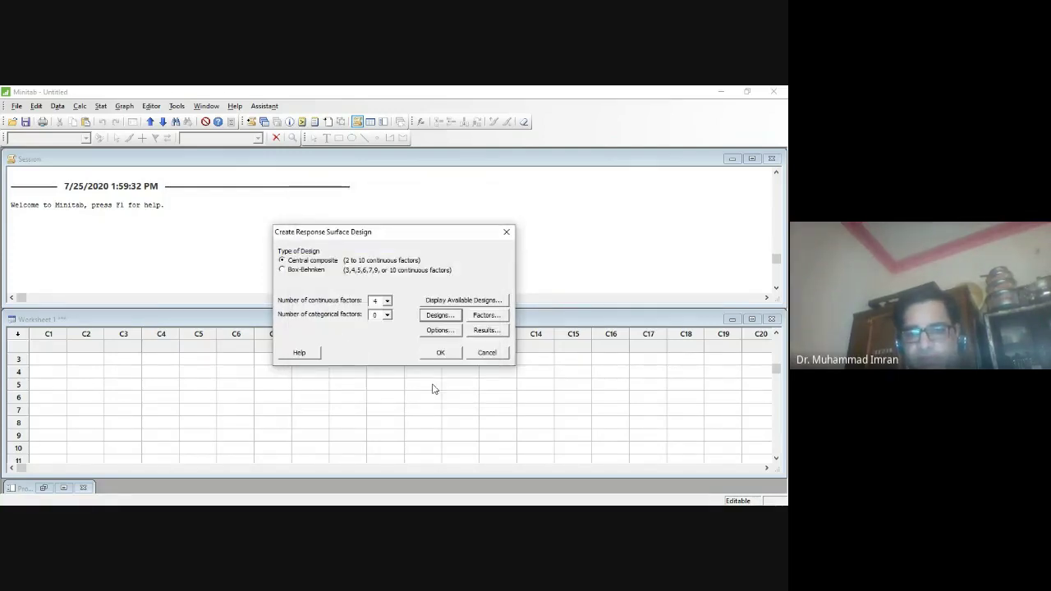
Turn off randomization of the runs and generate the central composite design in the worksheet.
click(440, 330)
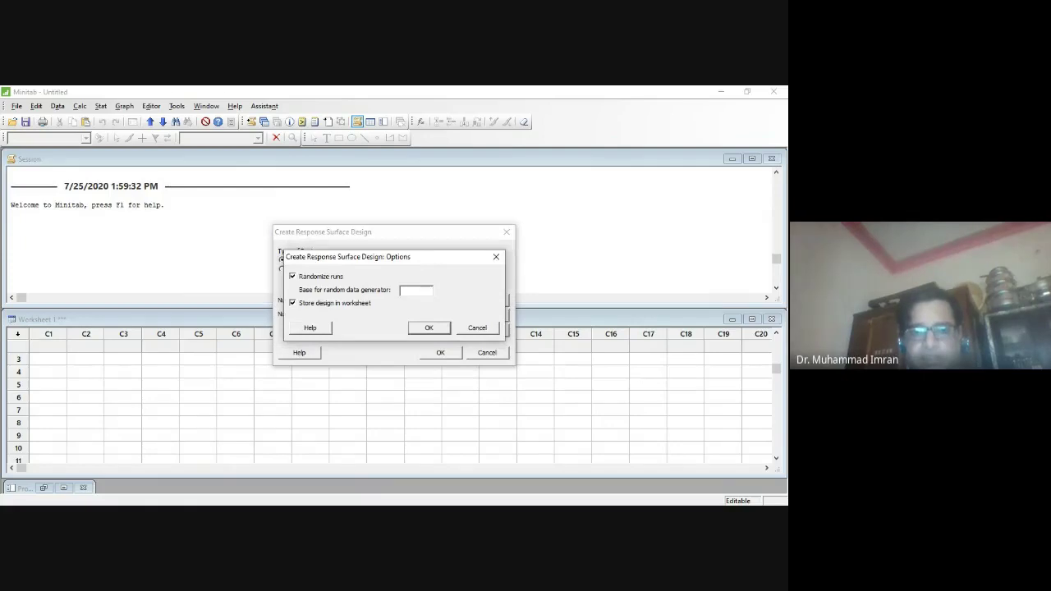
click(292, 277)
key(Return)
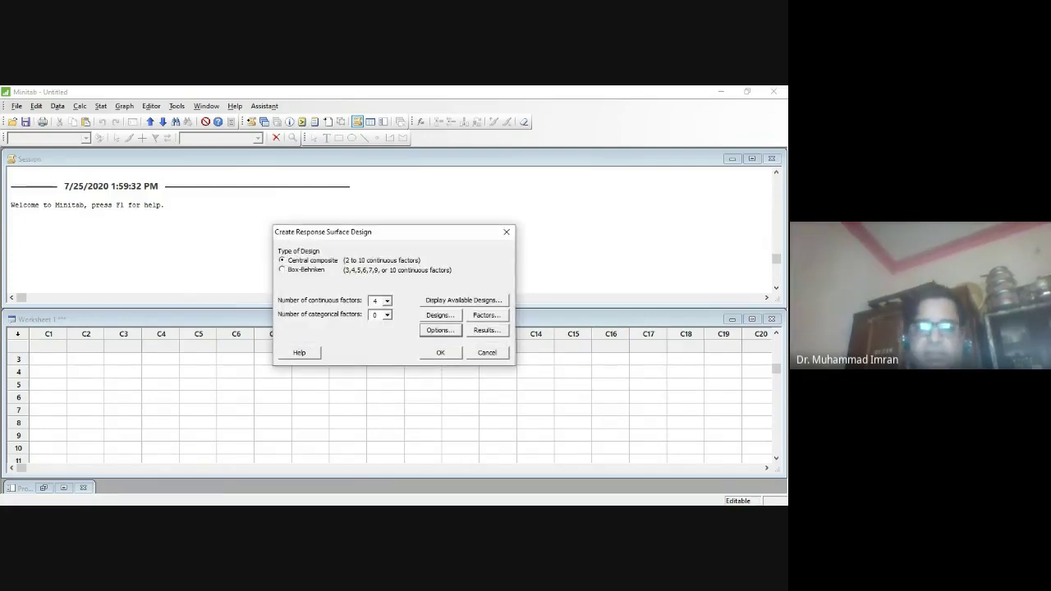
click(443, 353)
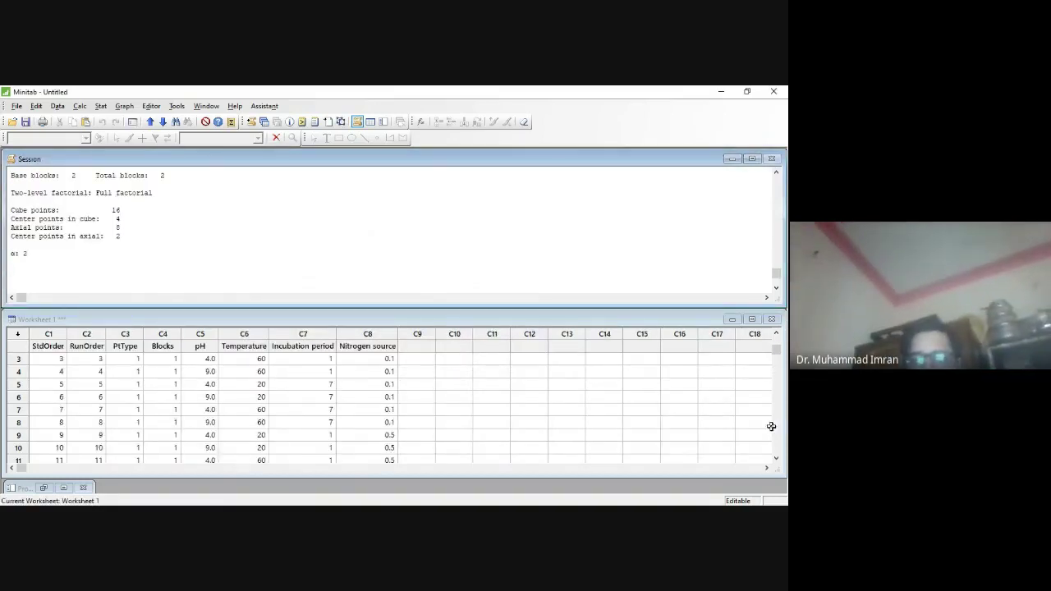
Examine the generated design runs in the worksheet down to the last run, and return to the first run.
click(776, 459)
click(777, 460)
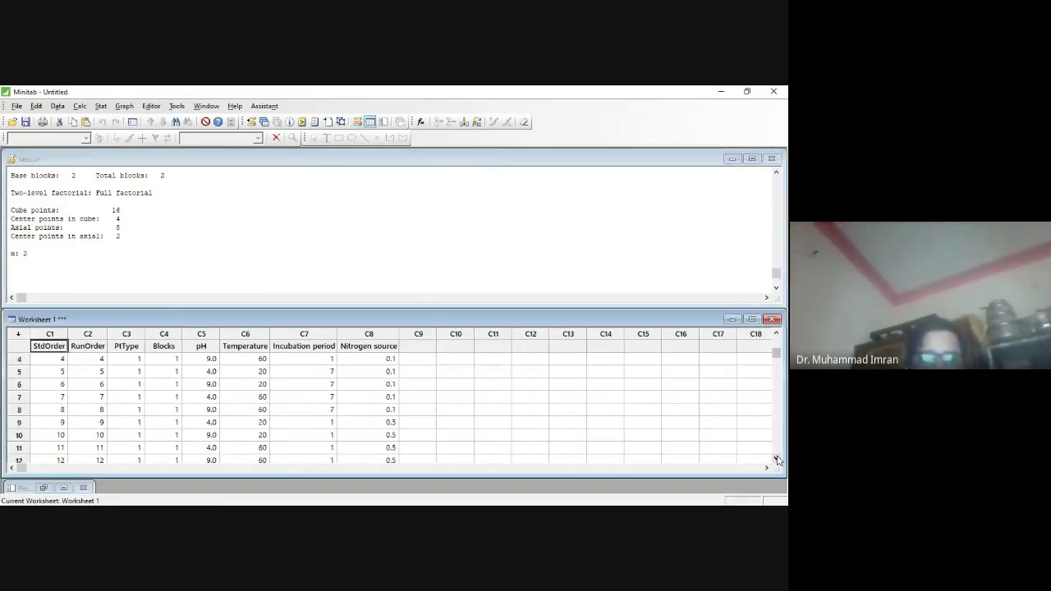
click(777, 460)
click(776, 460)
click(776, 460)
click(777, 459)
click(776, 460)
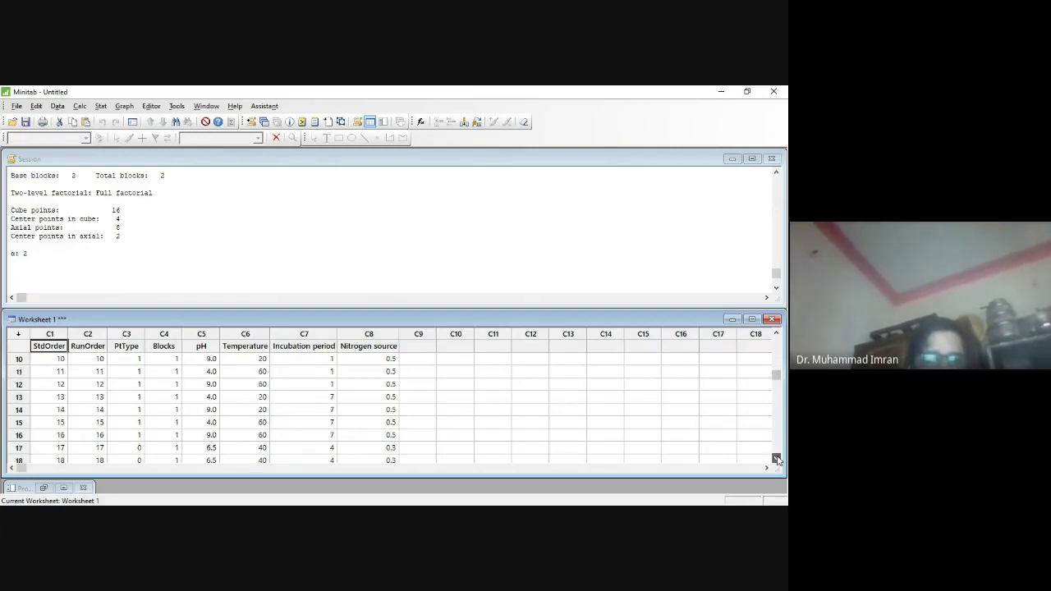
click(777, 460)
click(776, 460)
click(777, 459)
click(777, 460)
click(777, 459)
drag(777, 460, 776, 459)
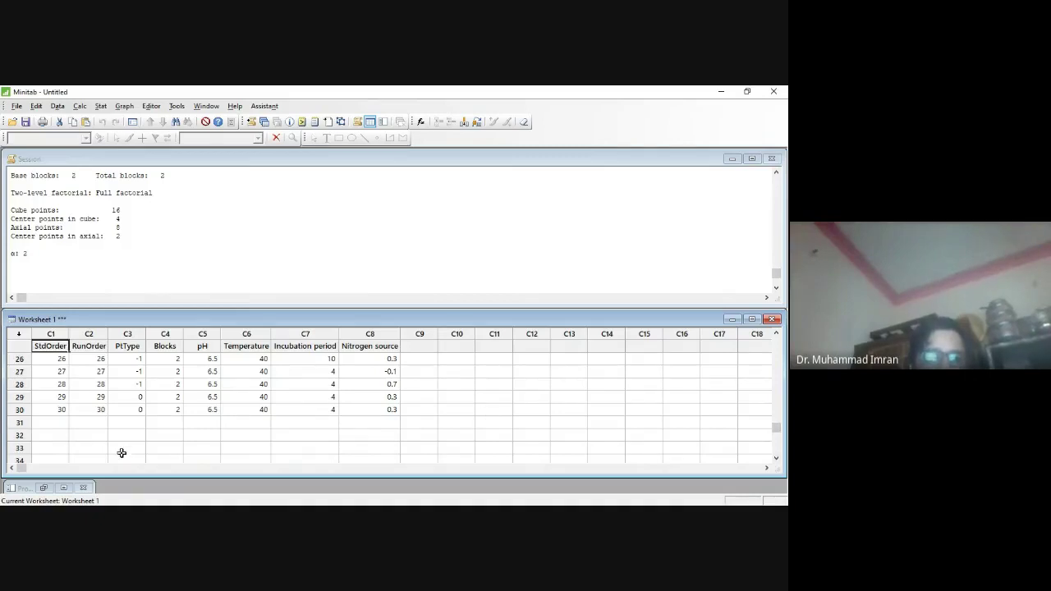
click(52, 411)
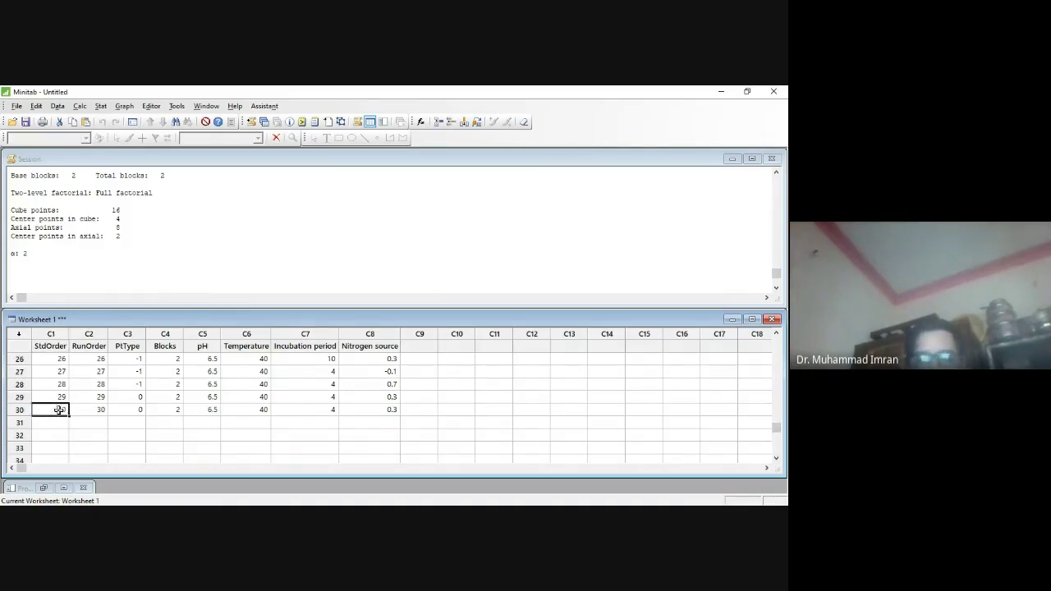
drag(776, 333, 776, 333)
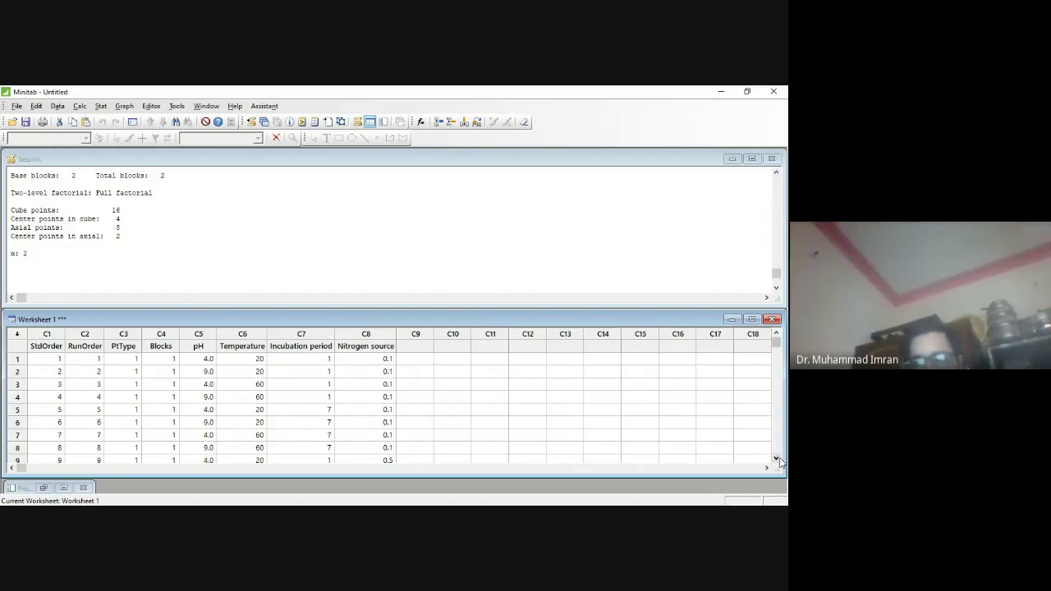
Change the Incubation period value of run 25 to 2 in the worksheet.
scroll(777, 459, down, 2)
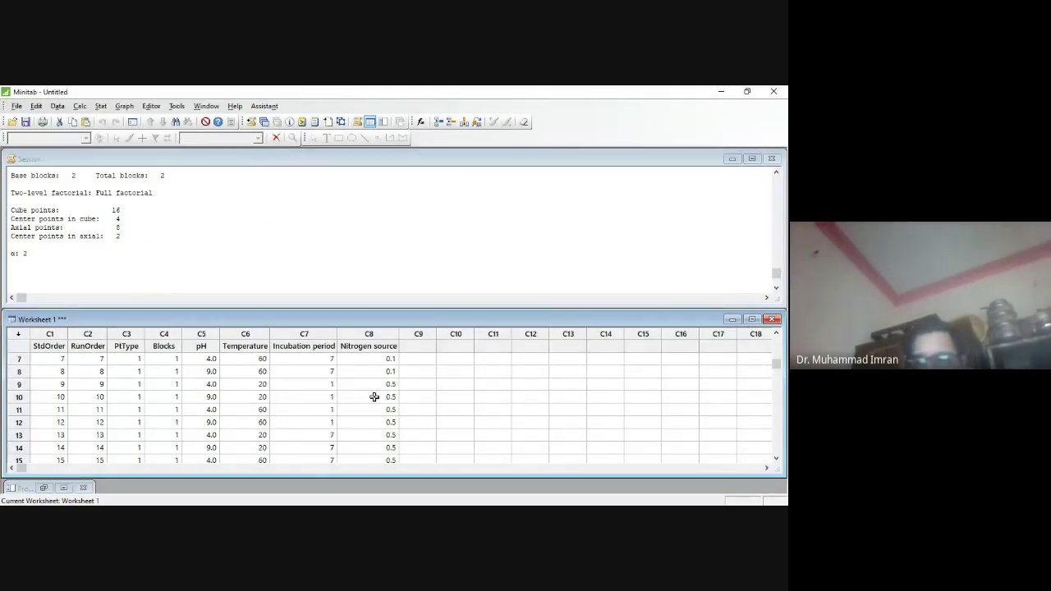
click(776, 459)
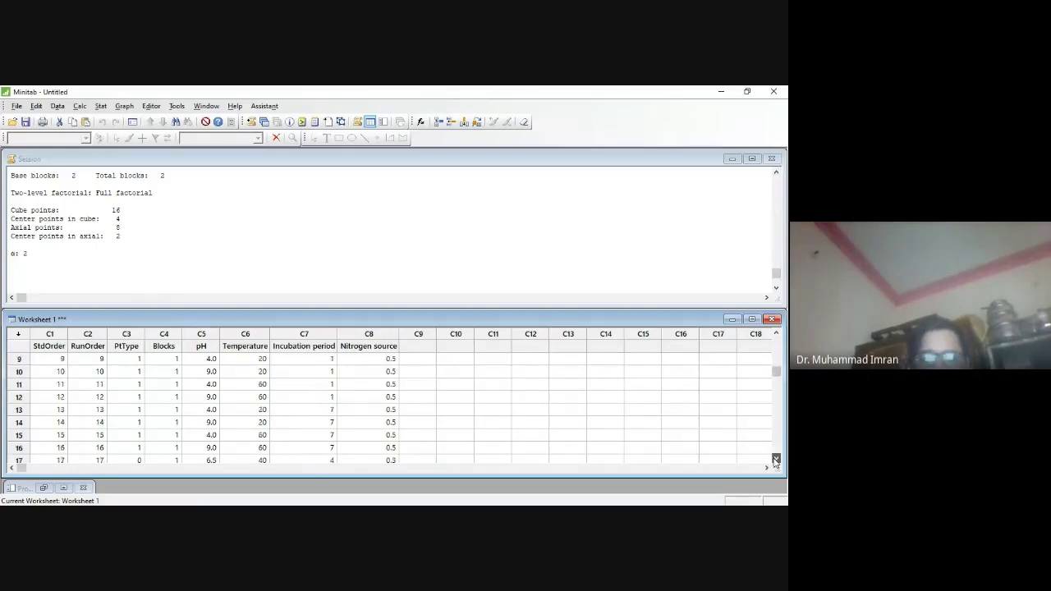
click(776, 458)
click(776, 458)
click(776, 458)
click(776, 460)
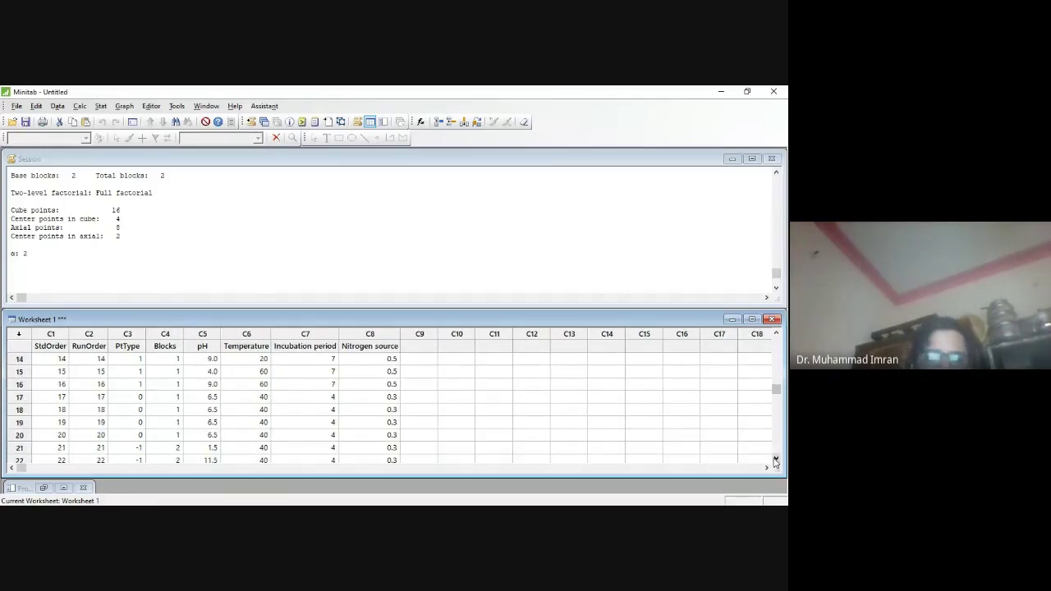
click(775, 460)
click(776, 460)
click(776, 460)
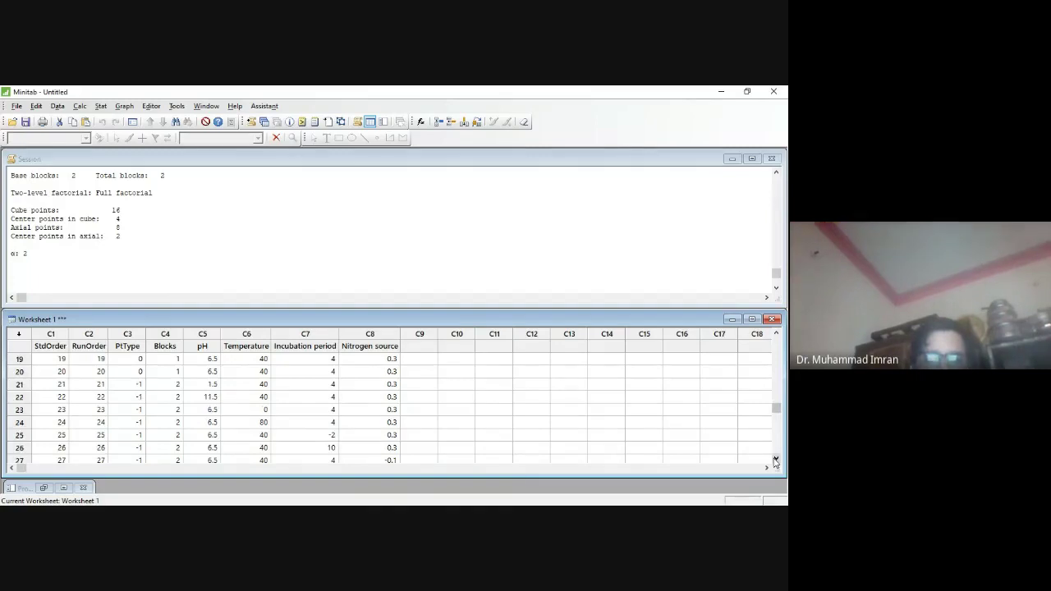
click(331, 435)
key(BackSpace)
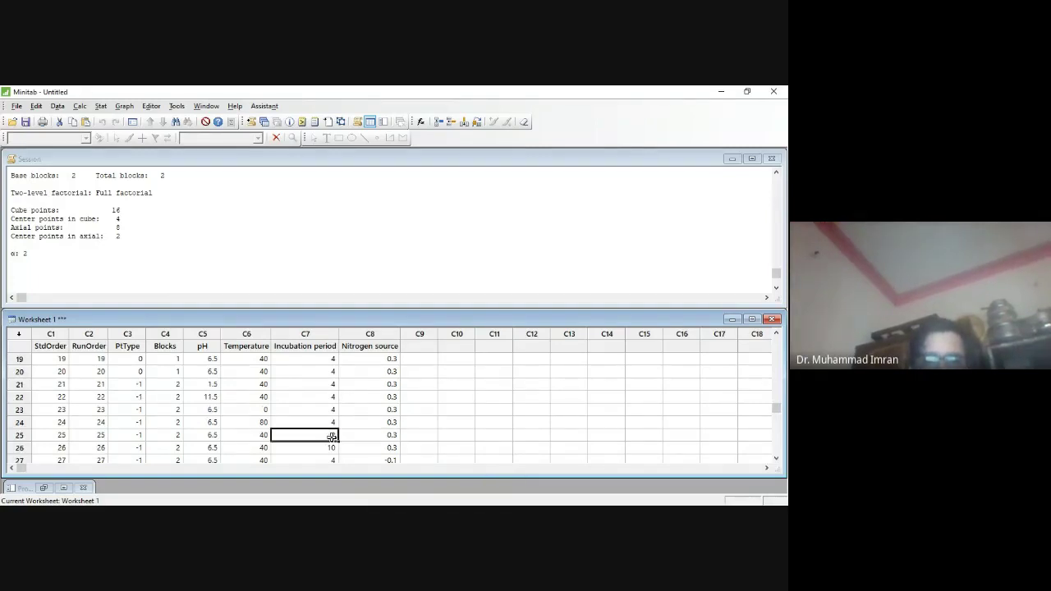
text(2)
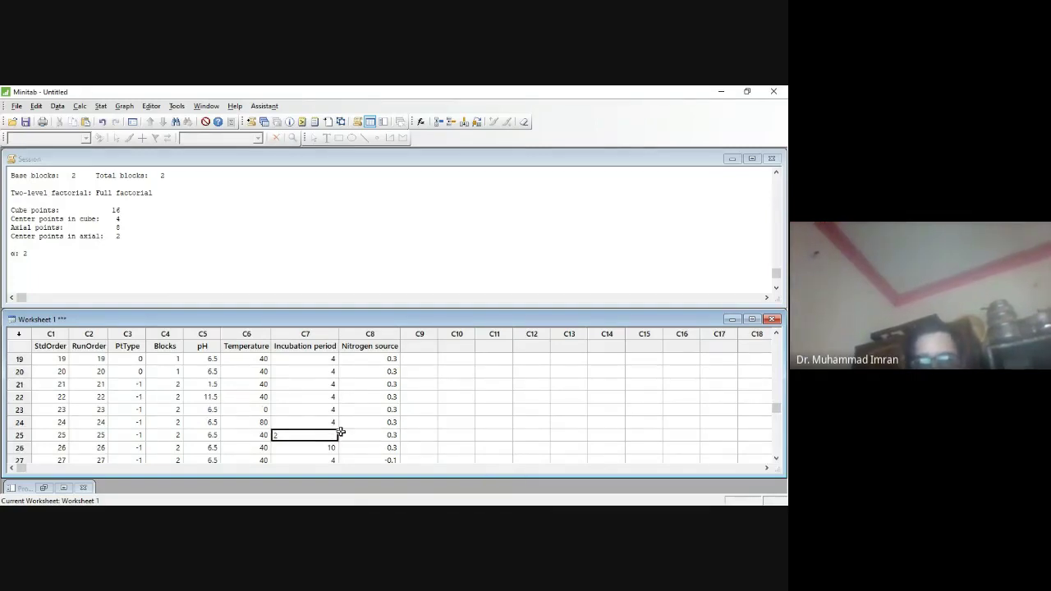
click(481, 422)
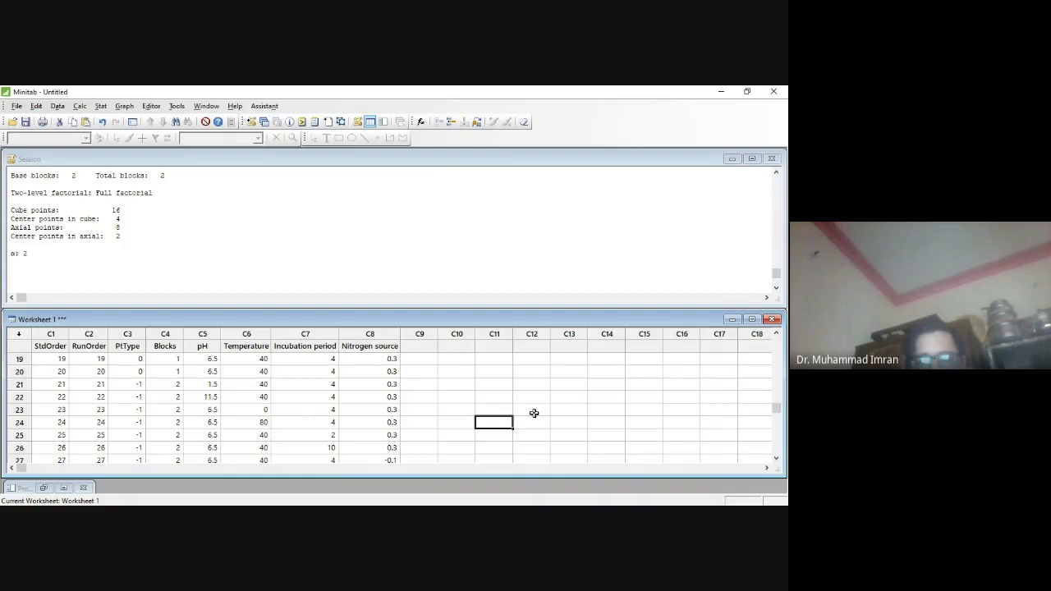
Check the factor values of the remaining runs to the end of the design, and look back through all runs to the first.
click(776, 460)
click(776, 459)
click(776, 460)
click(776, 460)
click(775, 460)
click(776, 460)
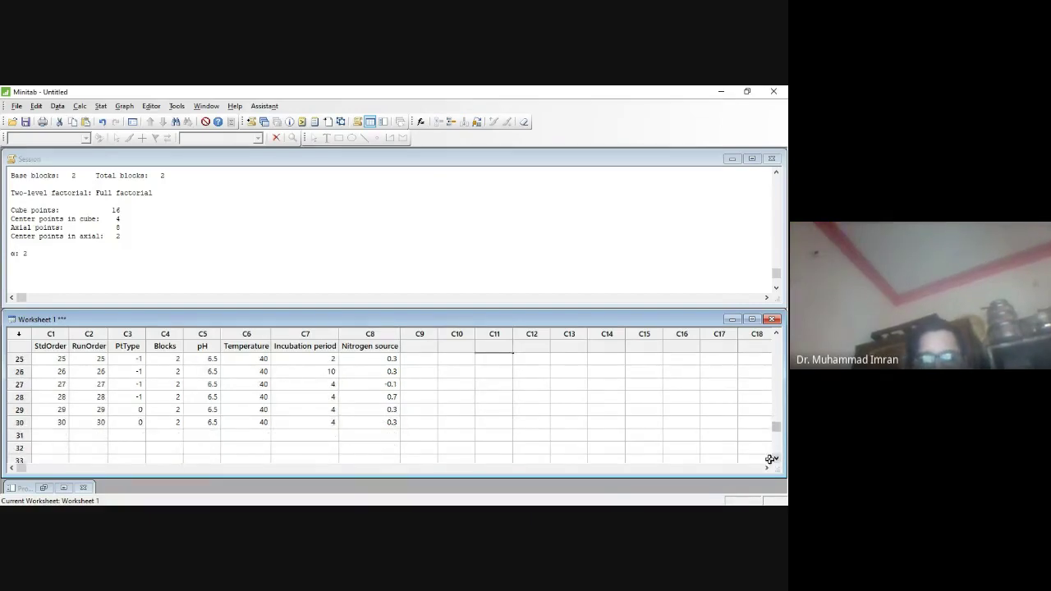
click(777, 334)
click(777, 334)
click(777, 334)
click(777, 334)
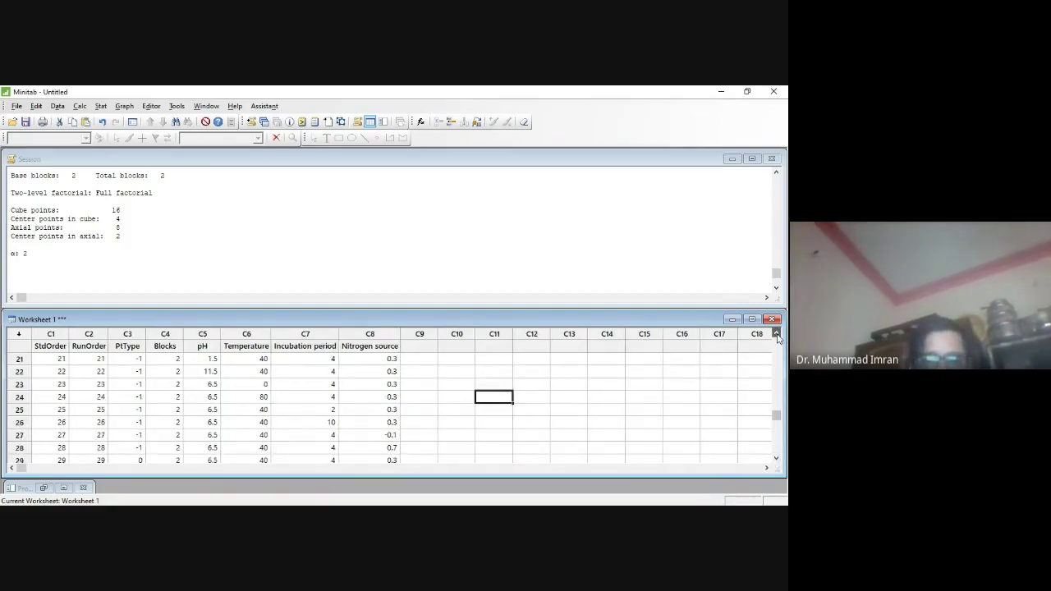
click(777, 334)
click(777, 334)
click(777, 334)
click(777, 334)
click(777, 334)
click(776, 335)
click(777, 335)
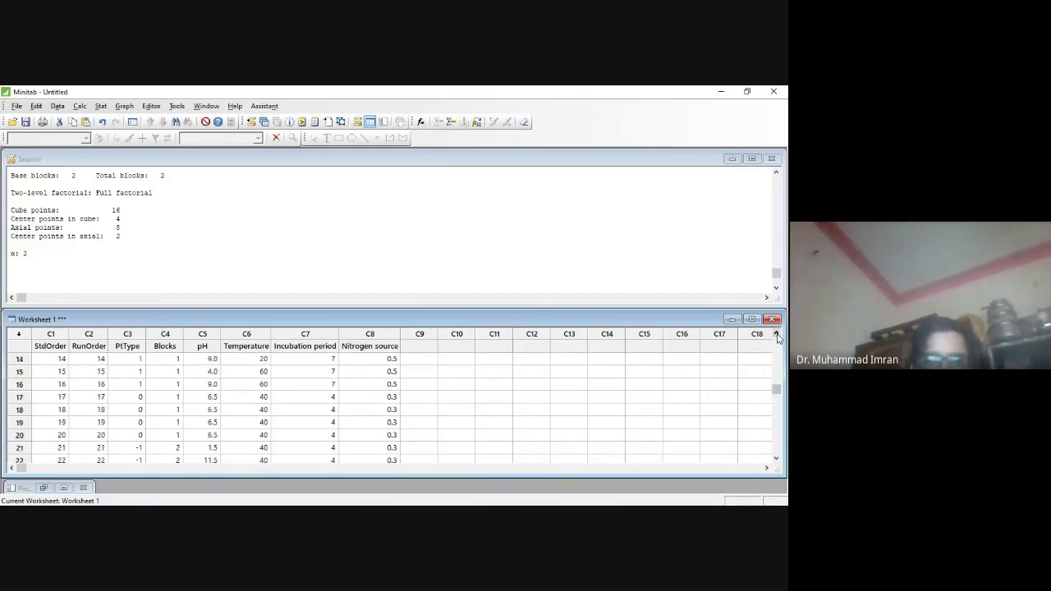
click(776, 334)
click(777, 334)
click(776, 335)
click(777, 334)
click(776, 334)
click(777, 334)
click(777, 334)
click(777, 335)
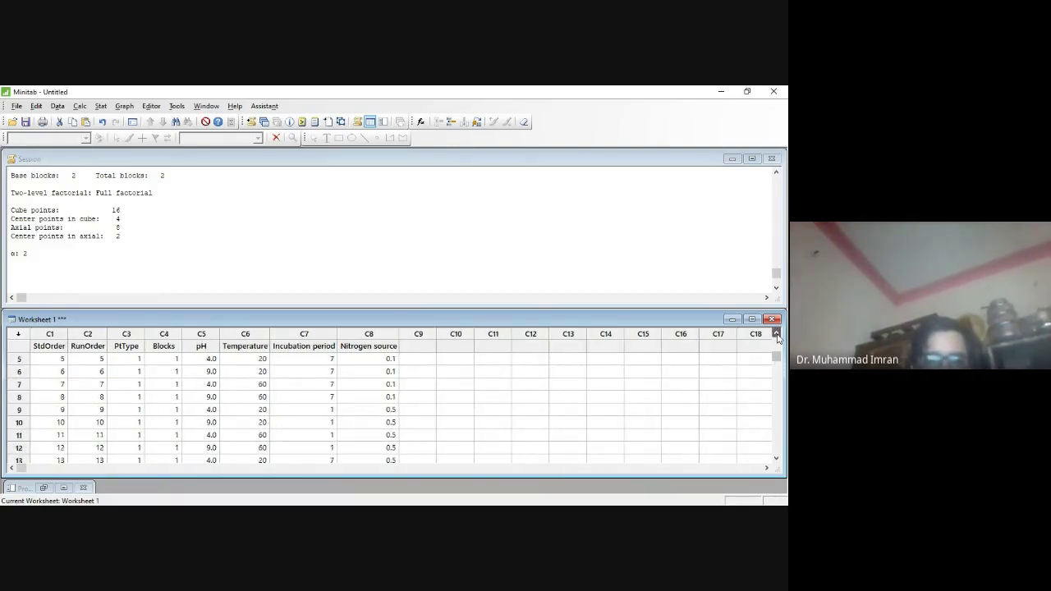
click(776, 334)
click(776, 334)
click(776, 334)
click(777, 334)
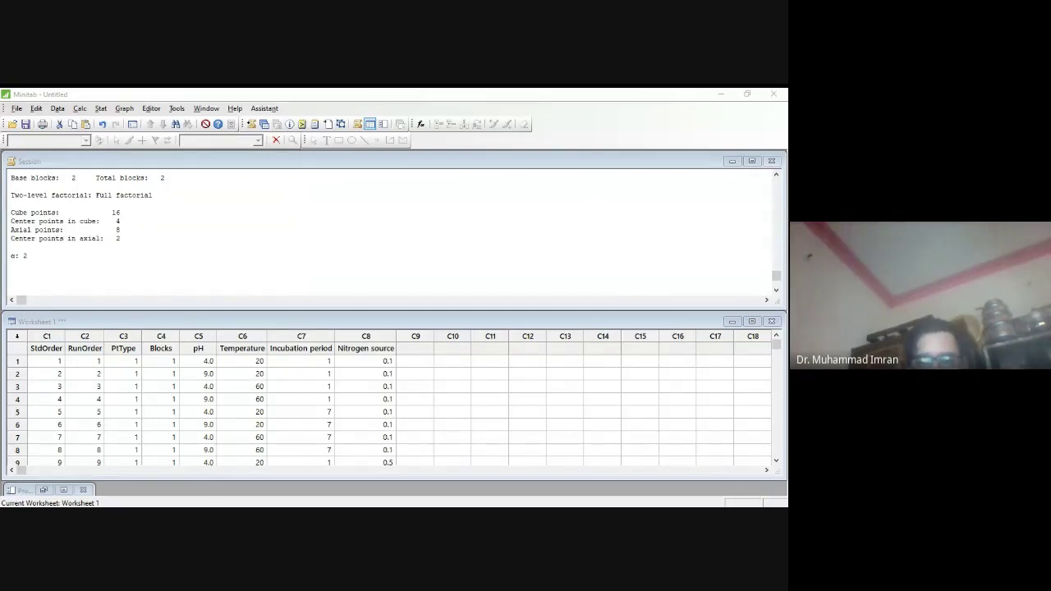
Paste the copied Tannase (IU/g) response data into column C9 and check the values down to the last run.
click(416, 349)
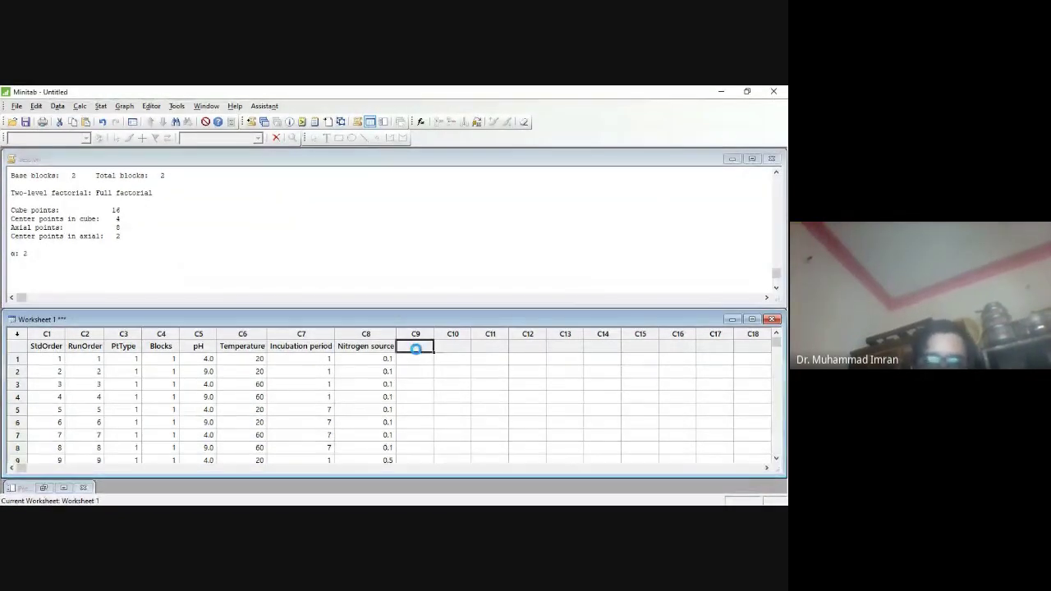
key(ctrl+v)
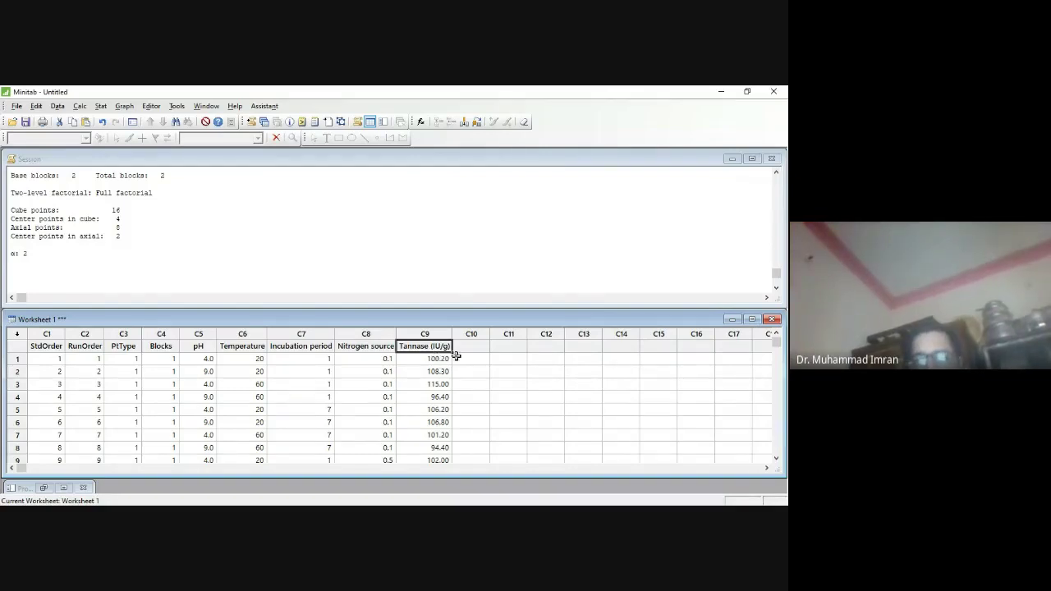
click(777, 460)
click(776, 460)
click(776, 460)
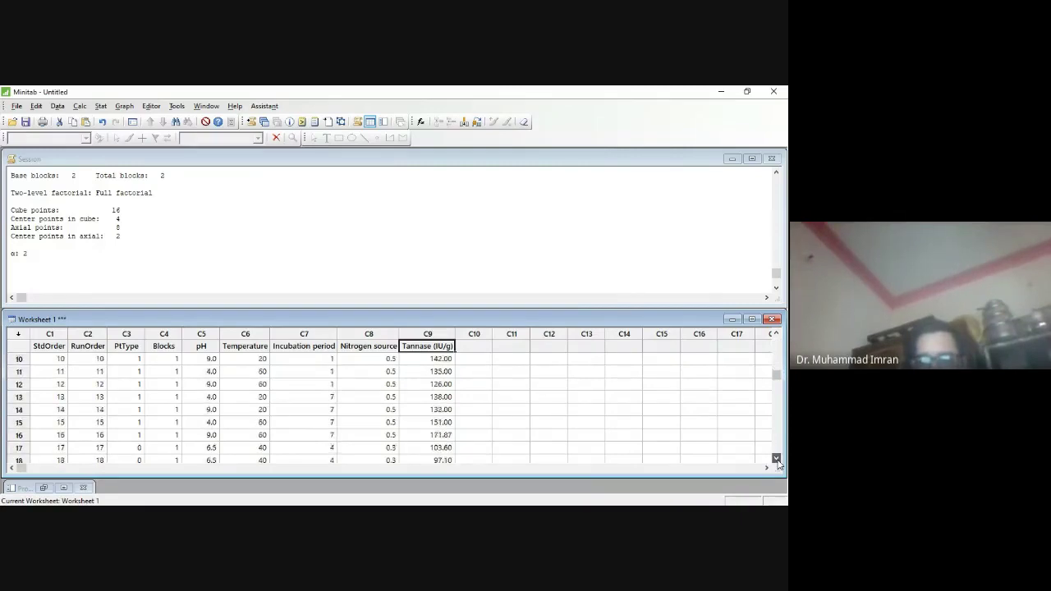
click(777, 459)
click(776, 460)
click(777, 460)
click(776, 459)
click(776, 460)
click(776, 459)
click(777, 460)
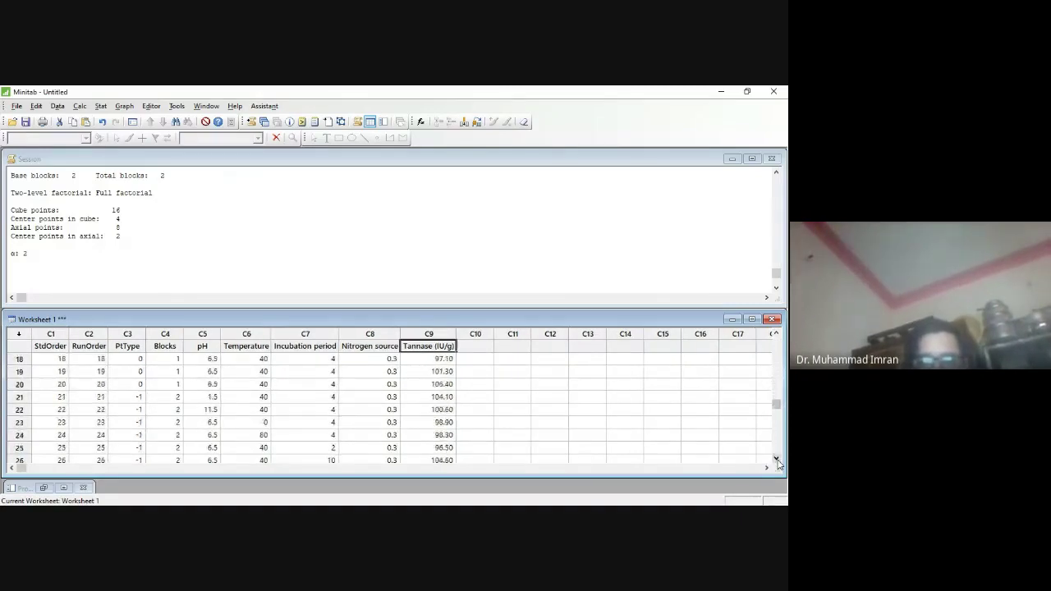
click(777, 460)
click(776, 460)
click(776, 460)
click(777, 460)
click(777, 460)
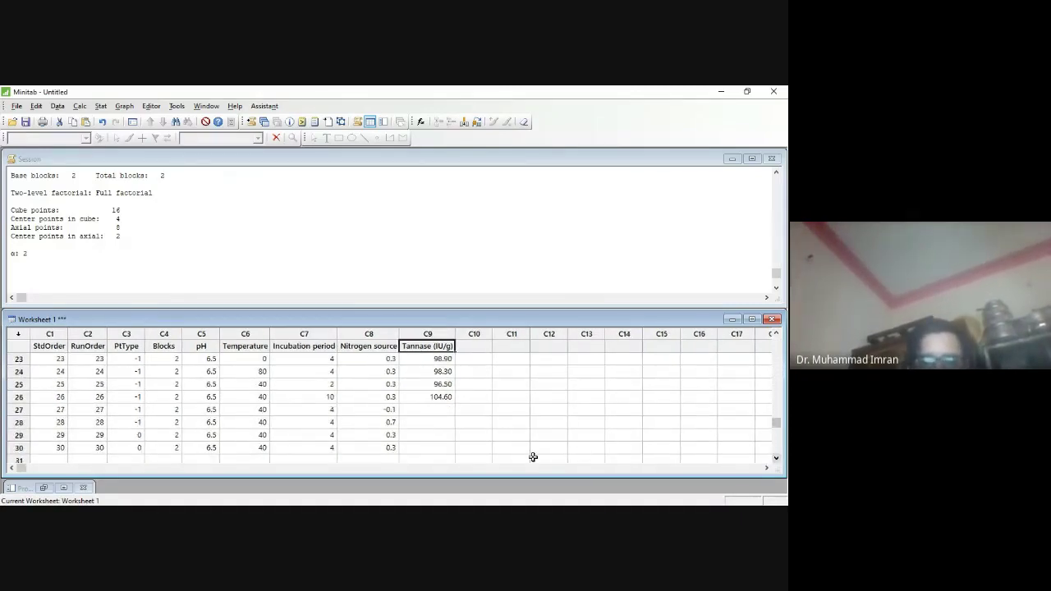
Set the Nitrogen source of run 27 to 0.1 and its Tannase (IU/g) response to 105.
click(389, 410)
text(0)
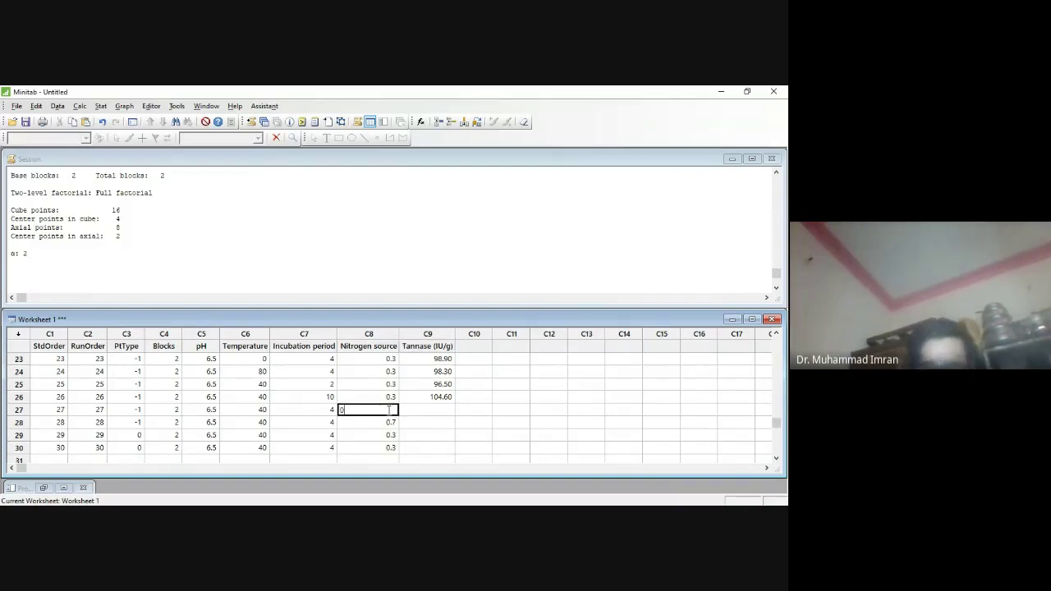
click(433, 407)
text(105)
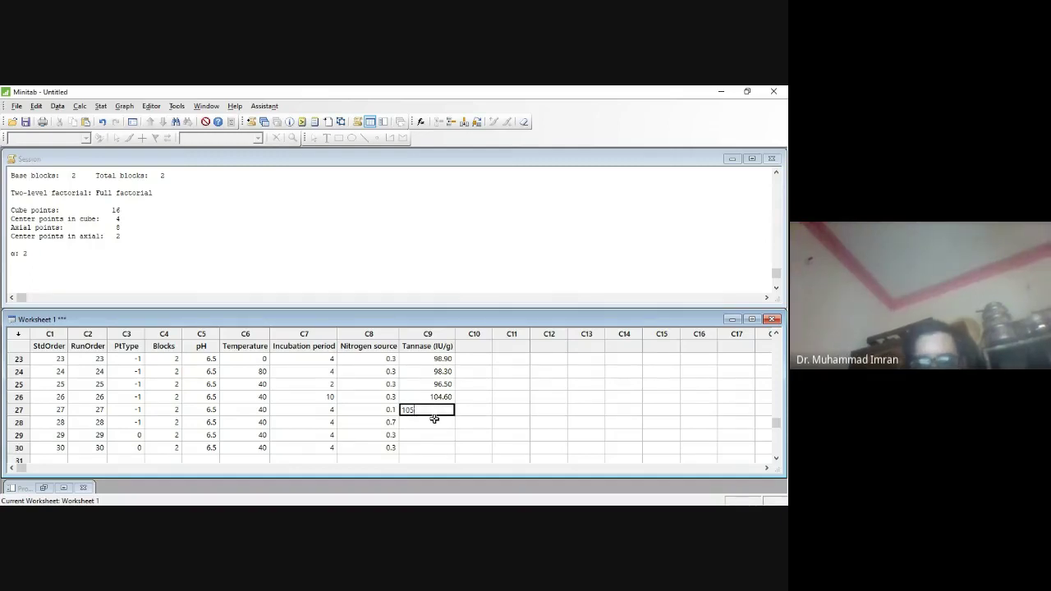
Enter the Tannase (IU/g) responses 104, 103 and 104 for runs 28, 29 and 30.
click(434, 420)
text(104)
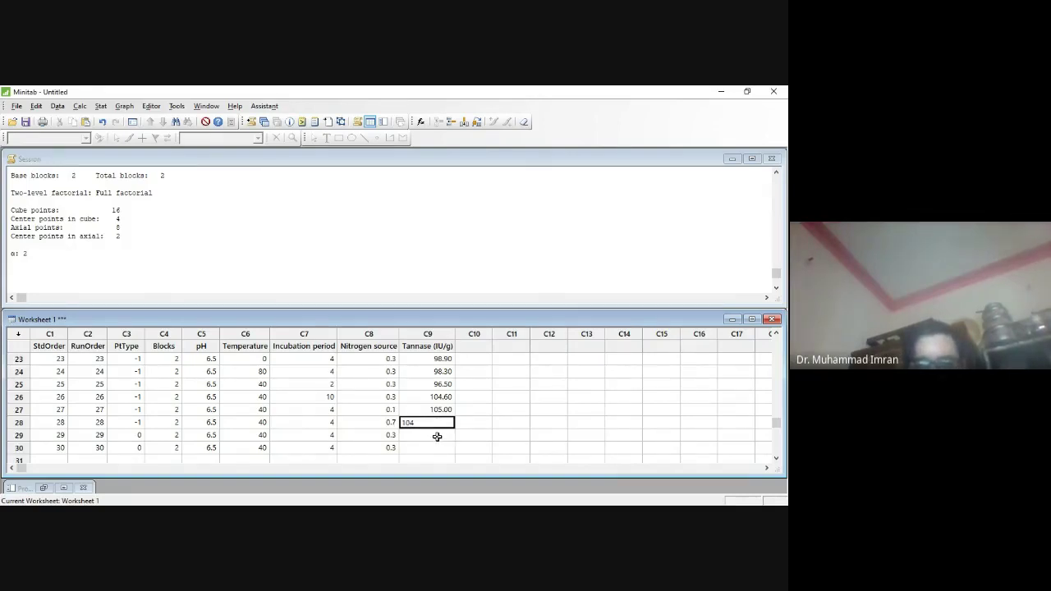
click(437, 437)
text(103)
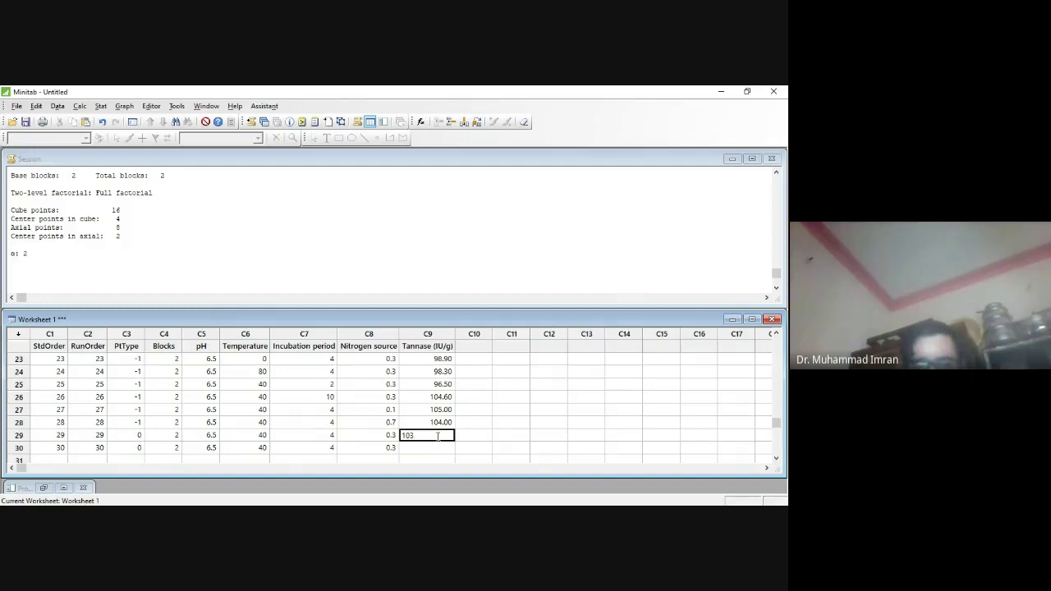
click(437, 447)
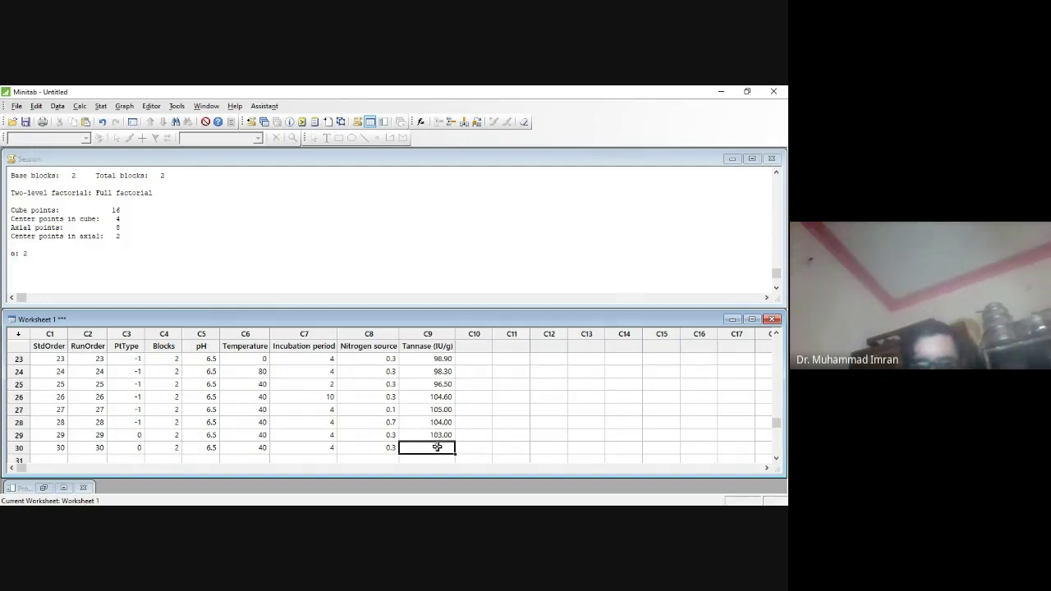
text(104)
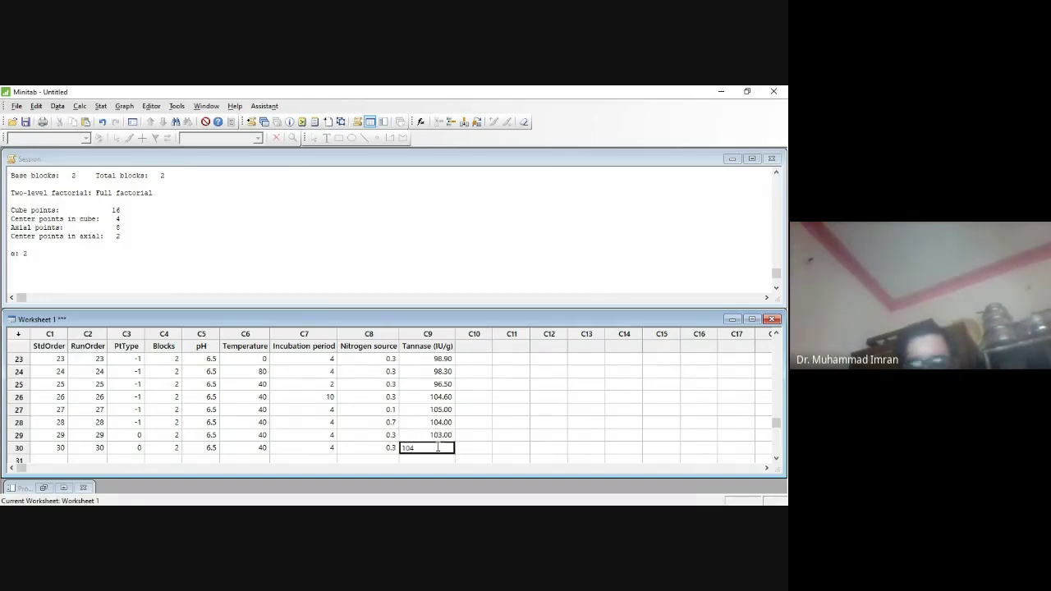
click(544, 409)
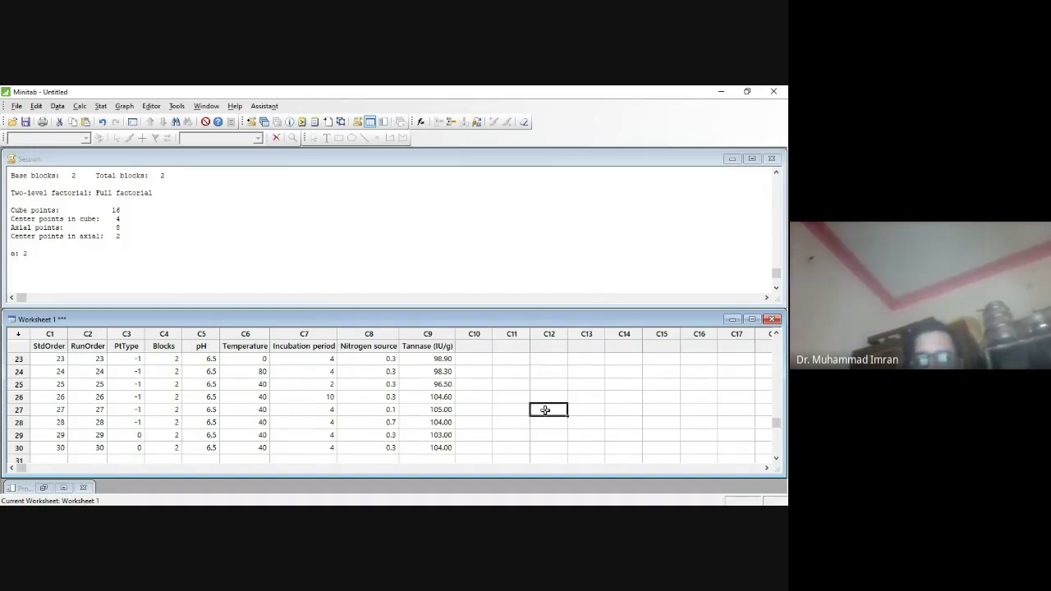
drag(776, 421, 775, 342)
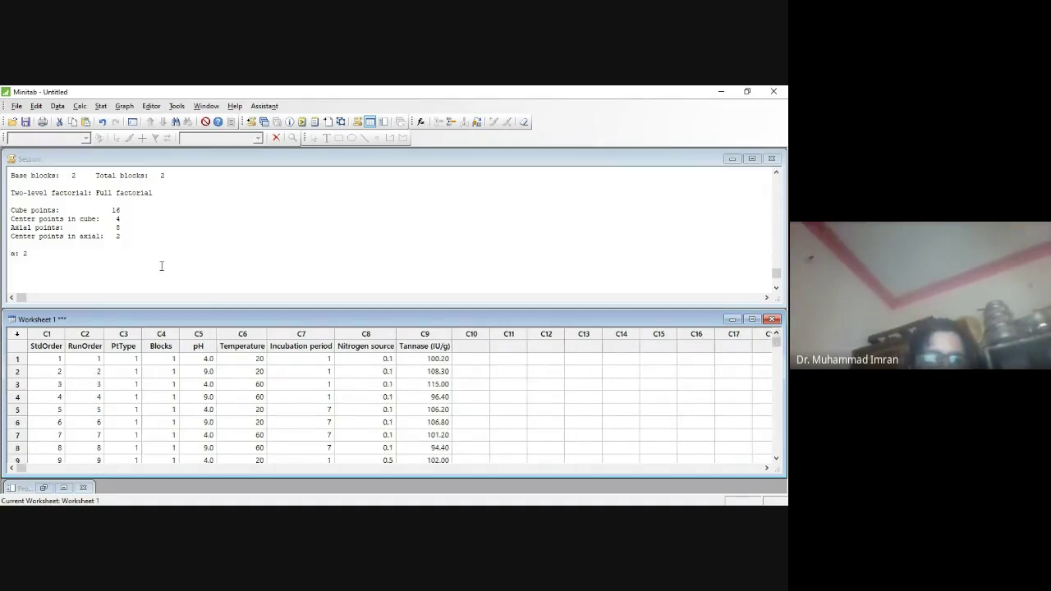
click(100, 106)
mouse_move(116, 157)
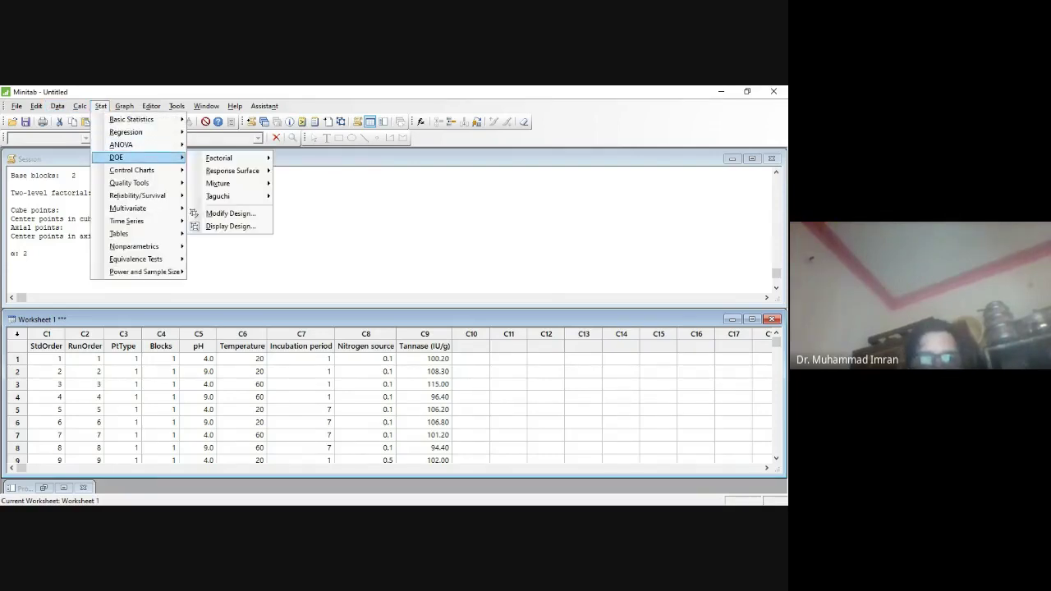
mouse_move(234, 170)
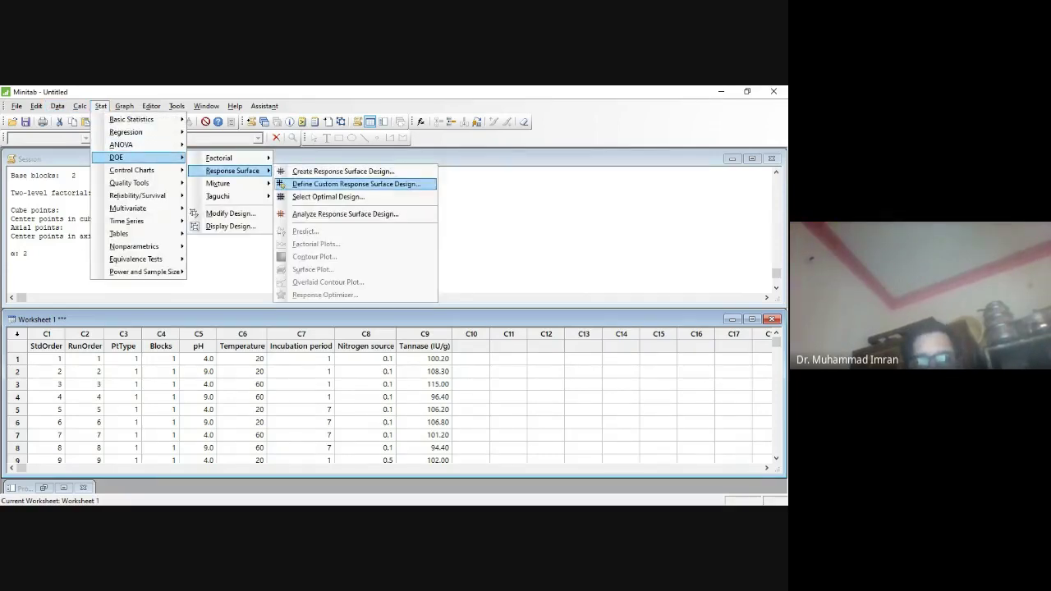
click(329, 183)
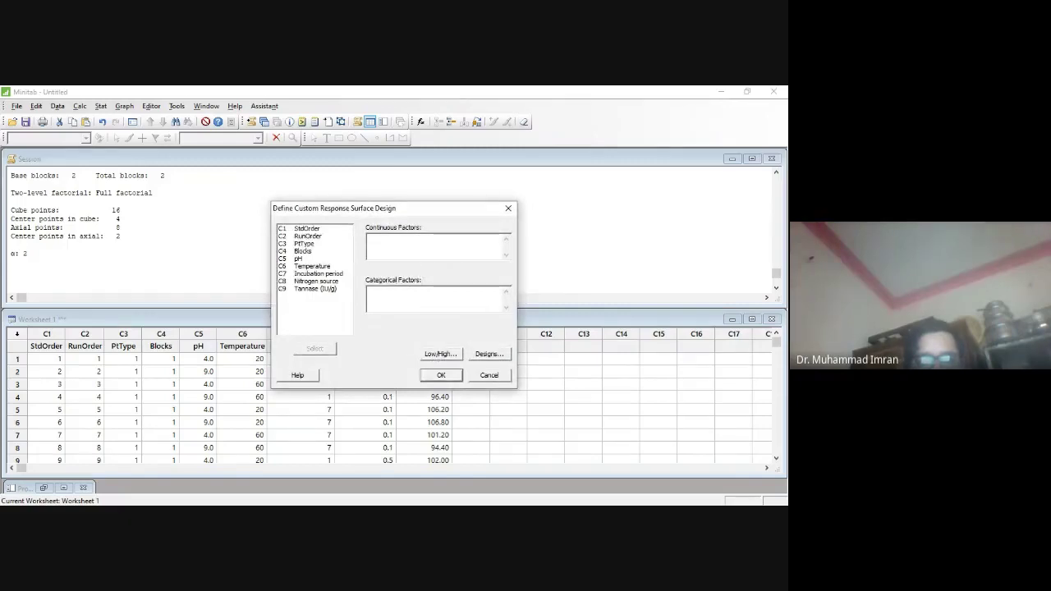
double_click(299, 258)
double_click(312, 266)
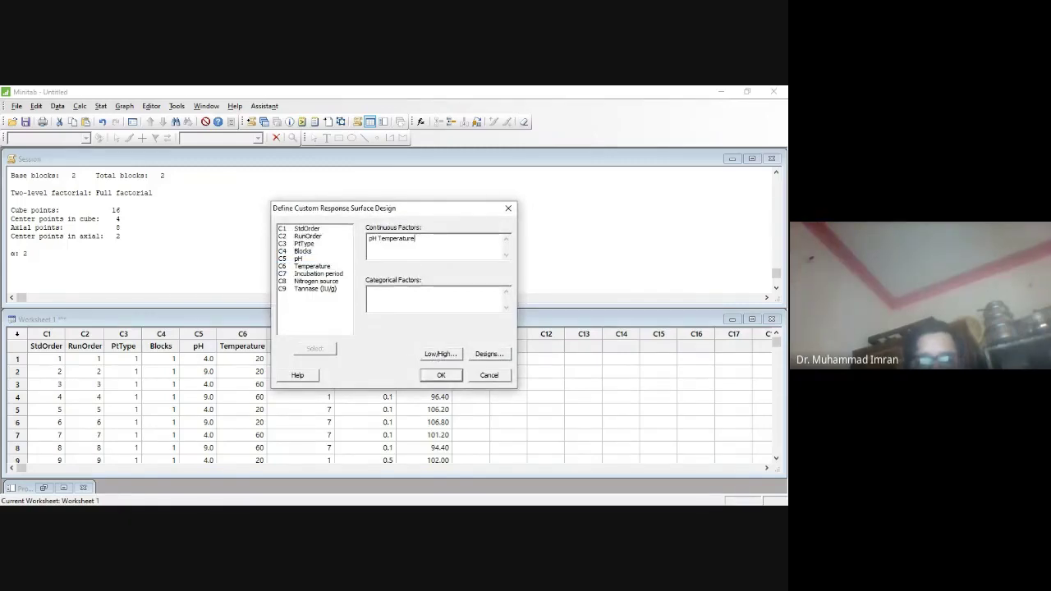
double_click(318, 273)
double_click(316, 281)
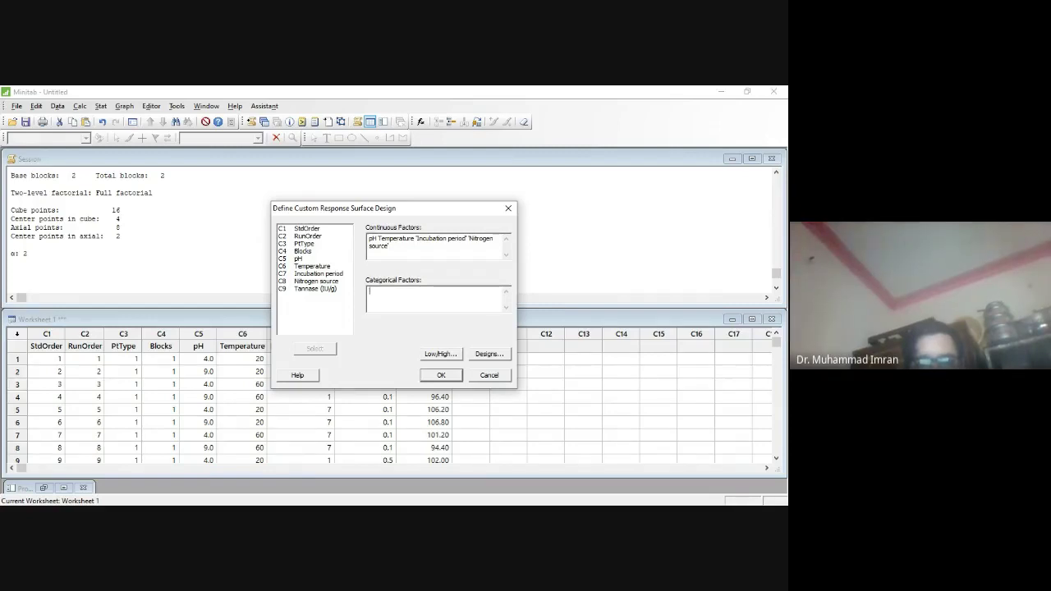
click(316, 289)
click(315, 349)
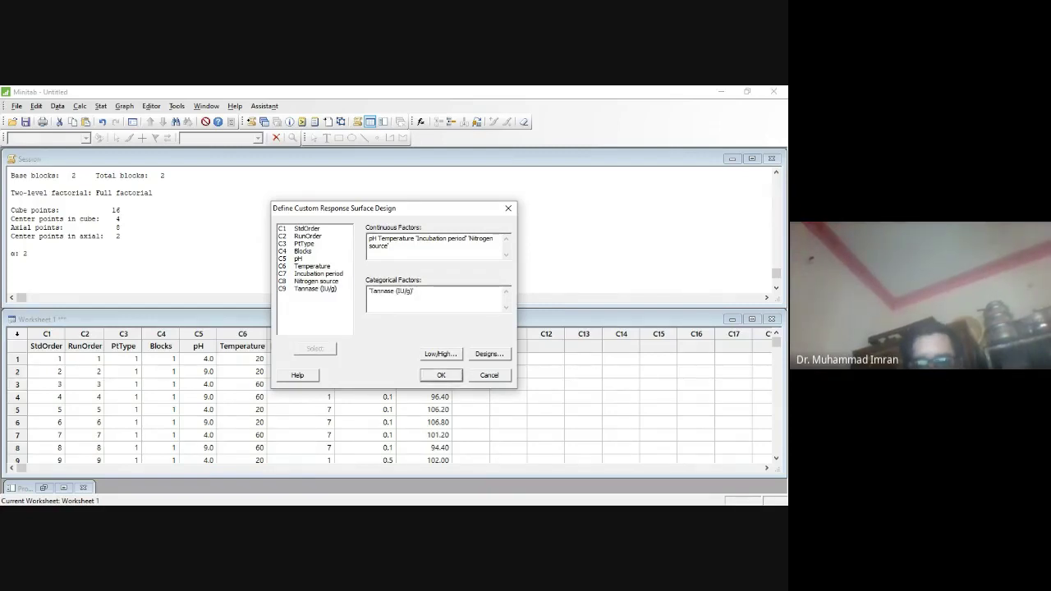
click(441, 375)
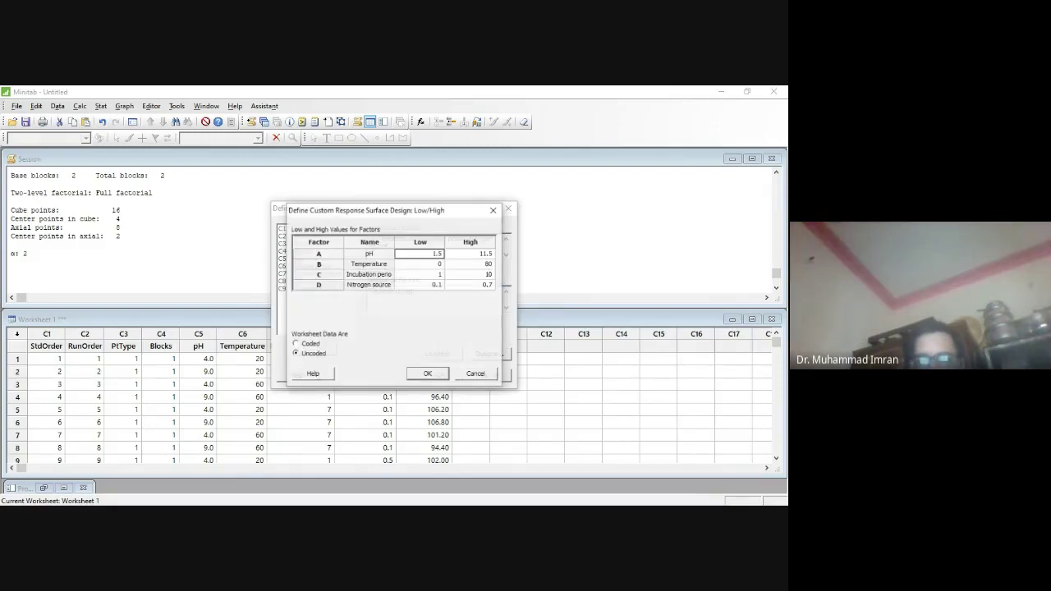
key(Return)
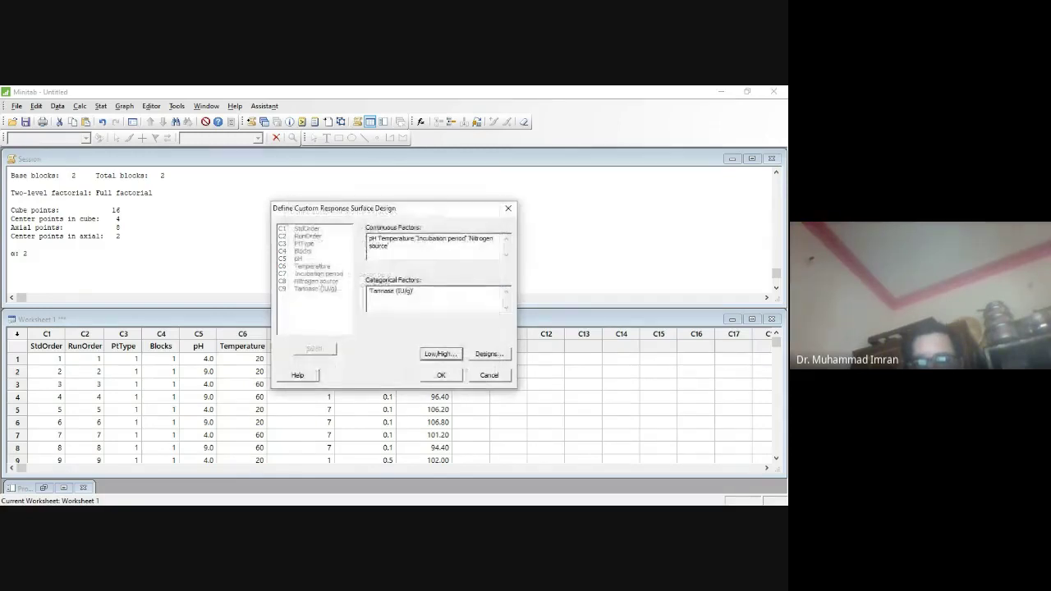
click(489, 354)
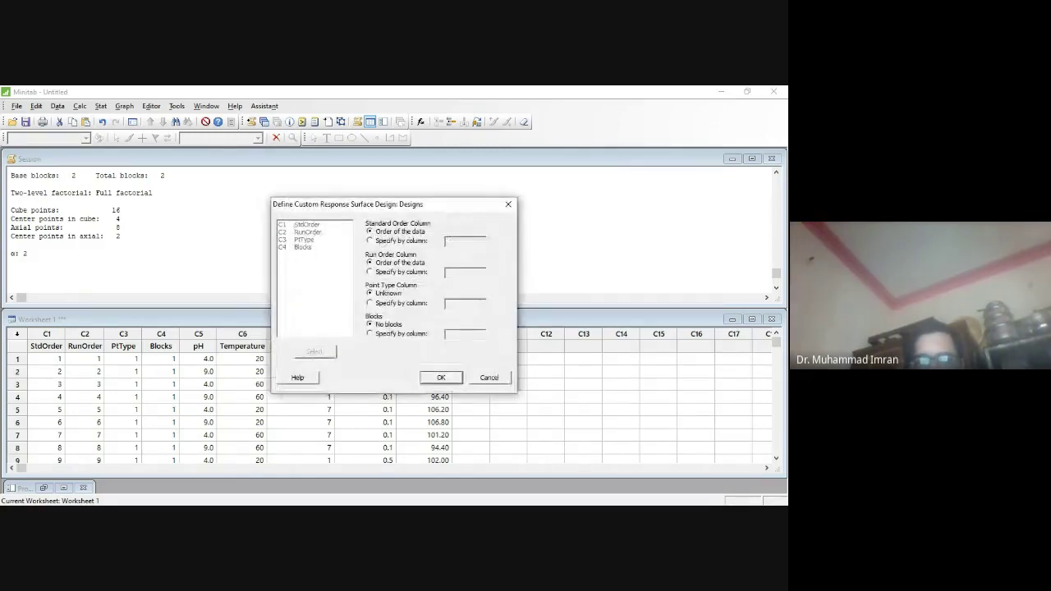
key(Return)
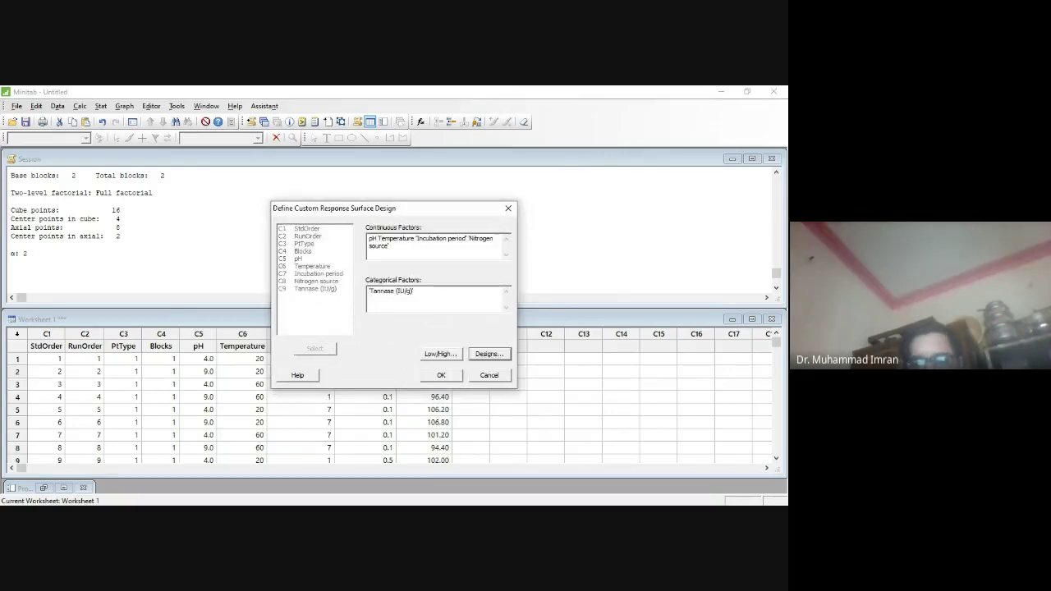
click(481, 375)
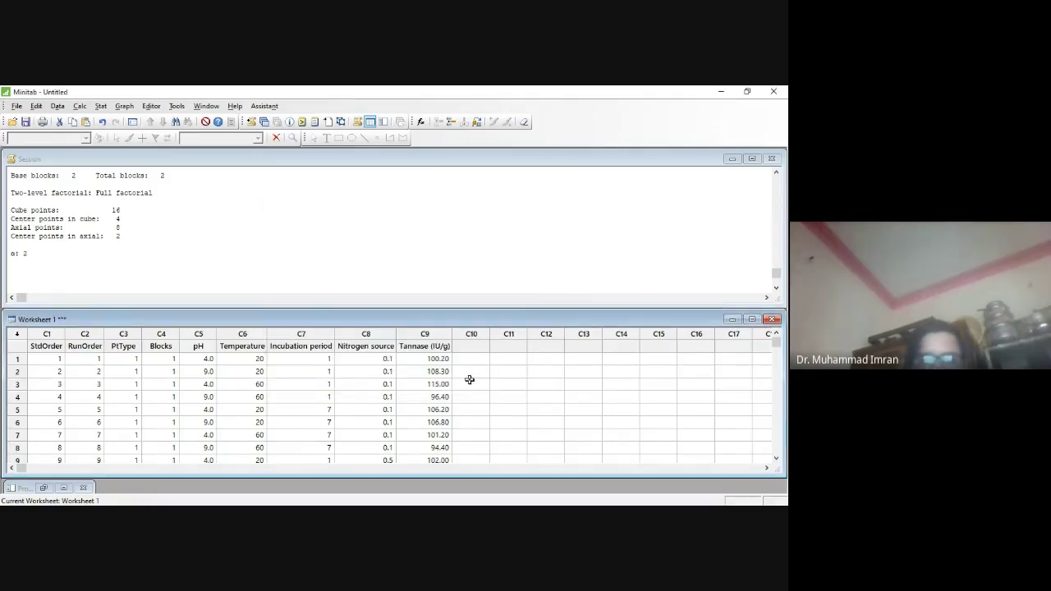
Start the analysis of the response surface design and choose Tannase (IU/g) as the response.
click(100, 106)
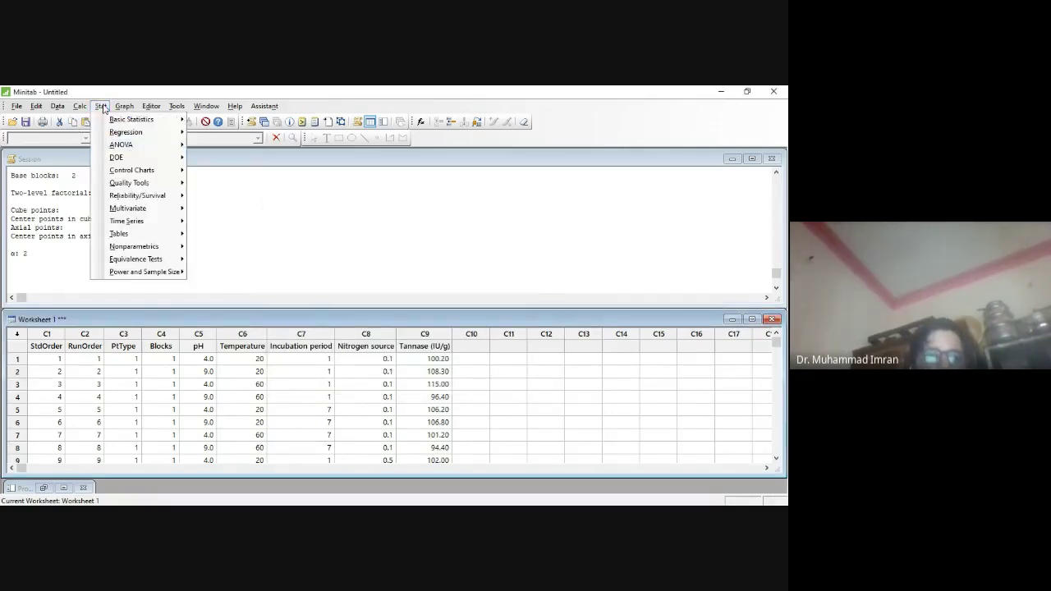
mouse_move(115, 157)
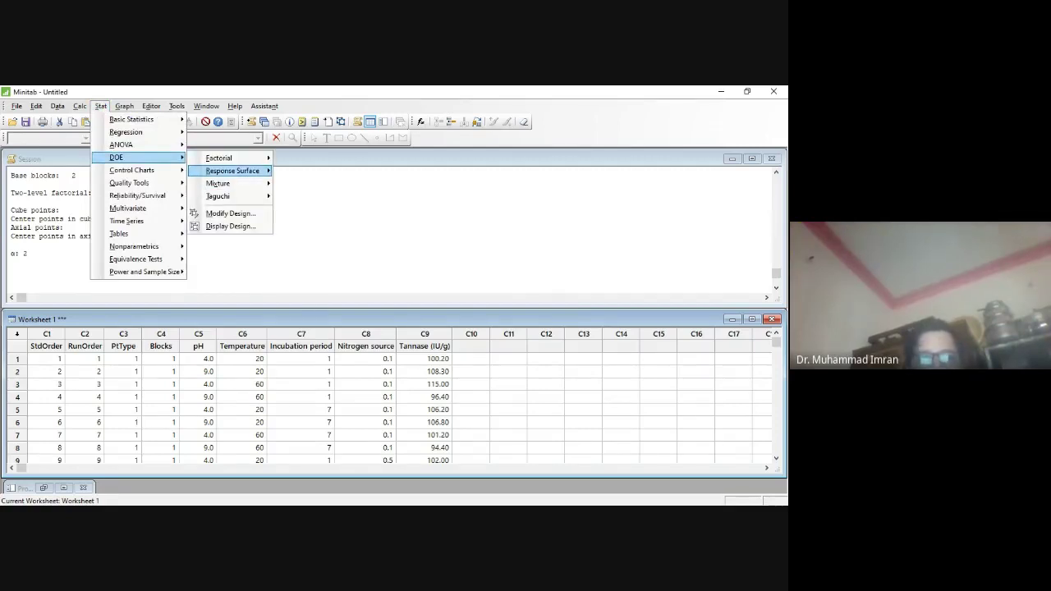
mouse_move(233, 170)
click(345, 213)
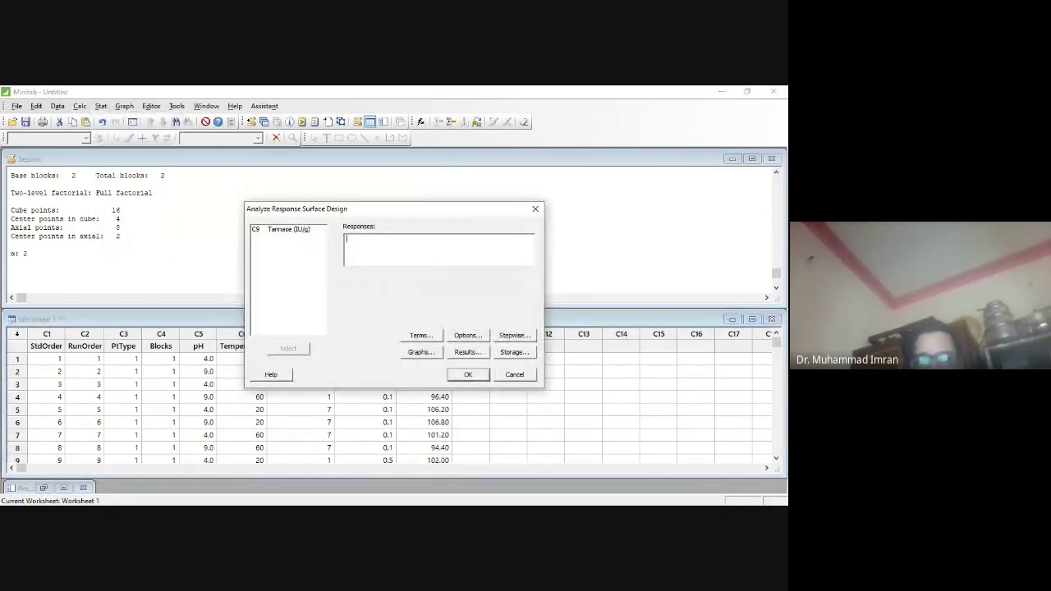
click(287, 229)
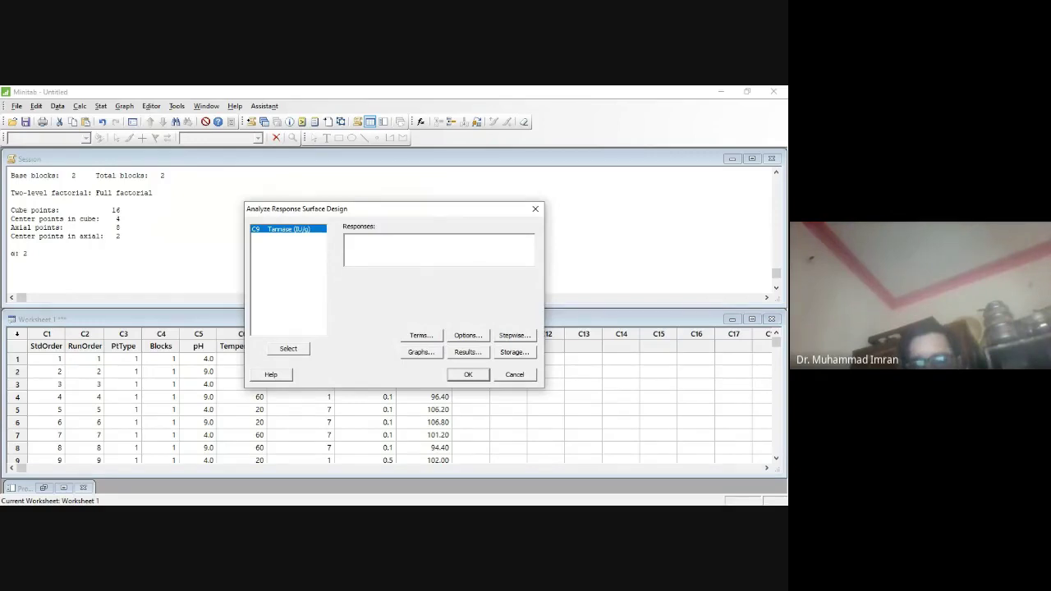
double_click(288, 229)
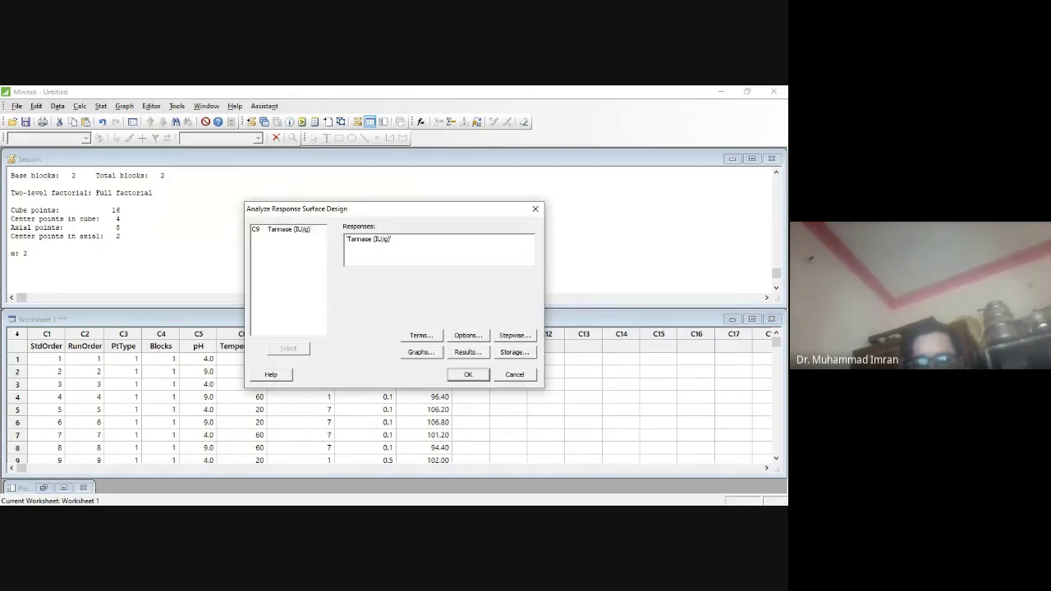
Review the analysis's terms, options, stepwise and graph settings, accepting full quadratic terms, a two-sided 95 confidence level and no stepwise method.
key(alt+t)
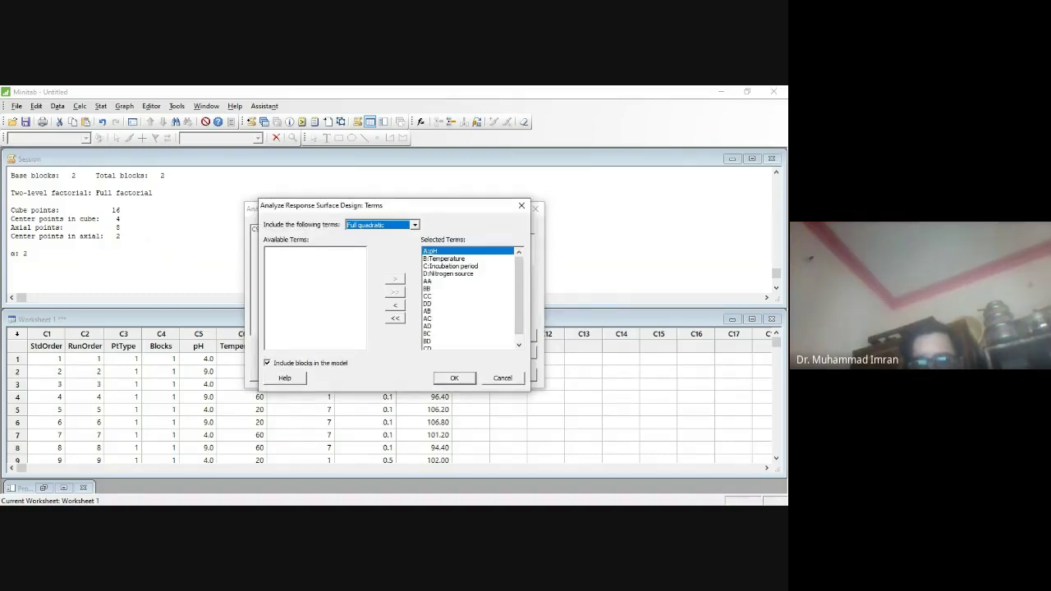
key(Return)
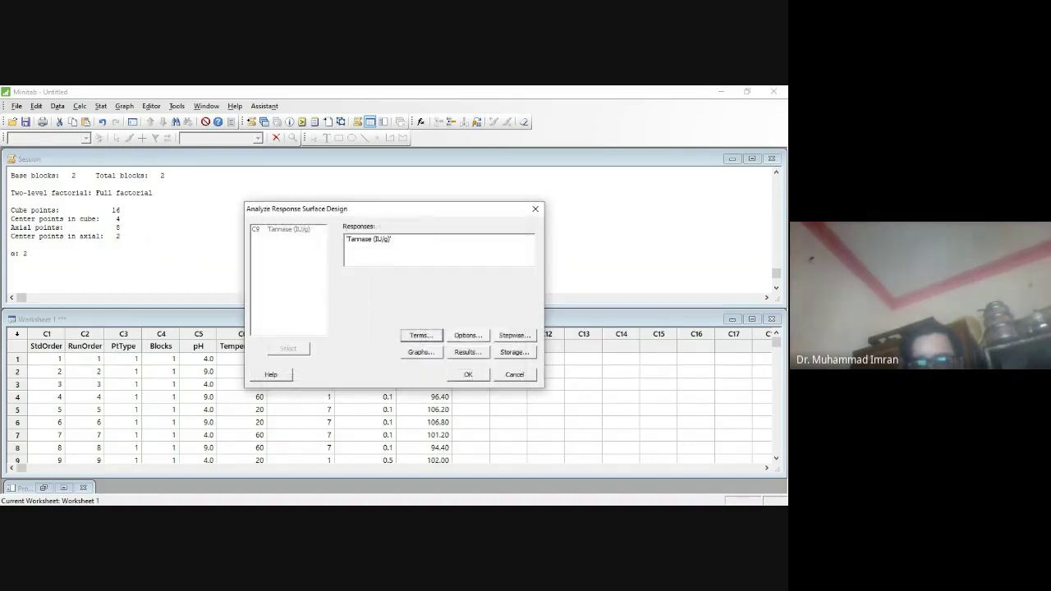
key(alt+o)
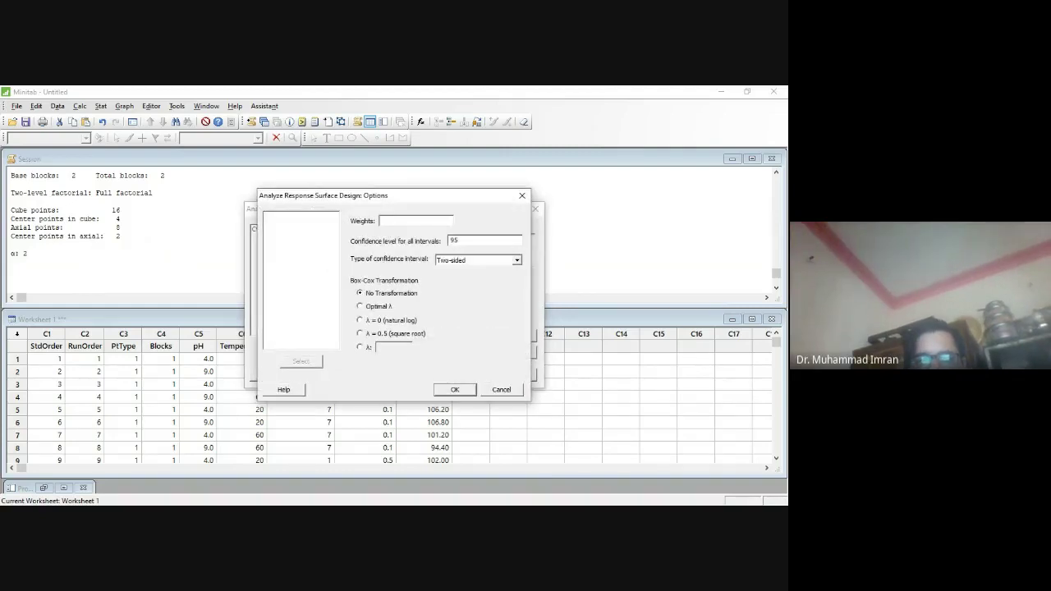
key(Return)
key(alt+w)
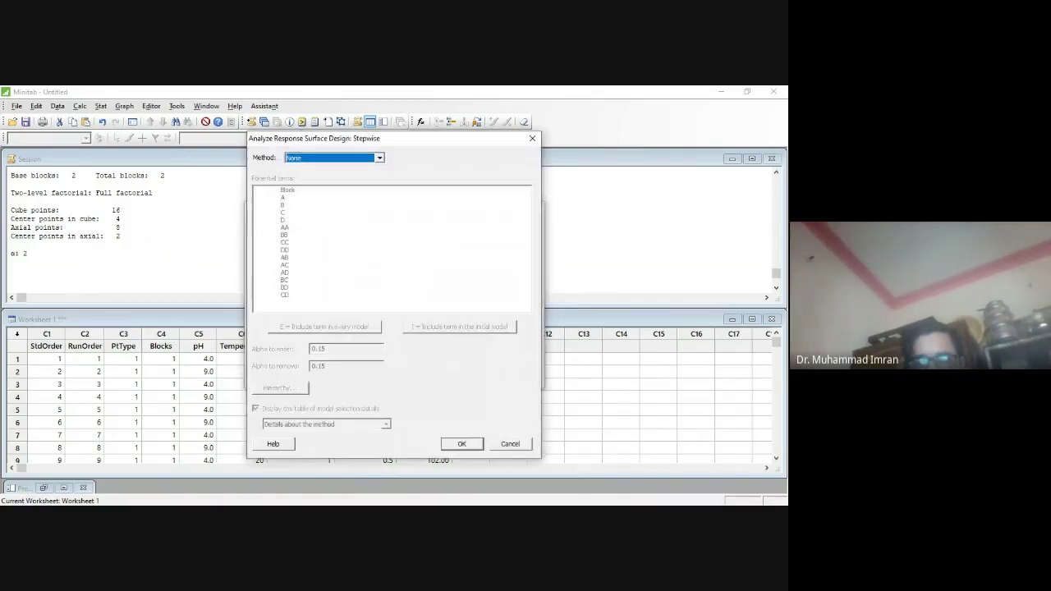
click(462, 444)
click(420, 351)
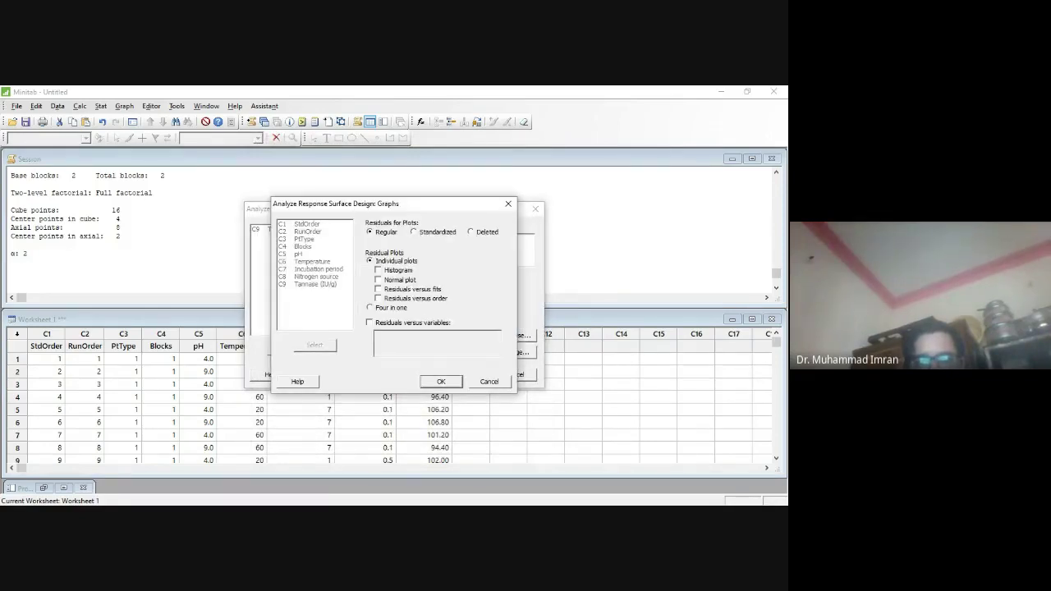
click(441, 381)
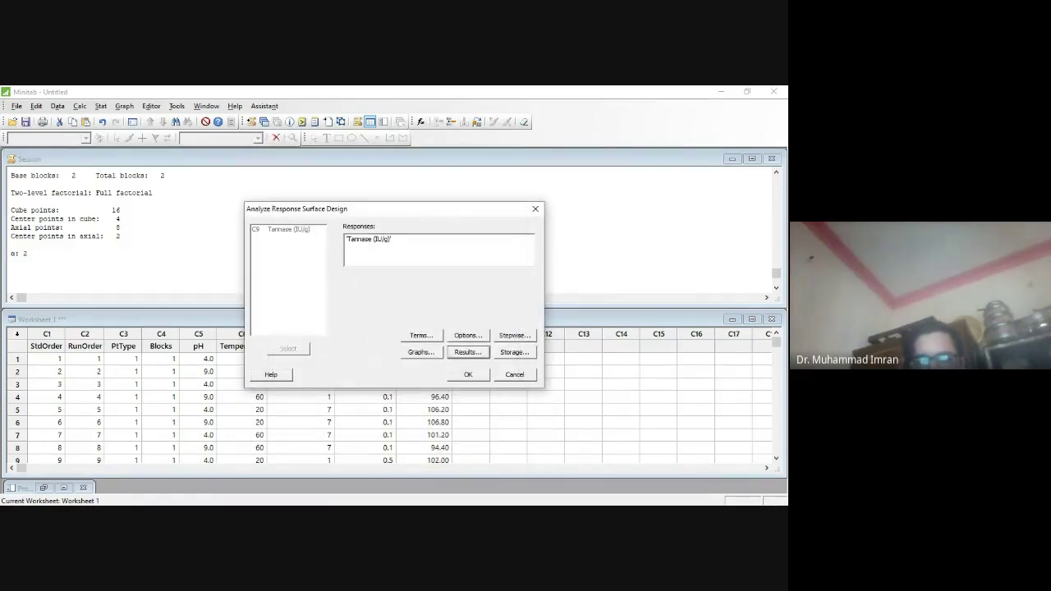
Accept simple tables for the results, store fits, residuals, coefficients and design matrix, and run the response surface analysis for Tannase (IU/g).
click(469, 351)
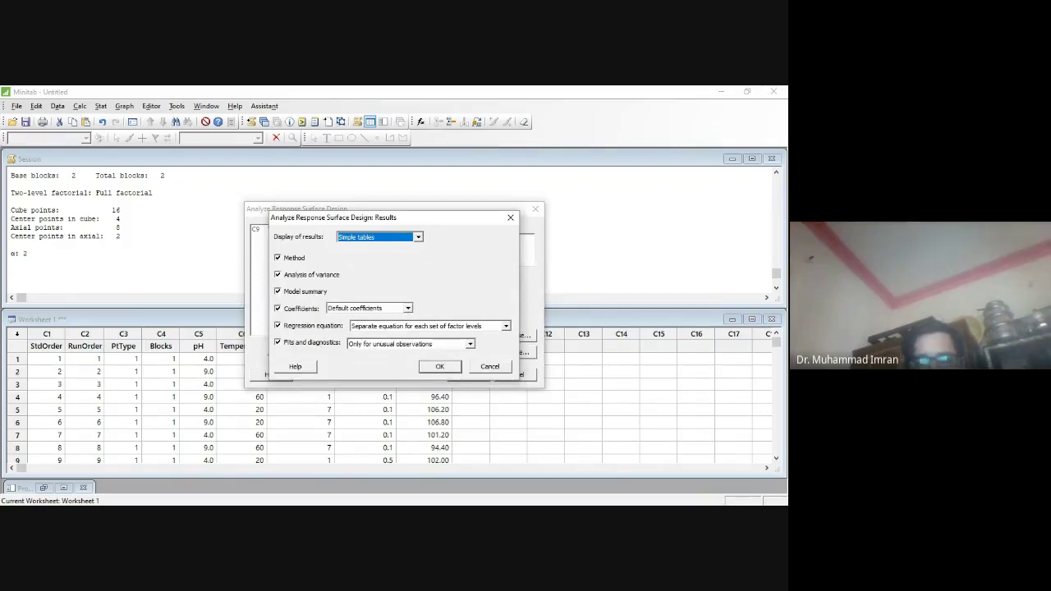
click(439, 366)
click(514, 351)
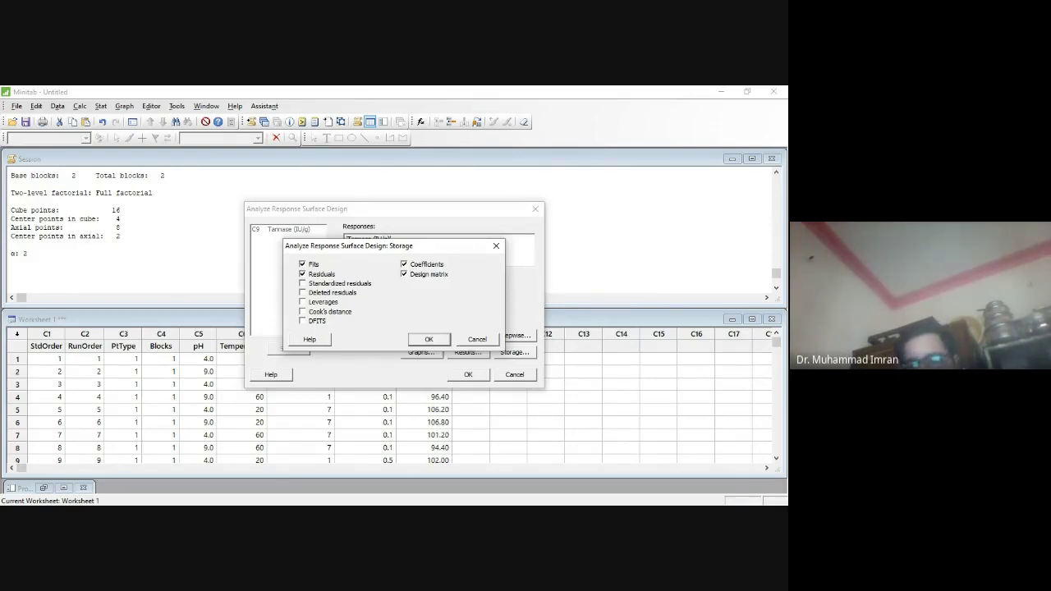
key(Return)
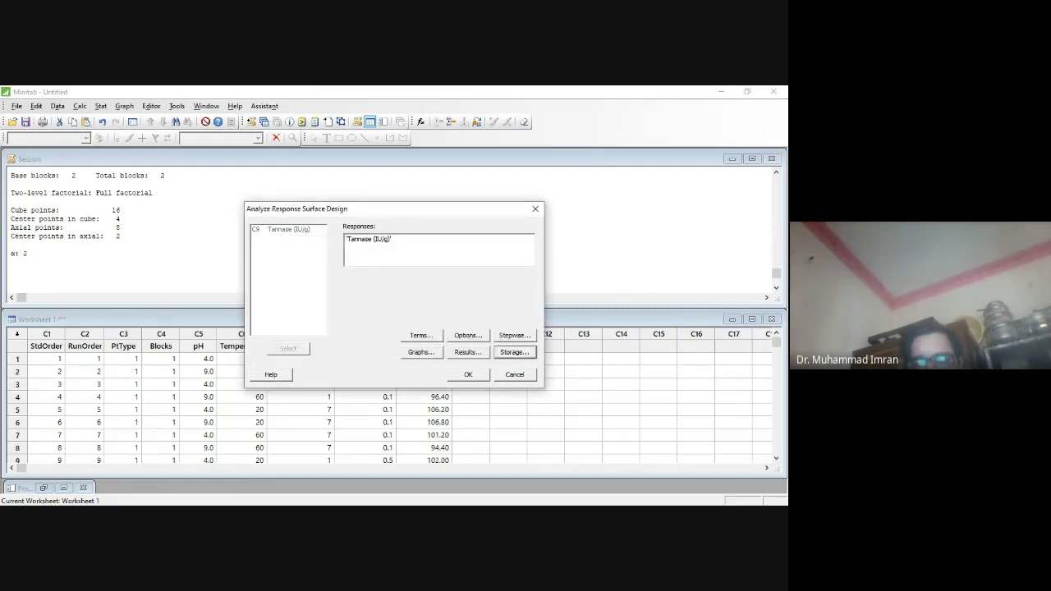
click(470, 375)
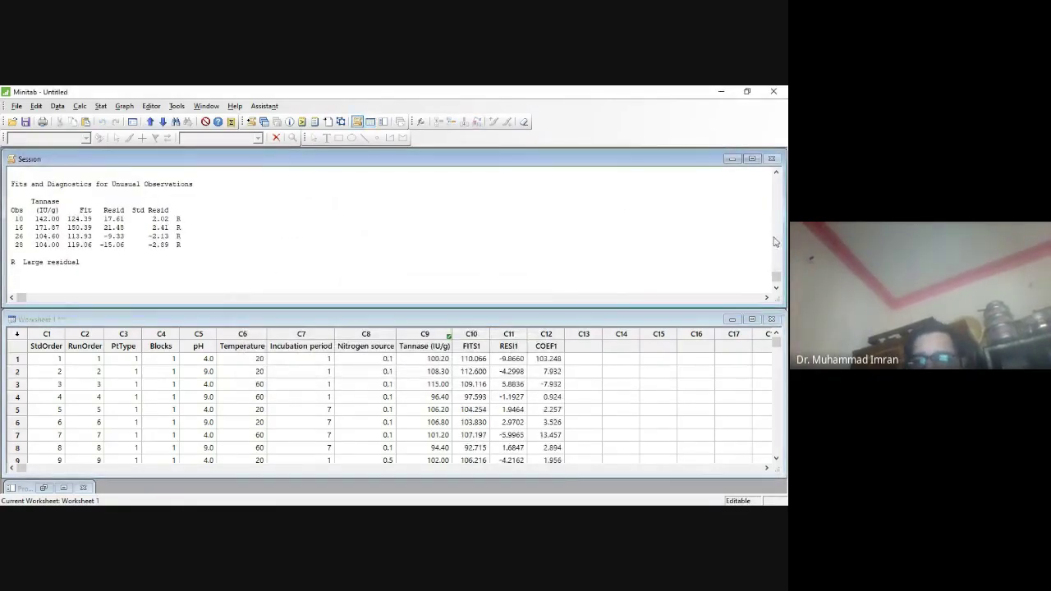
Examine the session output from its beginning through the response surface regression's Analysis of Variance table, including the lack-of-fit rows.
drag(776, 278, 769, 185)
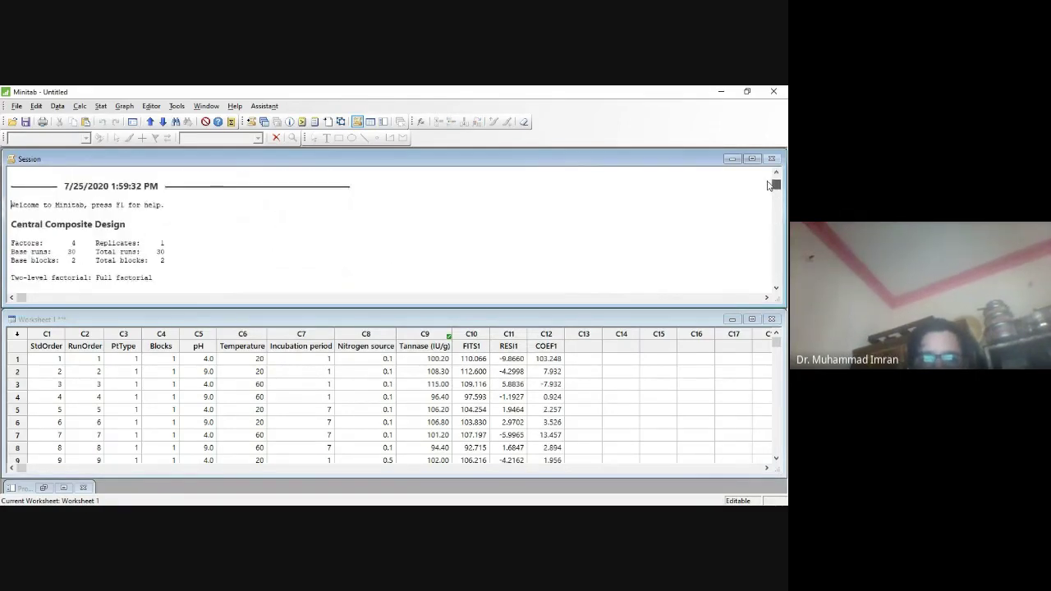
click(776, 289)
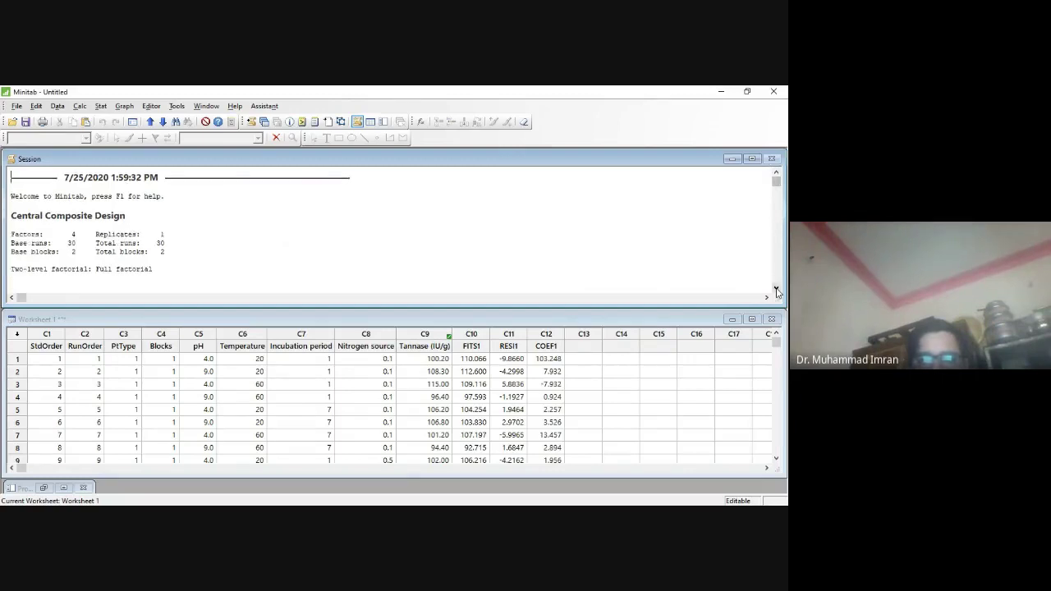
click(776, 289)
click(776, 289)
click(775, 289)
click(776, 289)
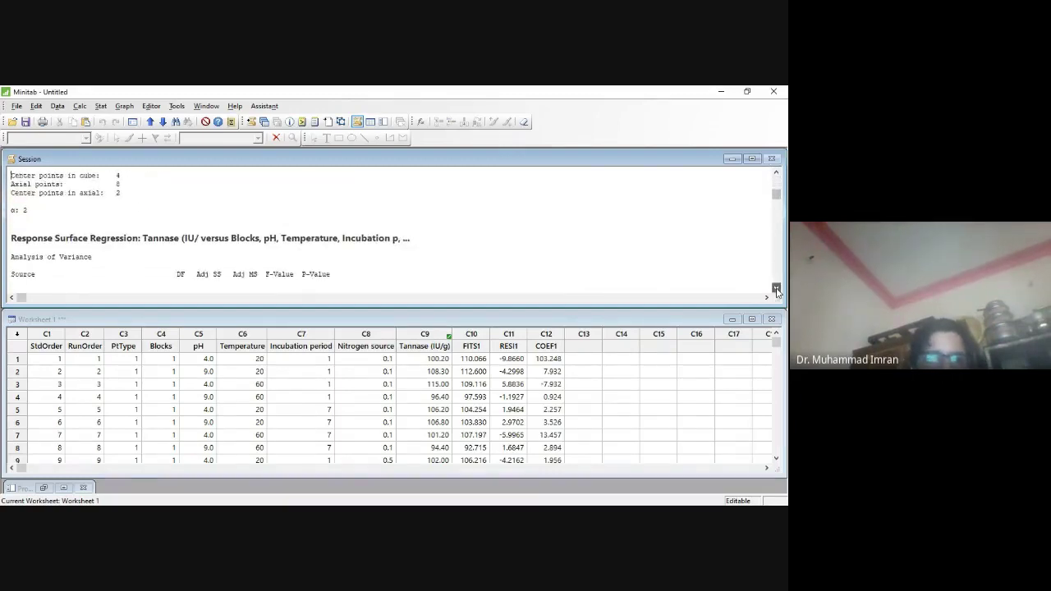
click(775, 289)
click(776, 289)
click(775, 289)
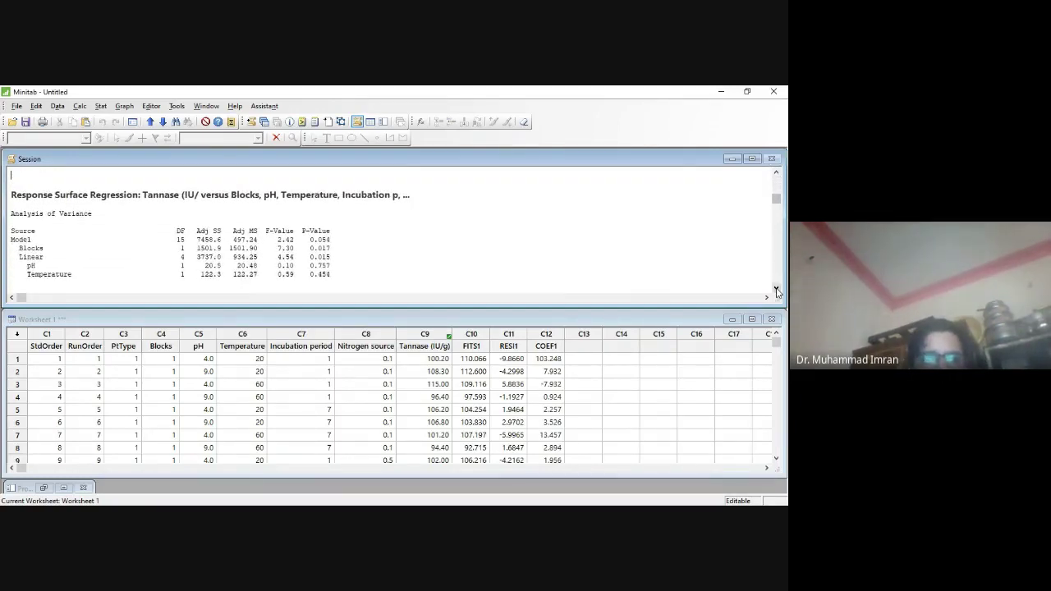
click(776, 289)
click(776, 289)
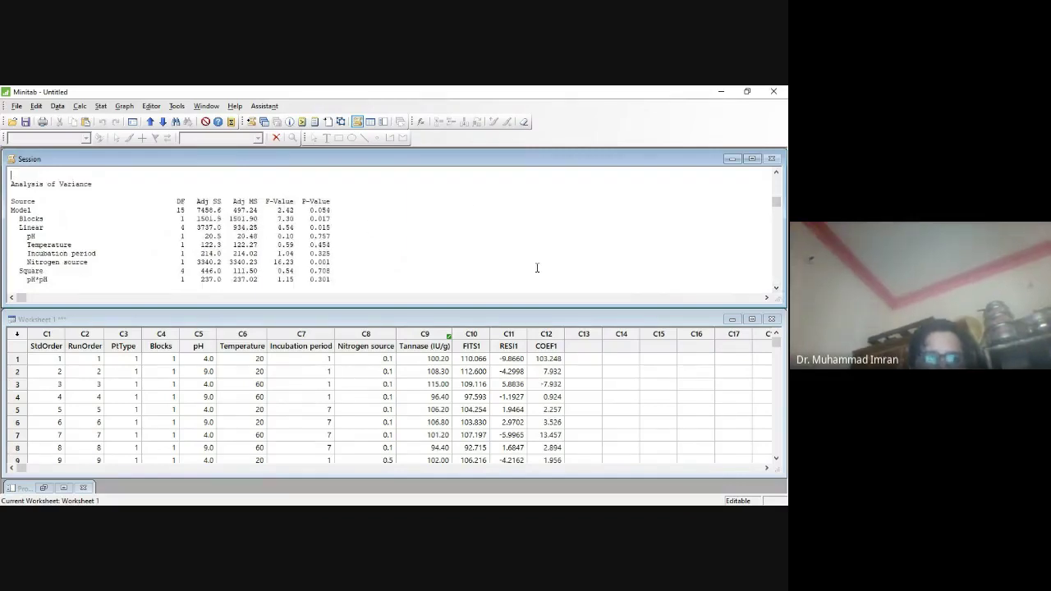
click(776, 289)
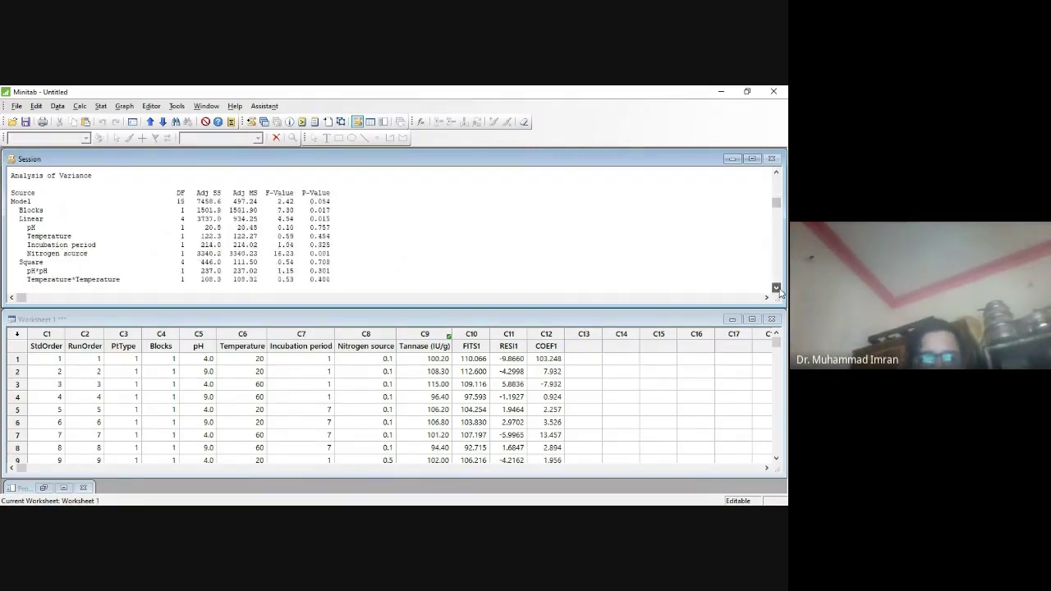
click(777, 289)
click(777, 289)
click(777, 289)
click(776, 289)
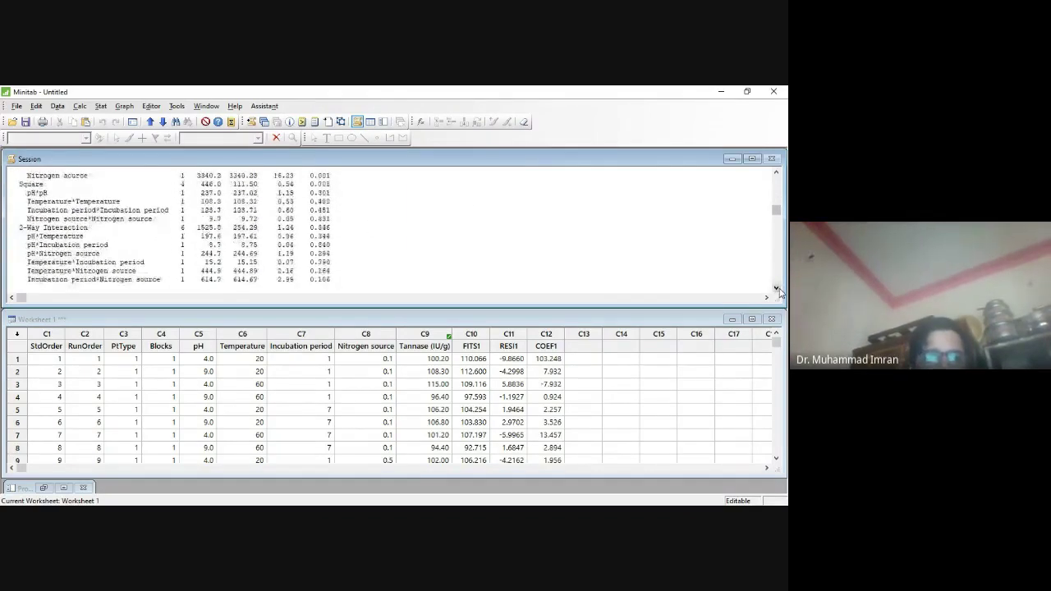
click(777, 289)
click(777, 289)
click(776, 289)
click(777, 289)
click(777, 289)
click(776, 289)
click(776, 289)
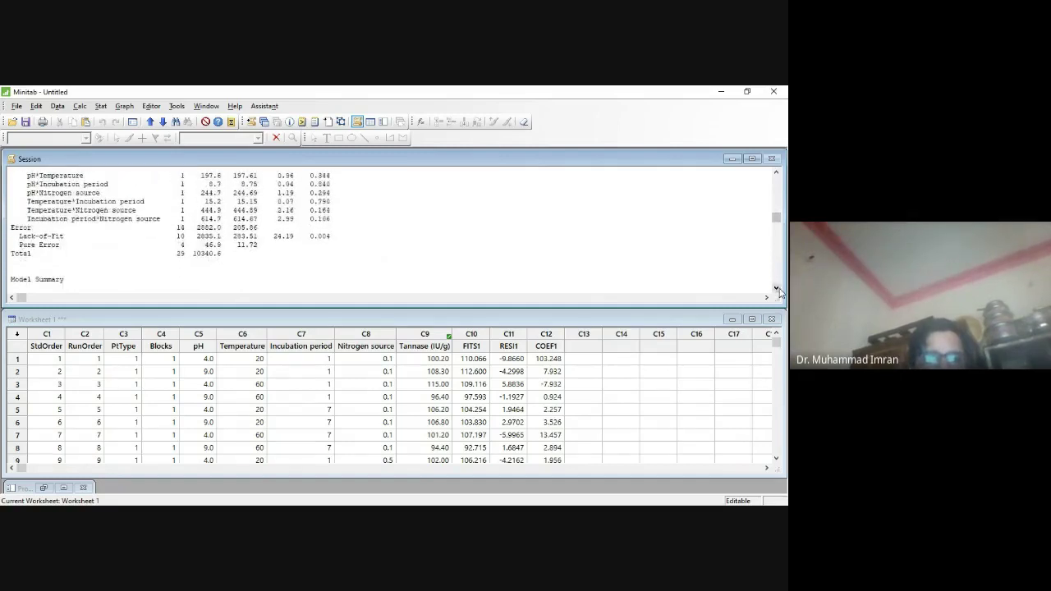
Examine the Model Summary values, S, R-sq, R-sq(adj) and R-sq(pred), below the Analysis of Variance table.
click(777, 289)
click(777, 289)
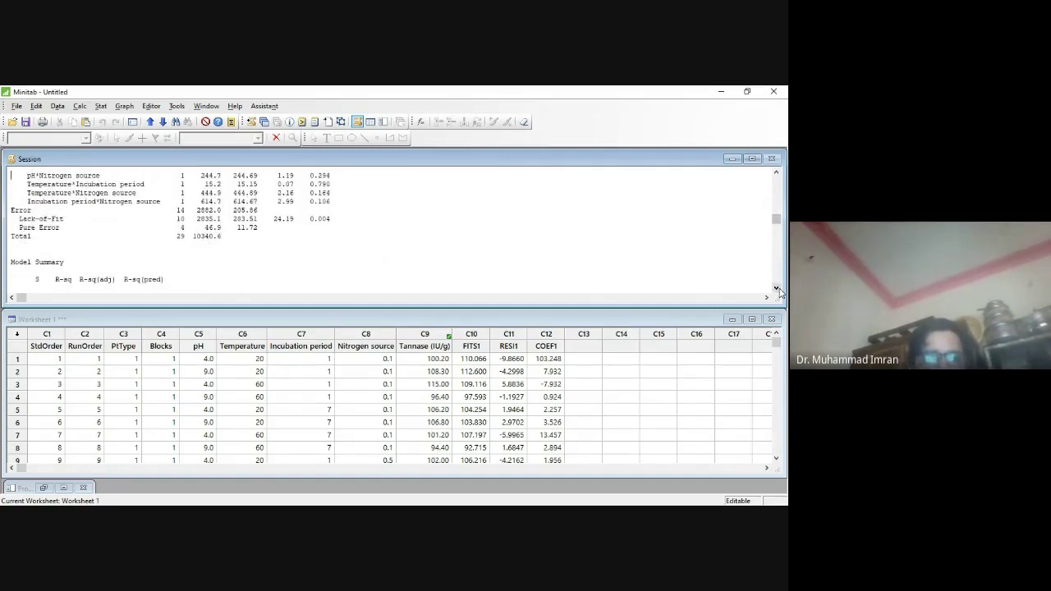
click(777, 289)
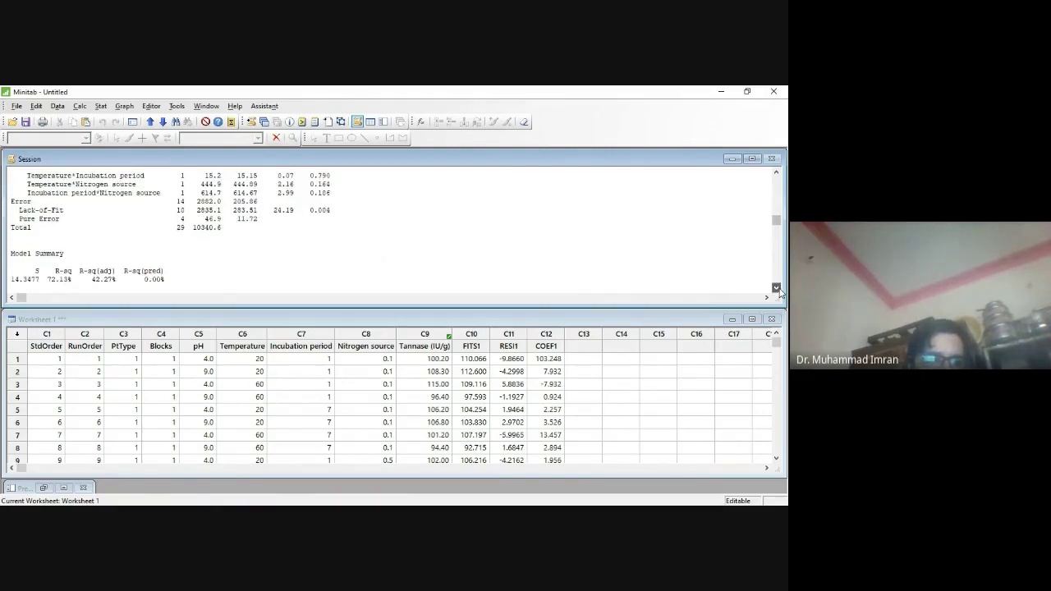
click(777, 289)
click(777, 289)
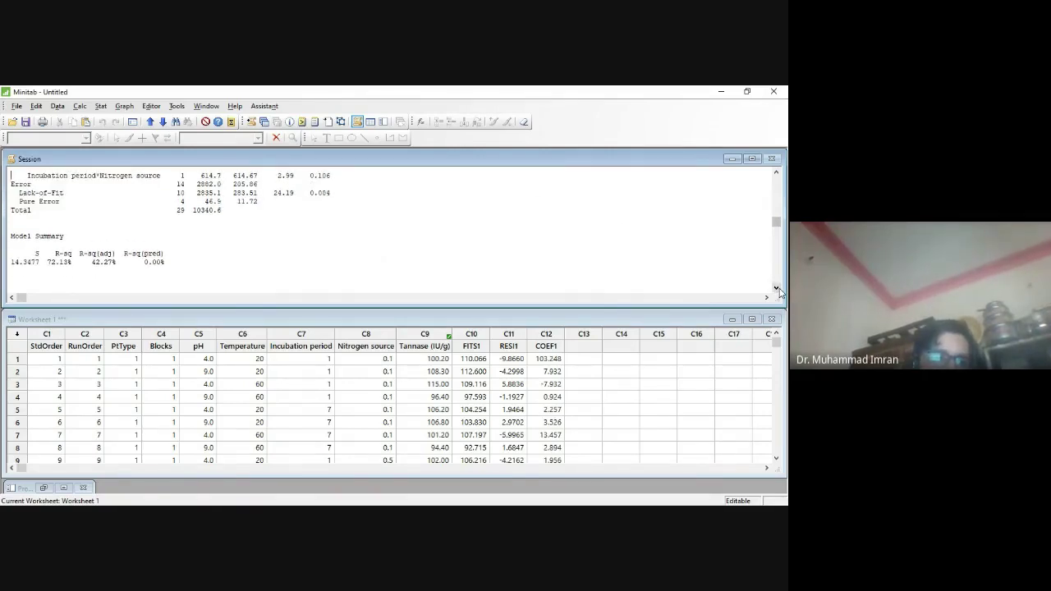
click(777, 289)
click(777, 289)
click(776, 289)
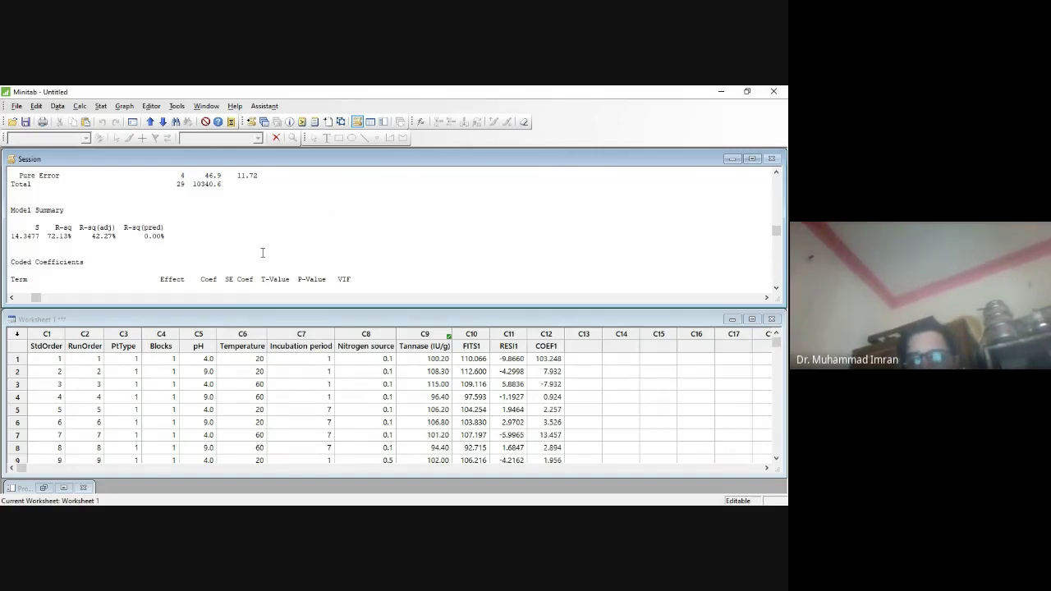
Examine the Coded Coefficients table with the effects, coefficients, T-values and P-values of the linear, square and interaction terms.
click(775, 289)
click(776, 289)
click(776, 289)
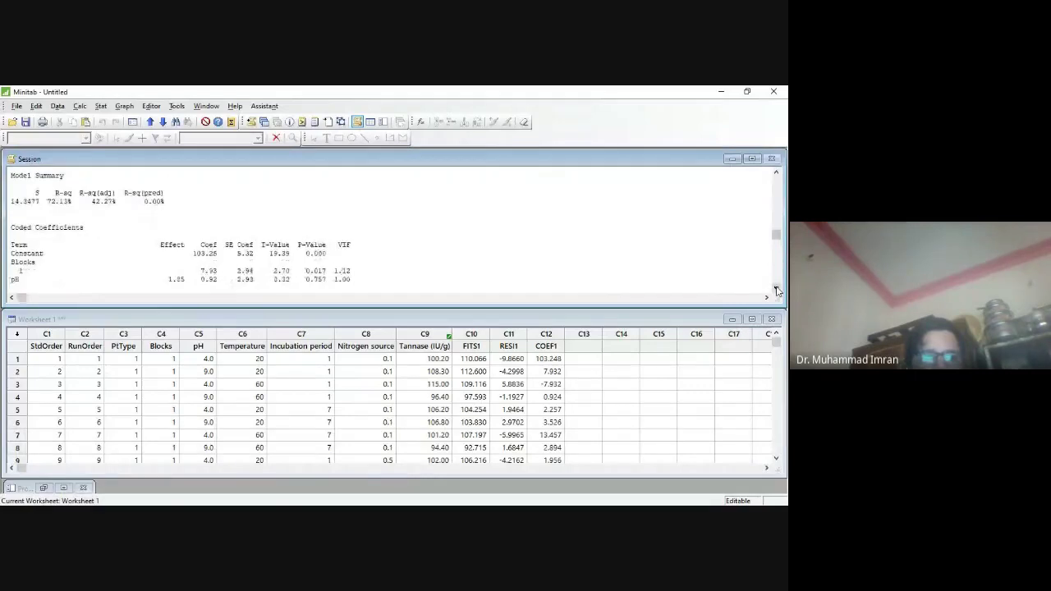
click(776, 289)
click(776, 289)
click(775, 289)
click(775, 289)
click(776, 289)
click(775, 289)
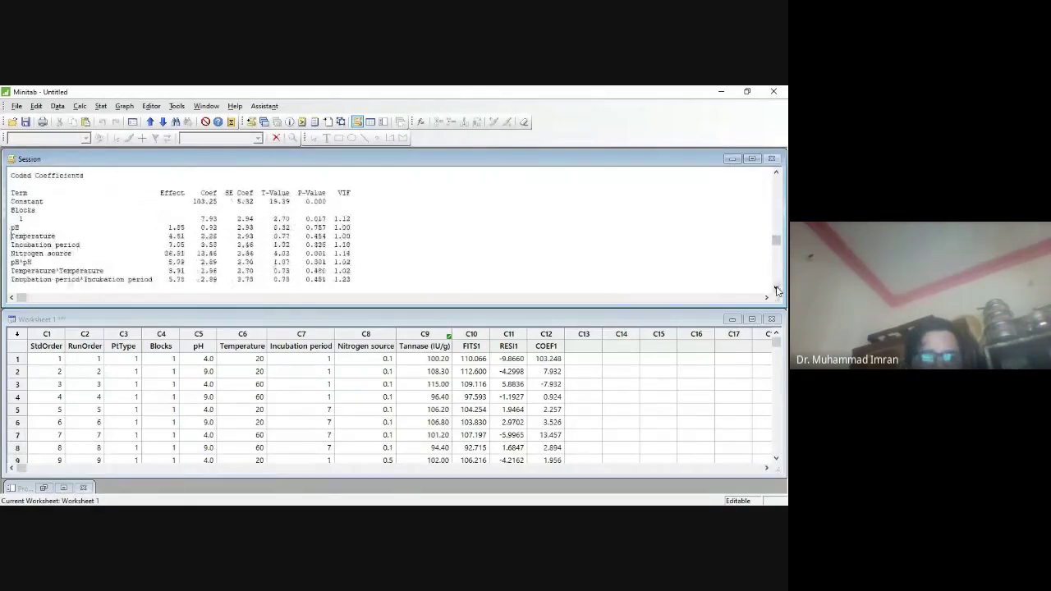
click(776, 289)
click(776, 289)
click(776, 289)
click(776, 289)
click(776, 289)
click(776, 289)
click(775, 289)
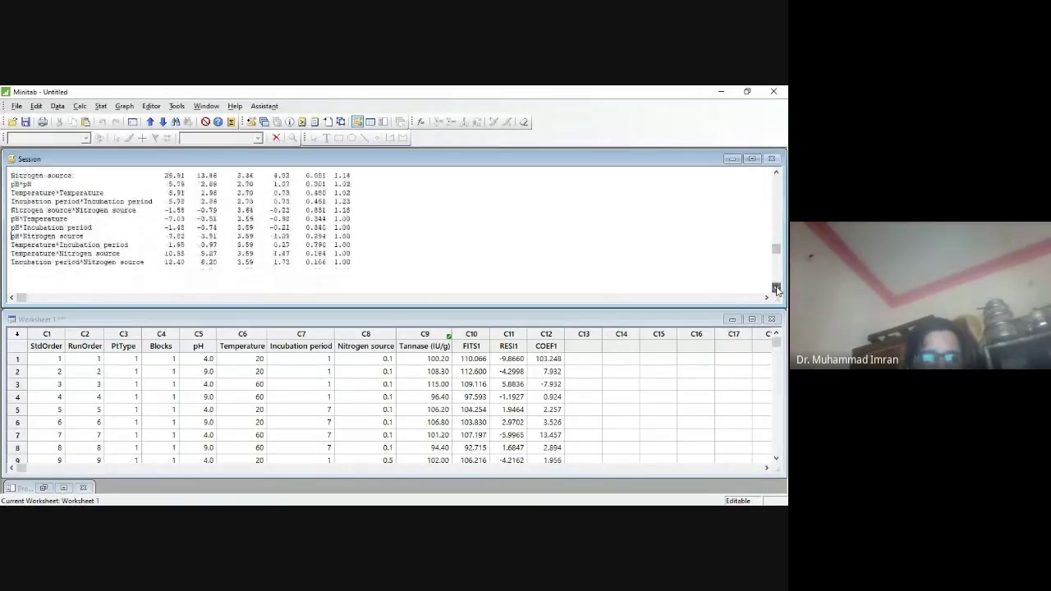
Examine the regression equation in uncoded units and the fits and diagnostics for unusual observations.
click(776, 289)
click(776, 289)
click(776, 289)
click(775, 289)
click(776, 289)
click(776, 289)
click(775, 289)
click(776, 289)
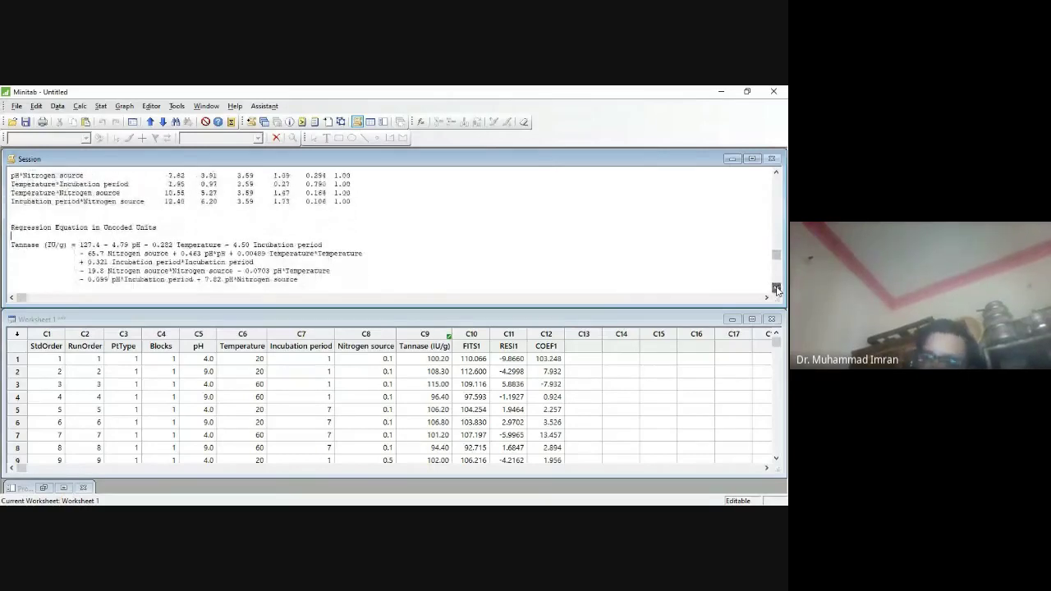
click(776, 289)
click(776, 289)
click(776, 289)
click(775, 289)
click(775, 289)
click(776, 289)
click(776, 289)
click(776, 289)
click(776, 289)
click(775, 289)
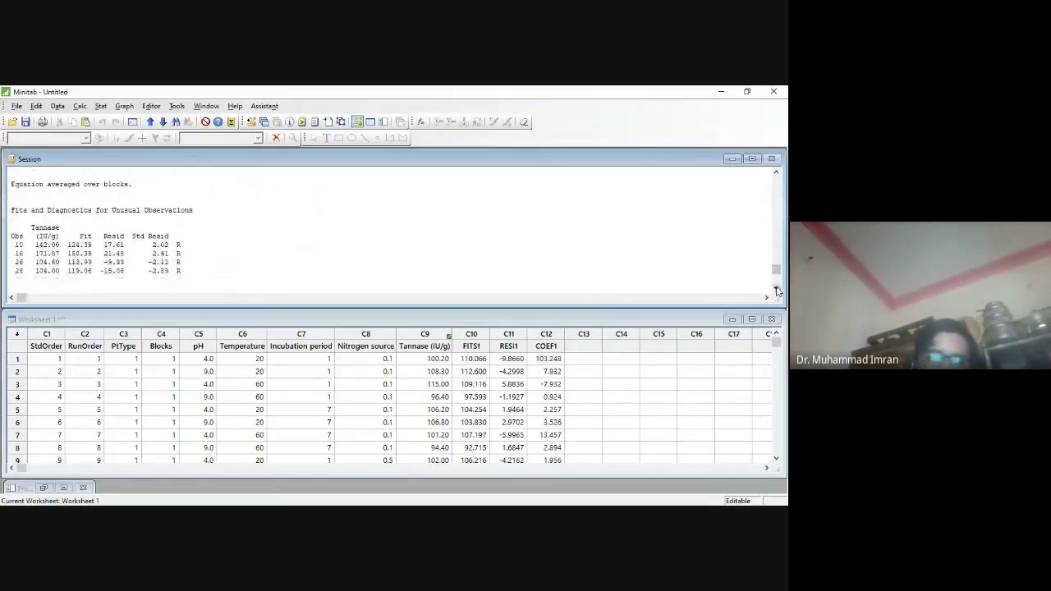
click(776, 289)
click(776, 289)
click(776, 289)
click(775, 289)
click(776, 289)
click(775, 289)
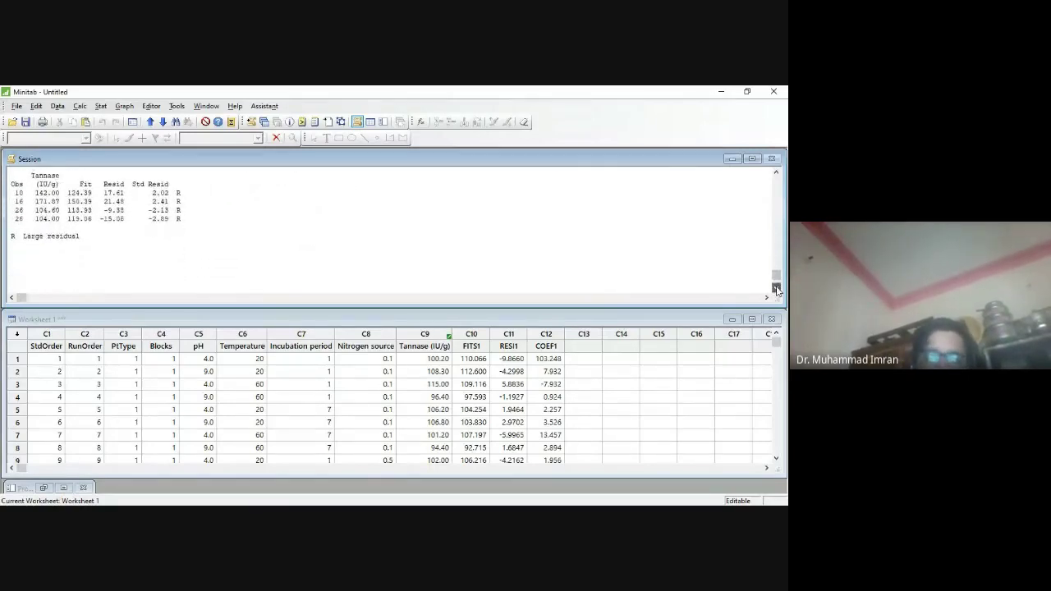
click(776, 289)
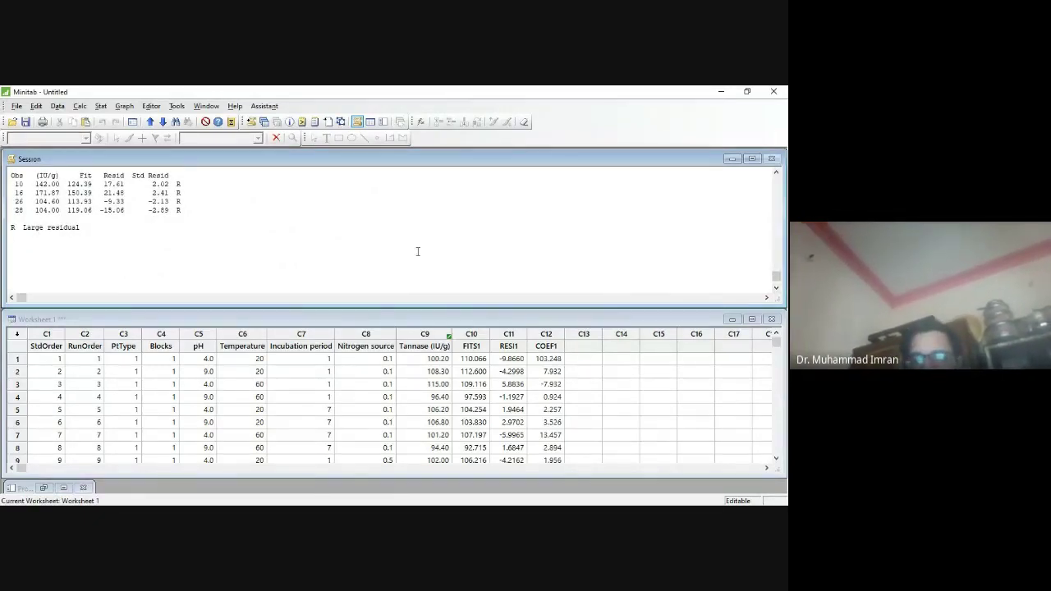
Look through the worksheet's stored fits, residuals and coefficients for runs 8 to 16, and return to the session output.
click(776, 460)
click(775, 461)
click(776, 461)
click(776, 461)
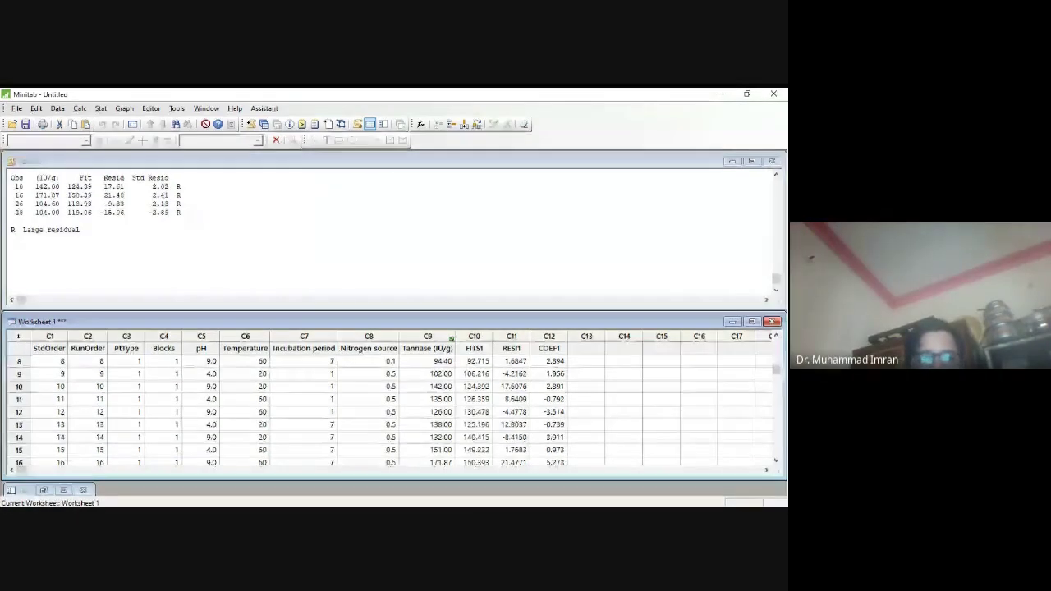
click(326, 382)
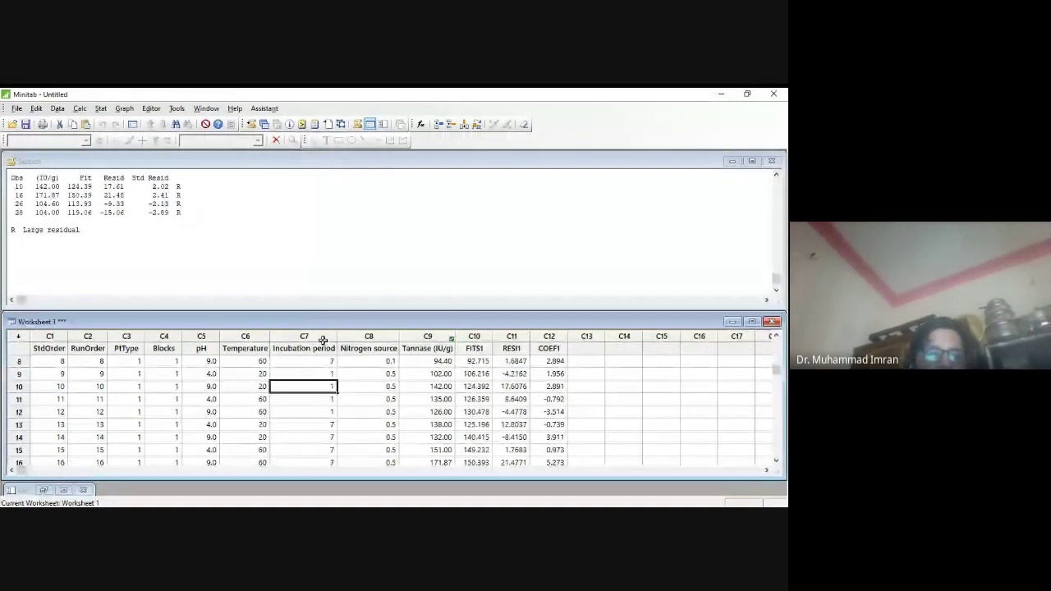
click(351, 277)
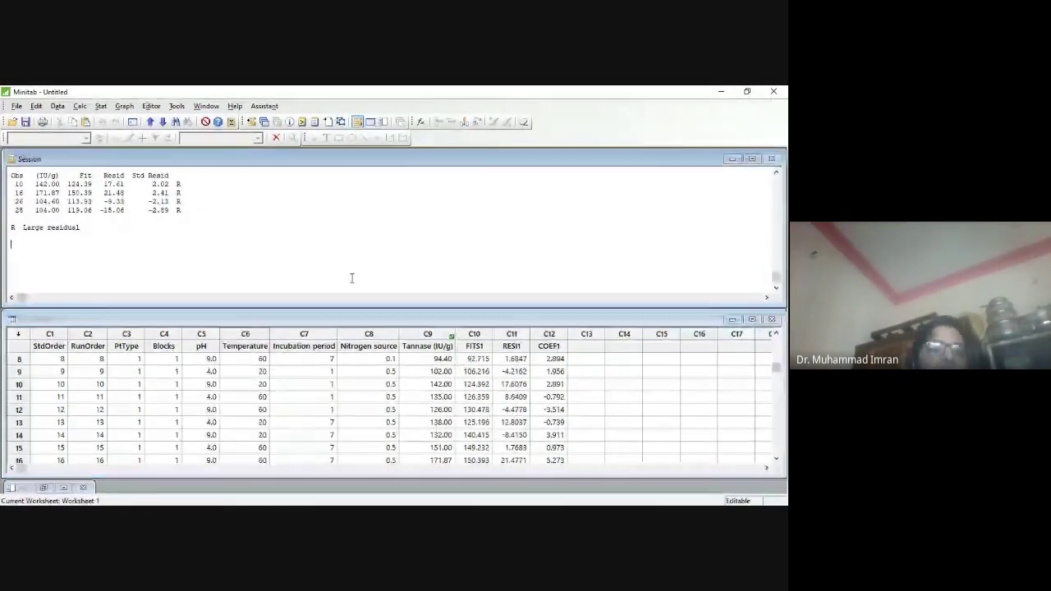
Start a contour plot with pH, Temperature, Incubation period and Nitrogen source as the Z variables.
click(124, 108)
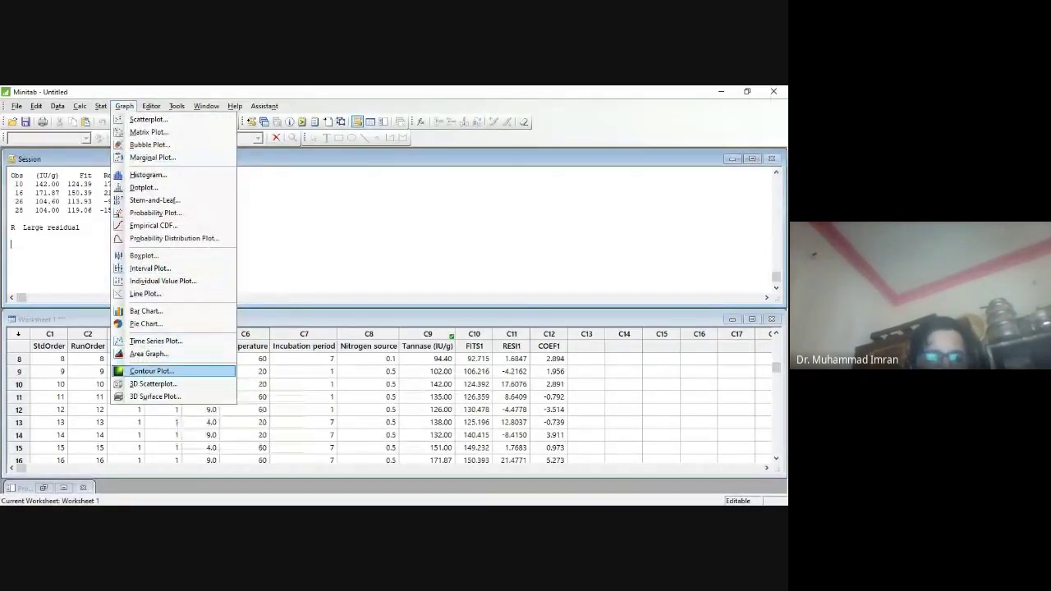
click(152, 371)
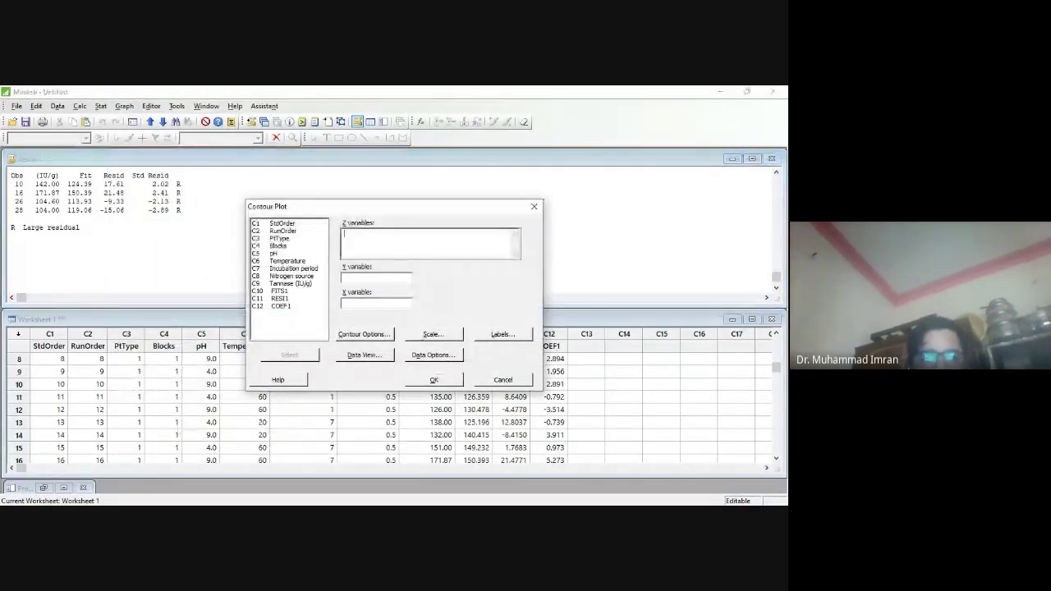
click(274, 254)
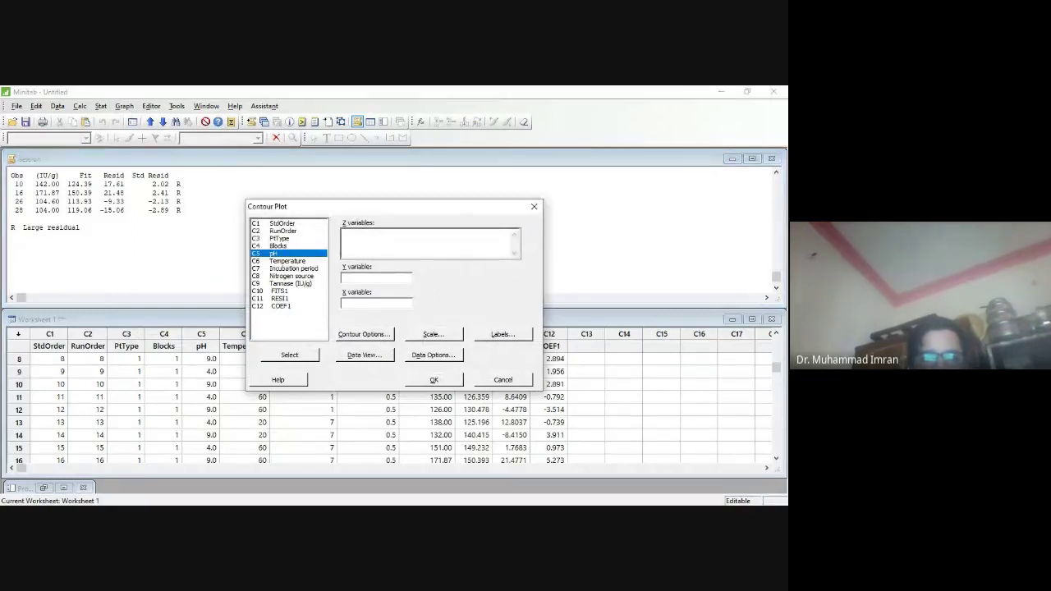
double_click(274, 253)
click(286, 261)
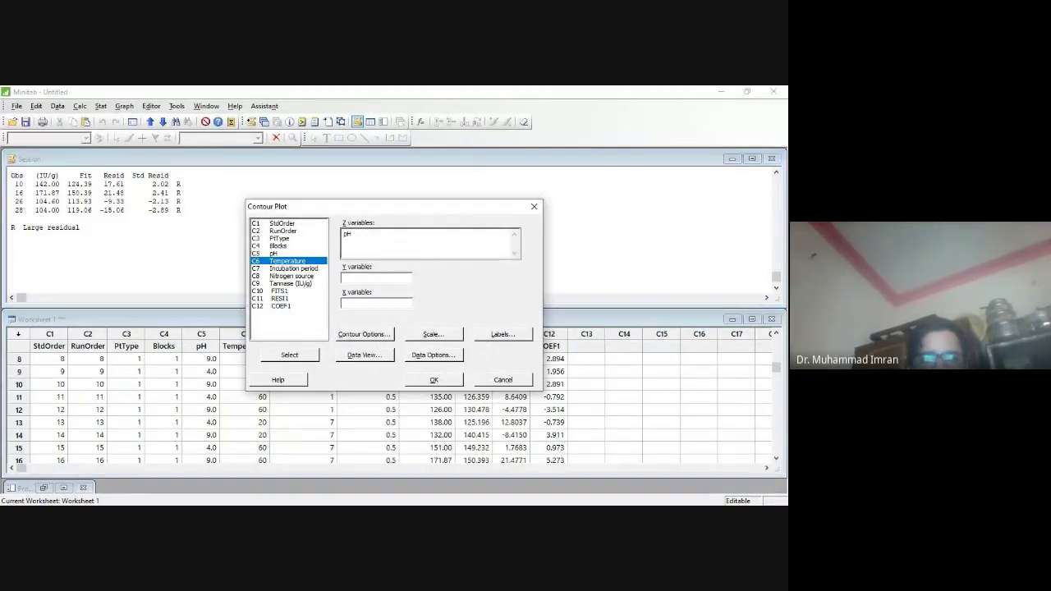
double_click(287, 261)
double_click(293, 269)
click(291, 276)
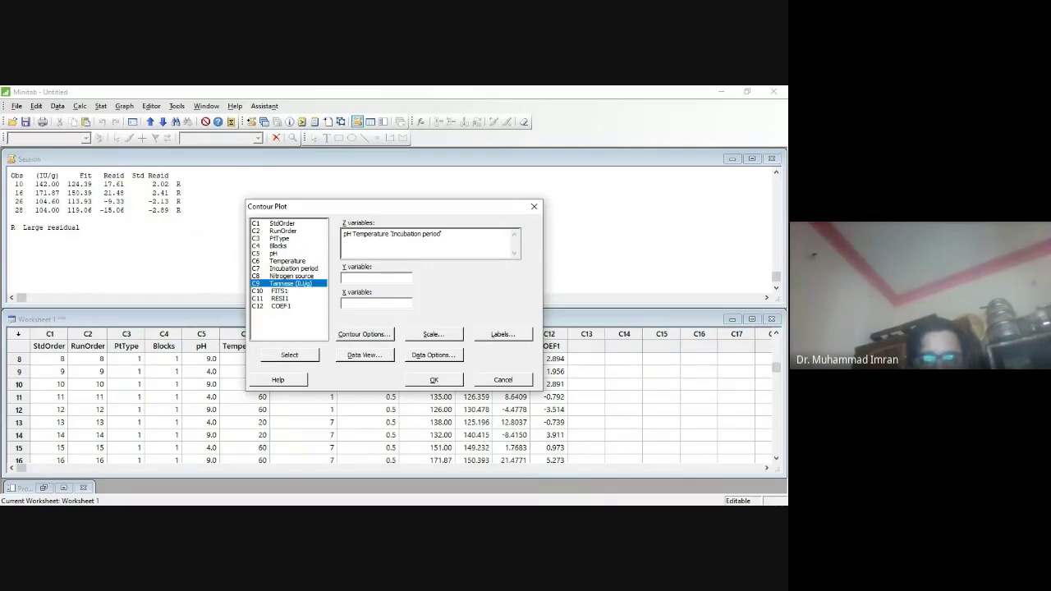
double_click(291, 276)
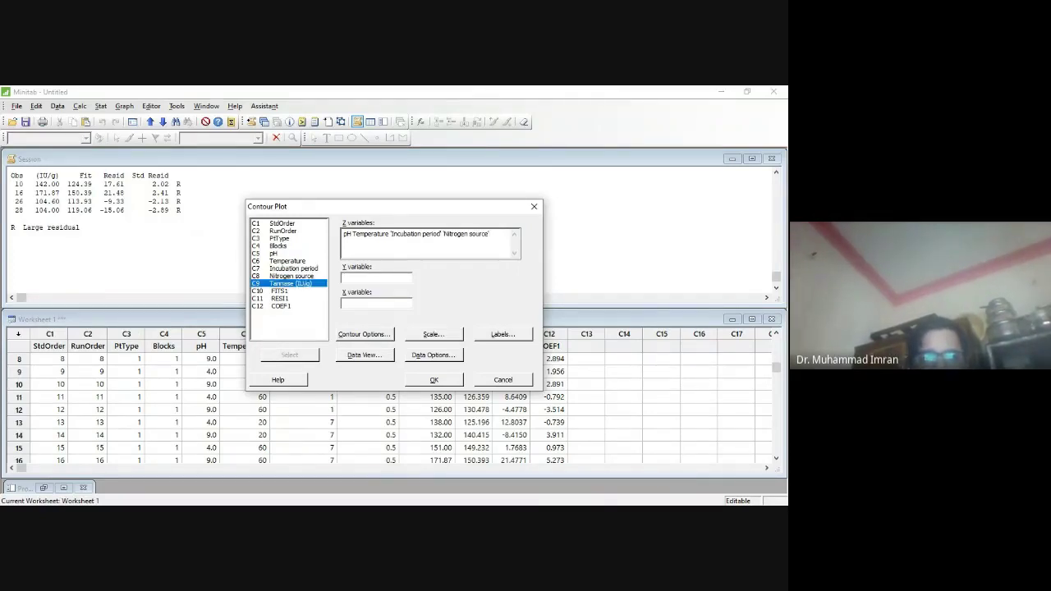
Use Tannase (IU/g) as the Y variable and Incubation period as the X variable, and generate the contour plots.
double_click(291, 283)
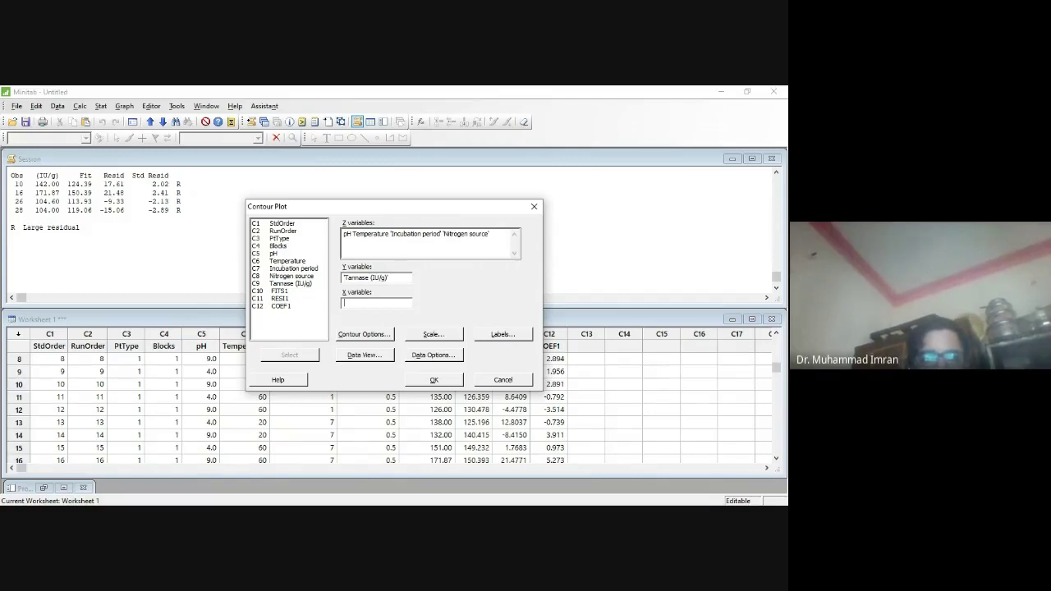
double_click(293, 269)
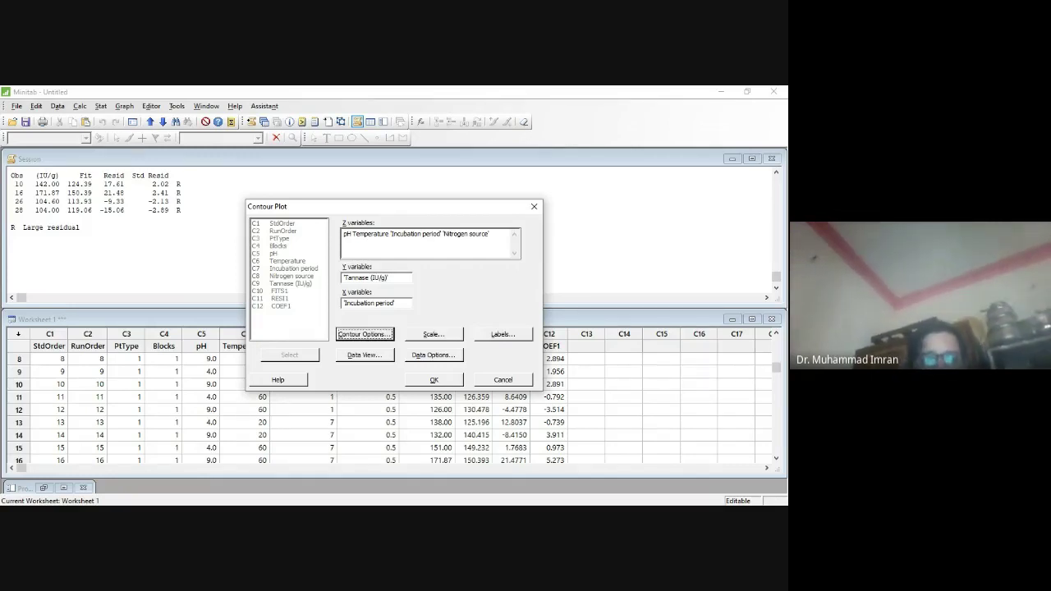
click(449, 382)
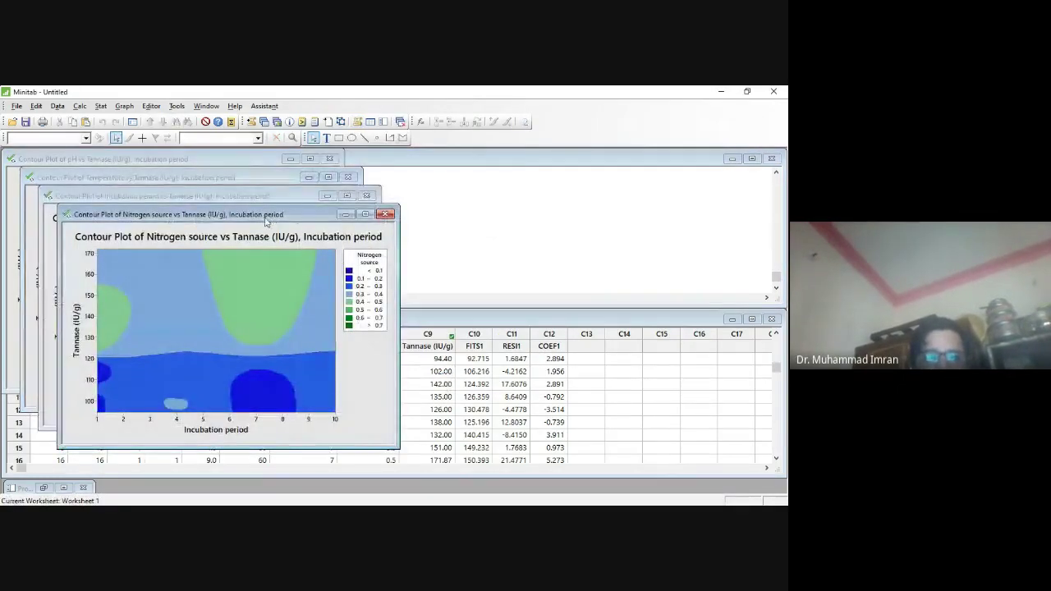
Spread out the four contour plots and remove each of them from the project without saving to a separate file.
drag(256, 220, 694, 209)
drag(379, 190, 335, 223)
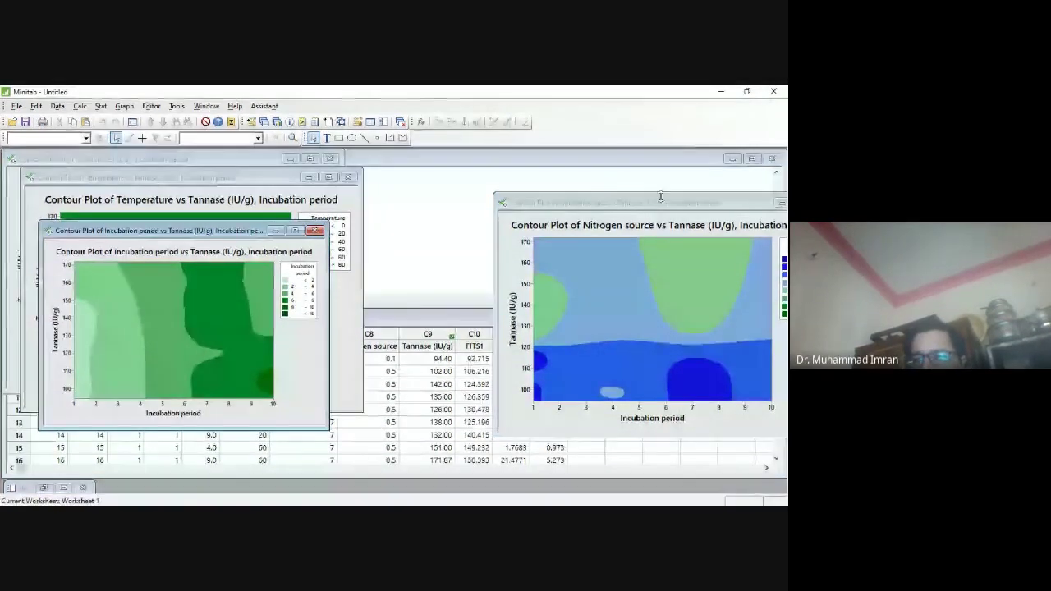
click(319, 230)
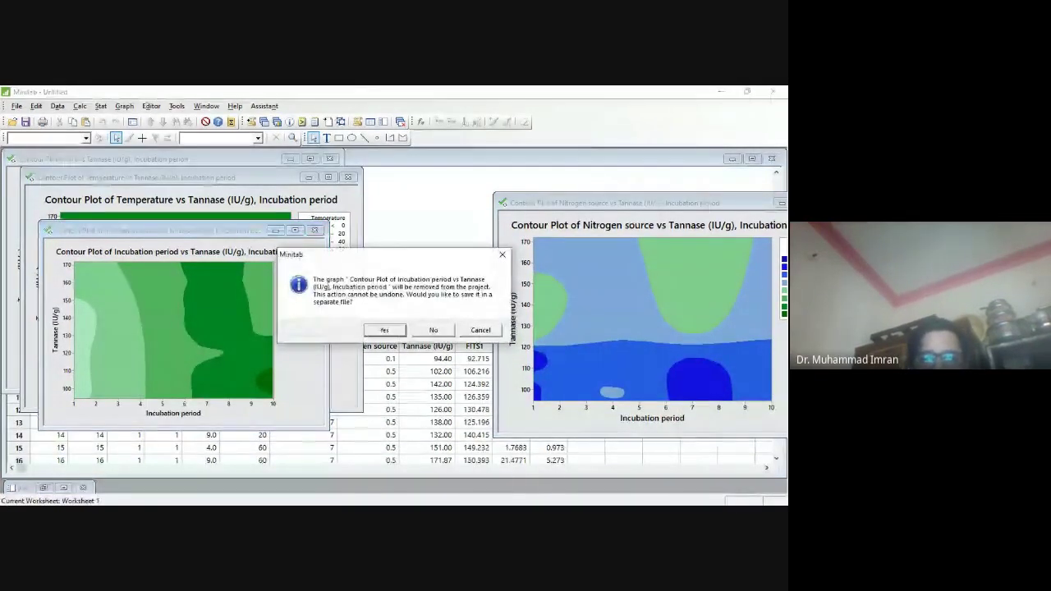
key(n)
click(348, 176)
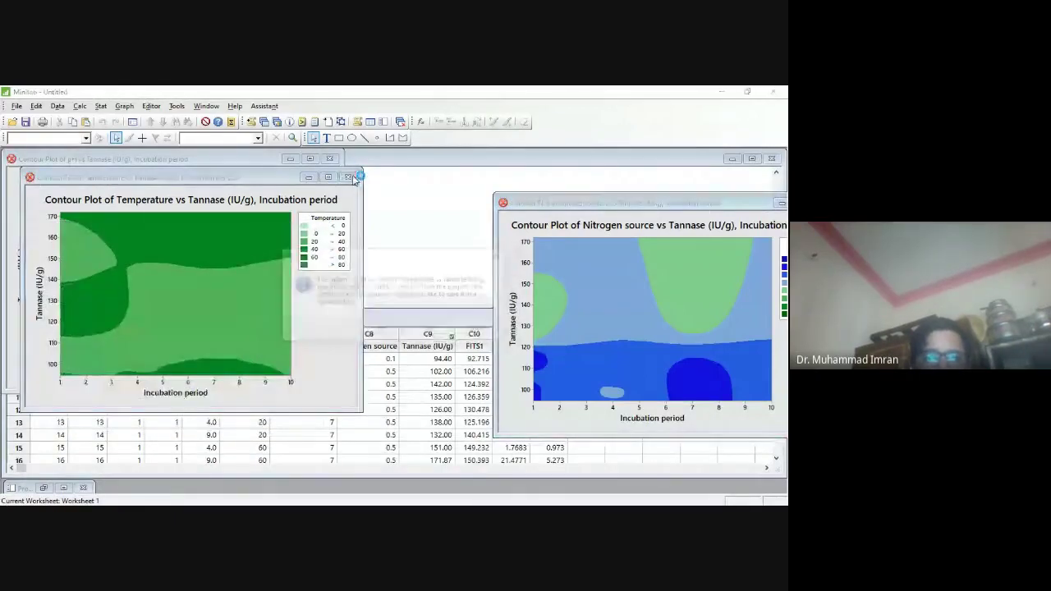
click(429, 329)
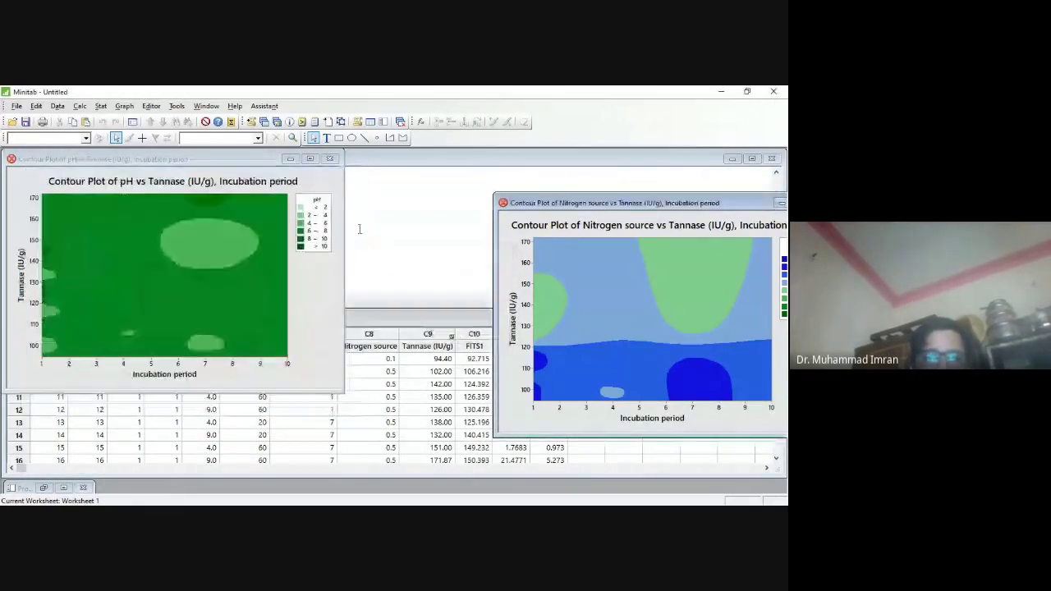
click(329, 159)
click(433, 326)
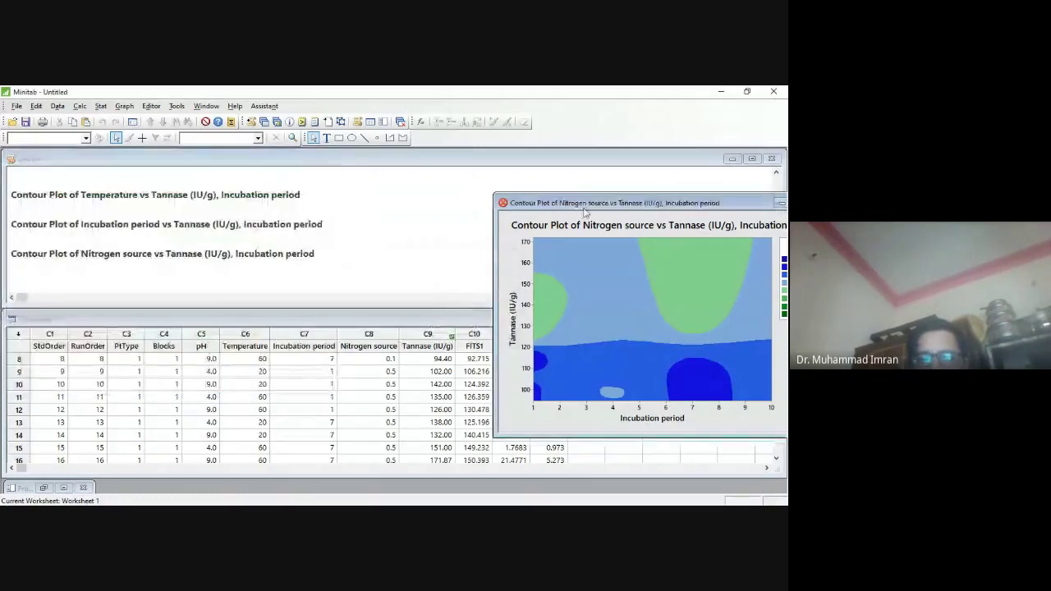
drag(589, 205, 468, 211)
click(703, 208)
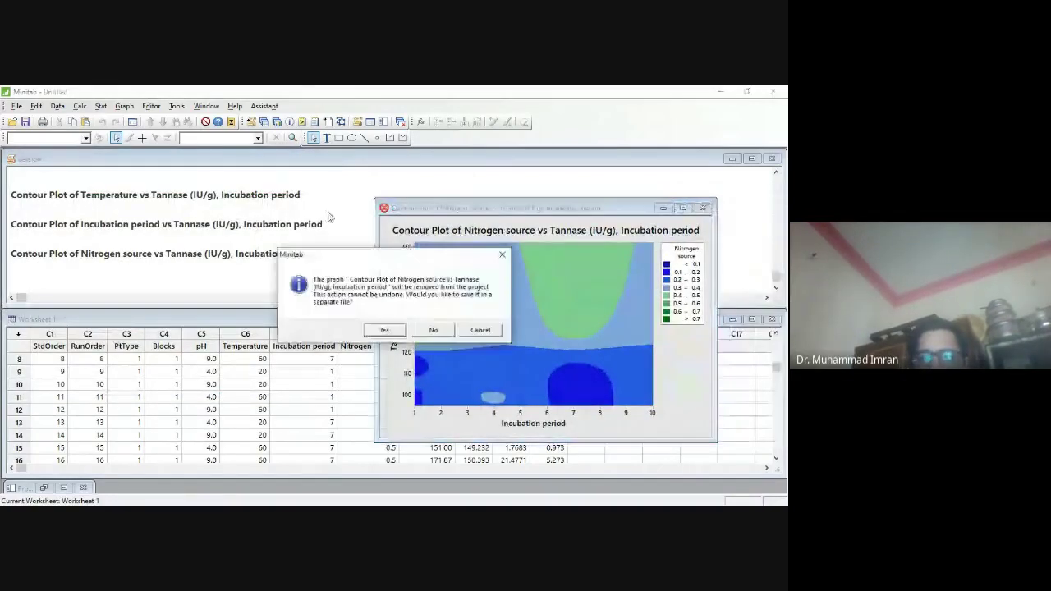
click(432, 331)
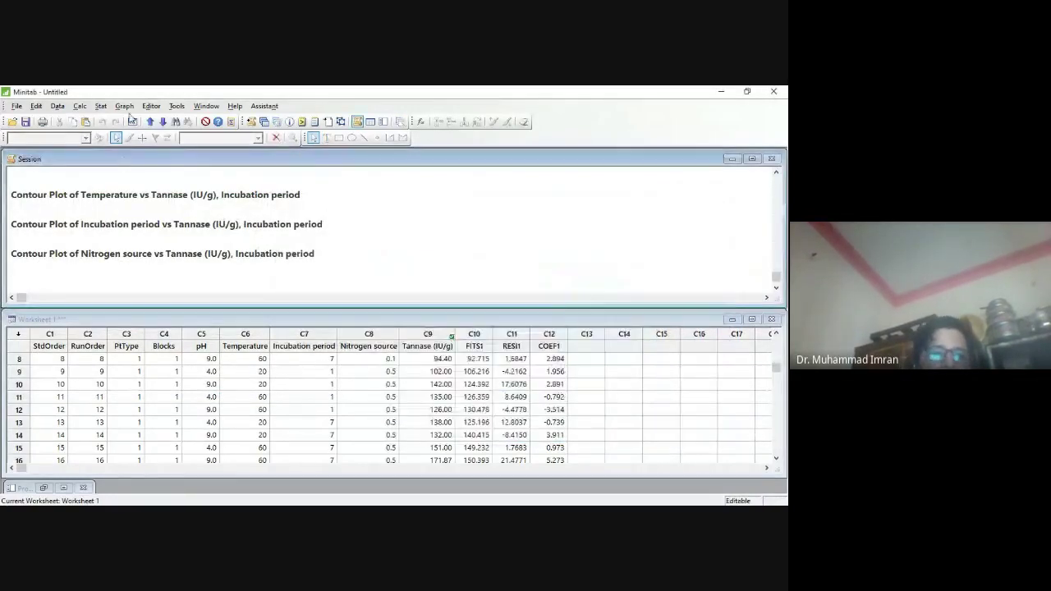
Start another contour plot with the same variables, keeping the default scale settings and leaving the titles and footnotes blank.
click(124, 106)
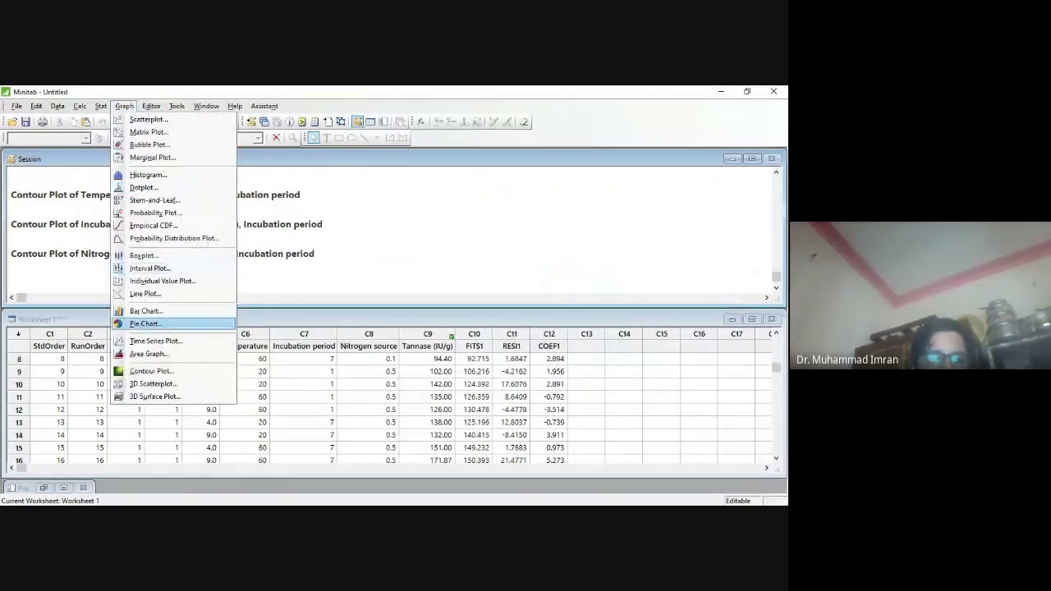
click(152, 371)
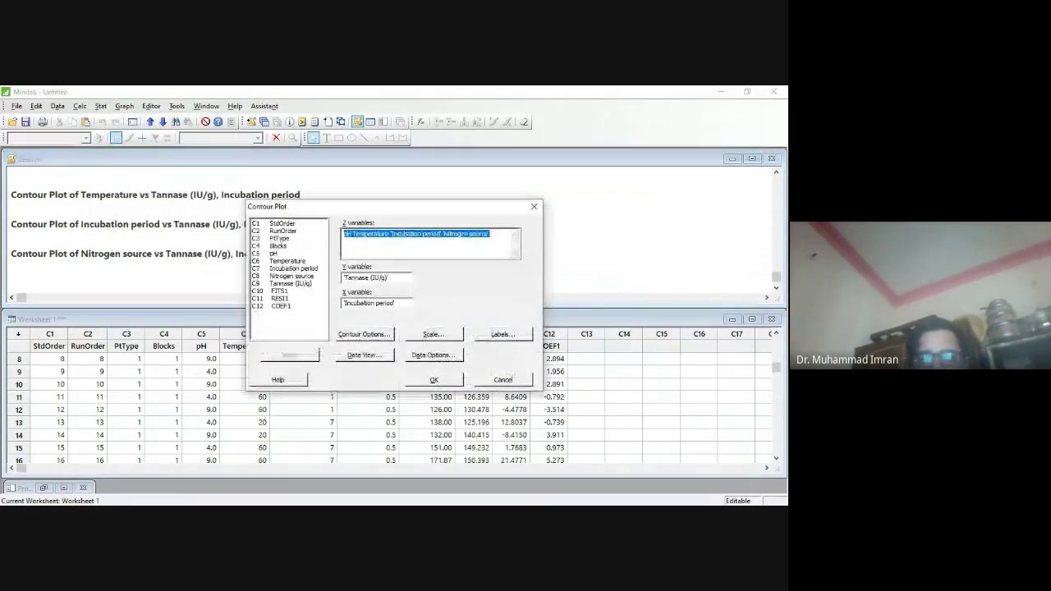
click(433, 334)
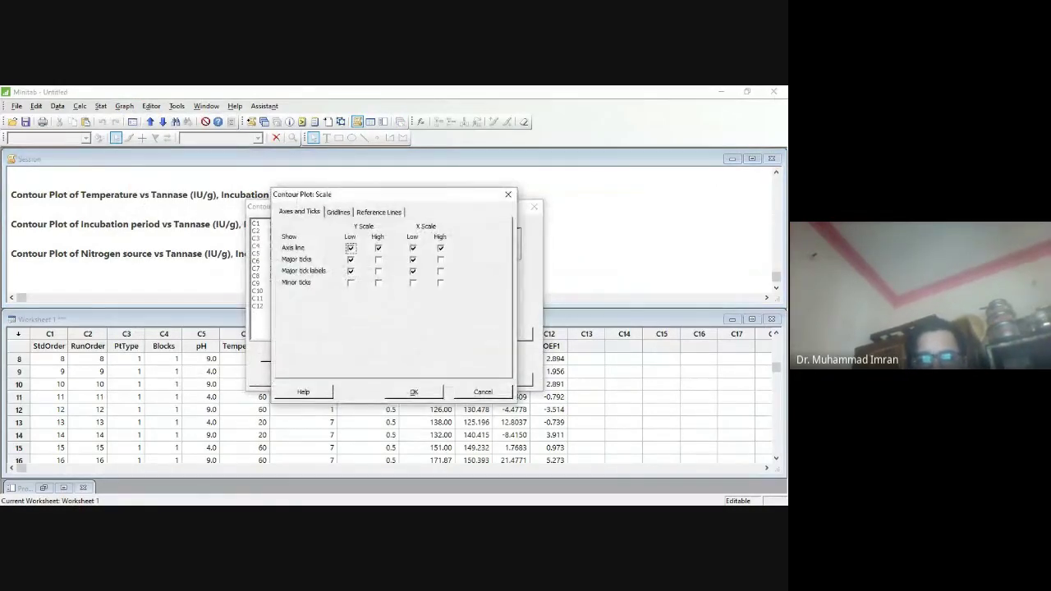
click(414, 392)
click(502, 334)
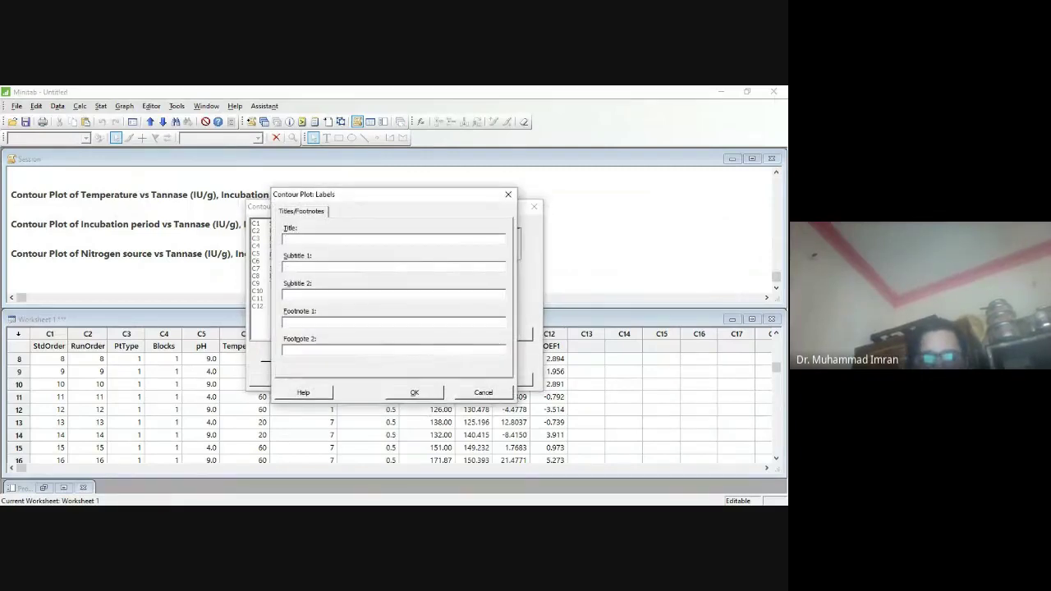
click(414, 393)
Set the contour plot's data display to show contour lines and symbols in addition to the area.
click(363, 355)
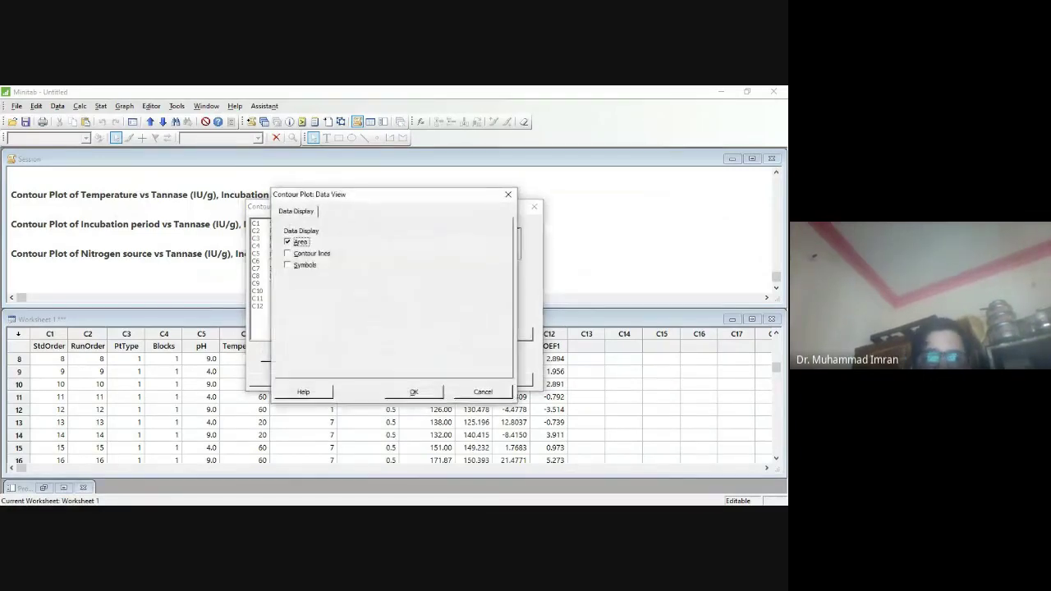
key(Tab)
key(Tab)
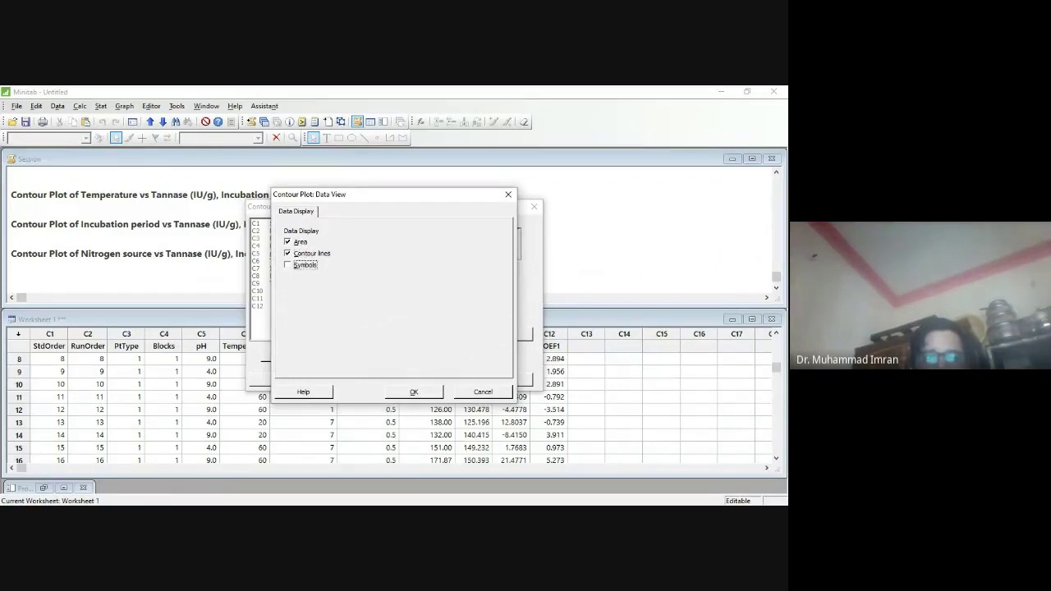
key(space)
click(419, 394)
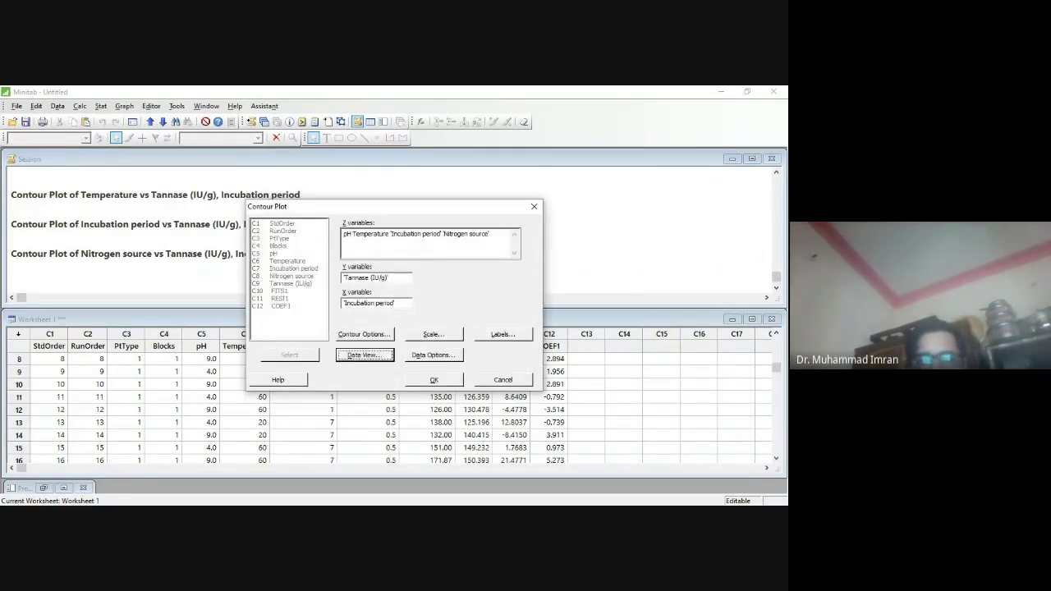
Keep all rows included in the contour plot's data options and generate the plots.
key(Tab)
key(Return)
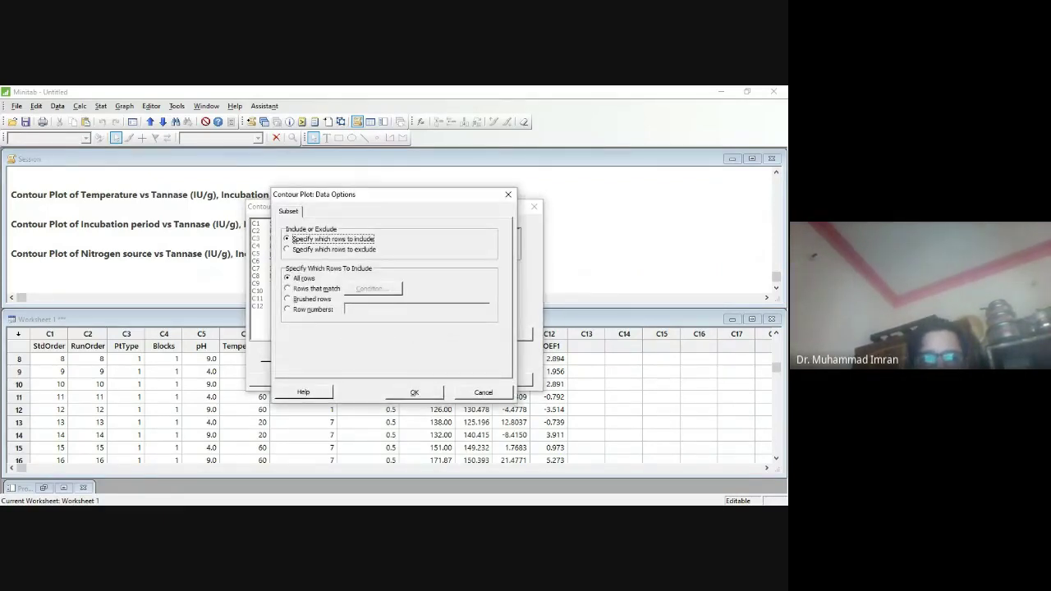
click(415, 392)
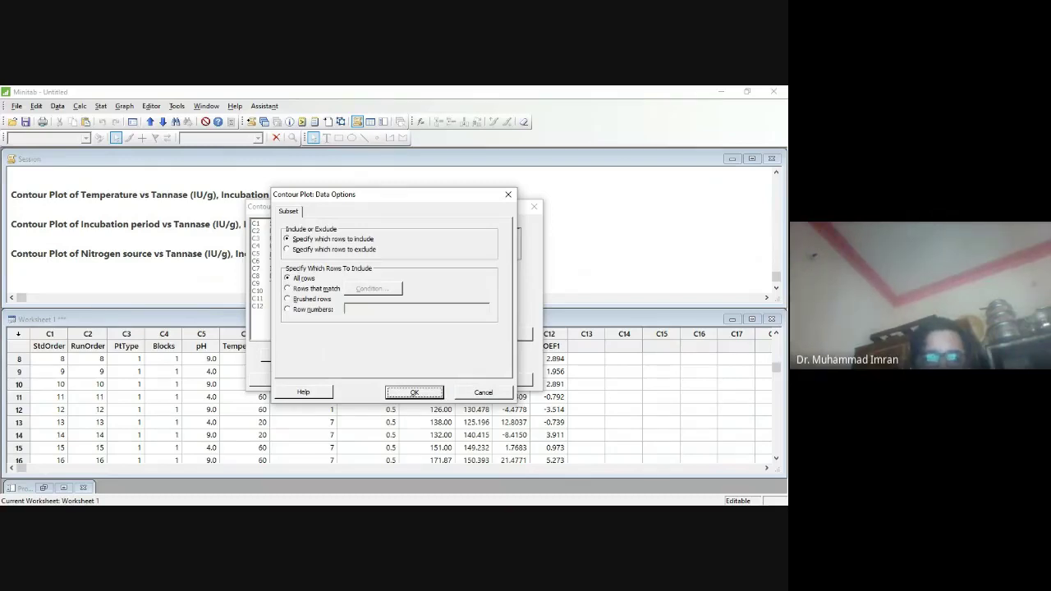
key(Return)
key(Return)
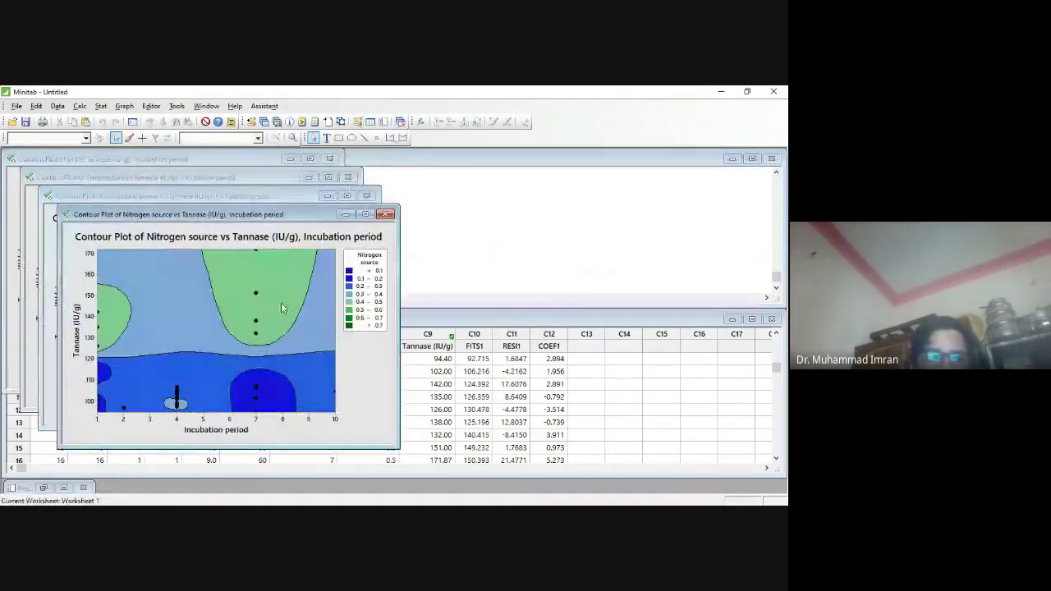
Maximize the Nitrogen source contour plot and save the project as graph1 on the Desktop.
double_click(236, 215)
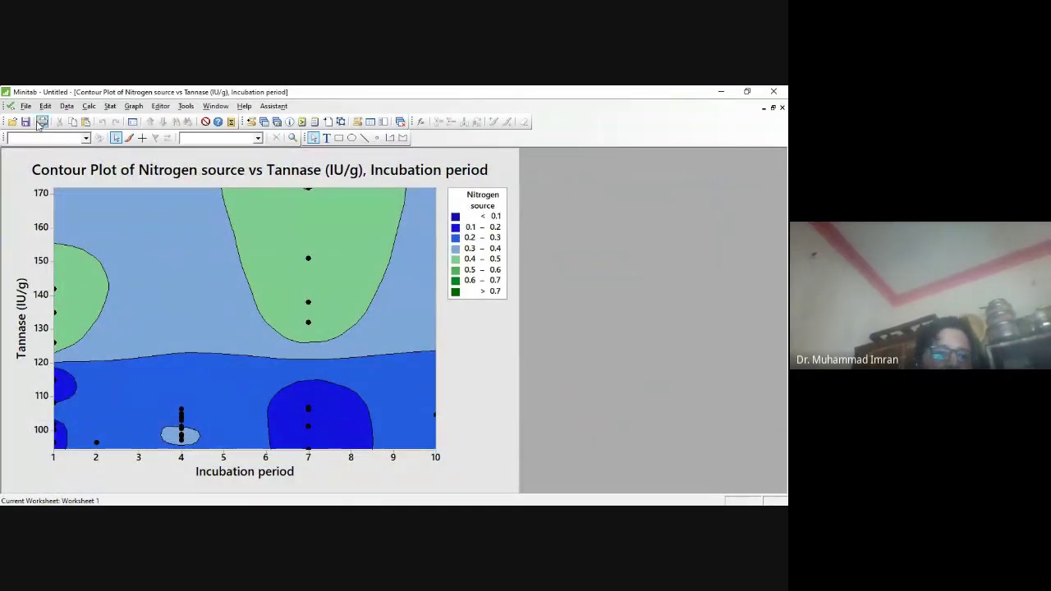
key(ctrl+s)
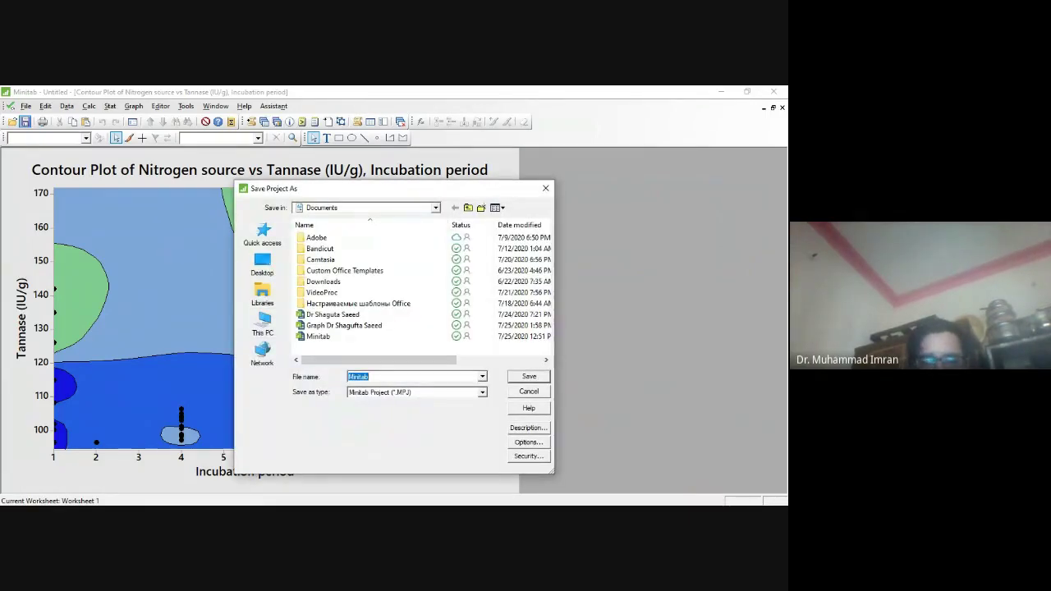
text(grap)
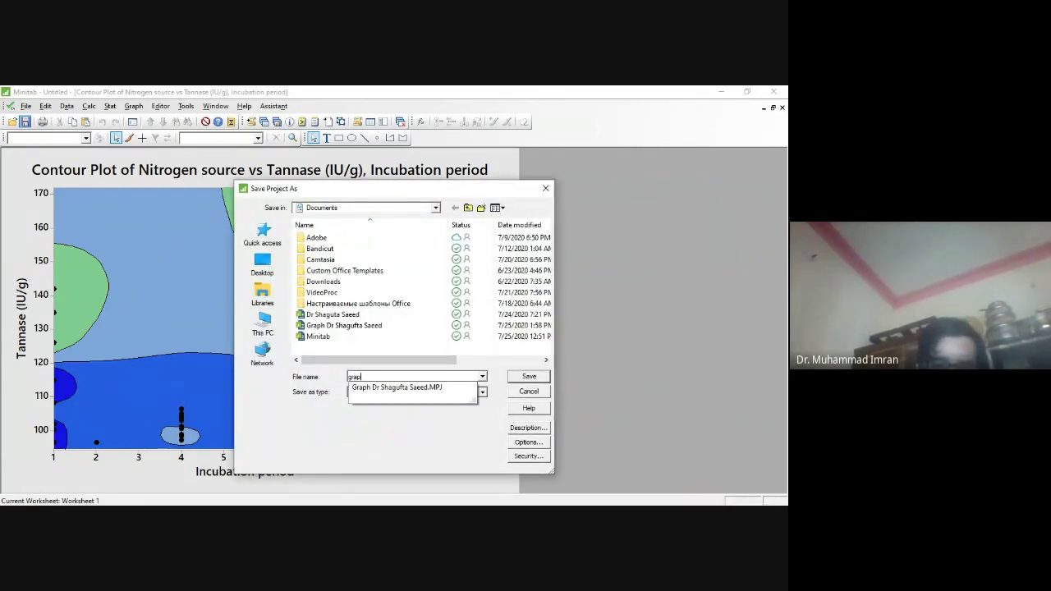
text(h1)
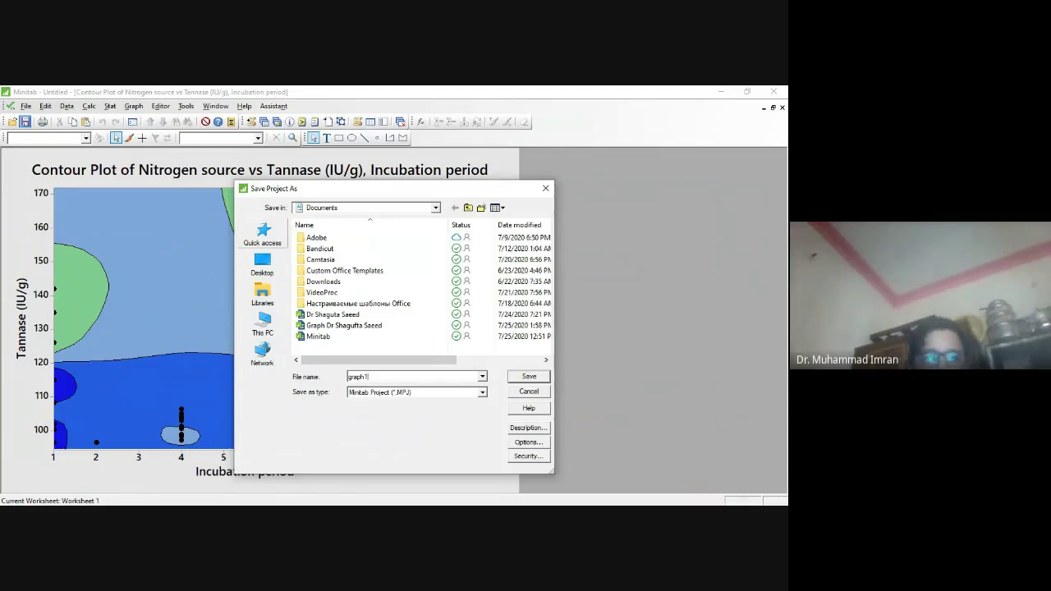
click(262, 262)
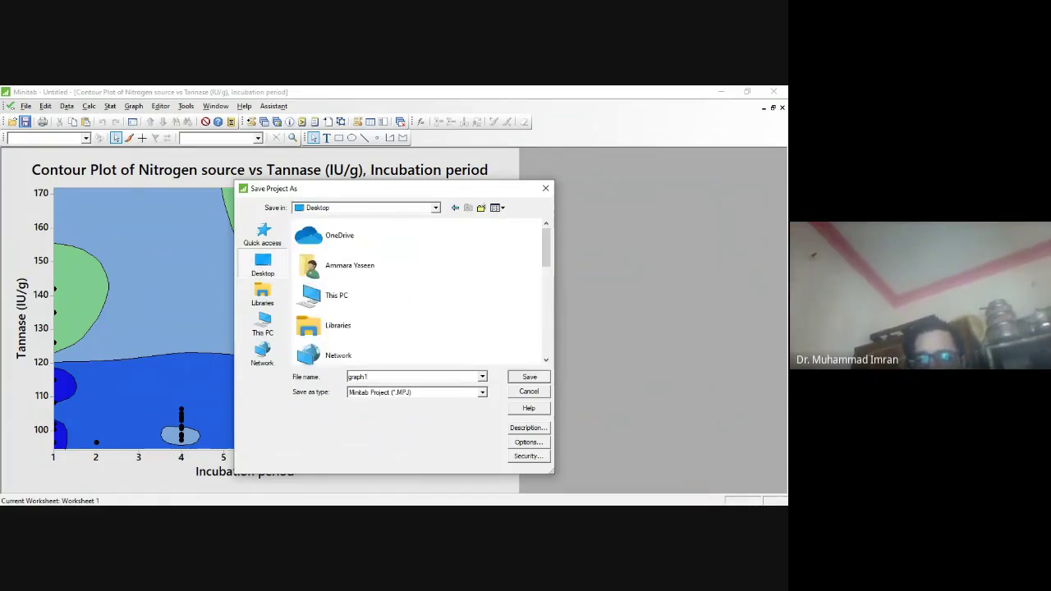
click(529, 376)
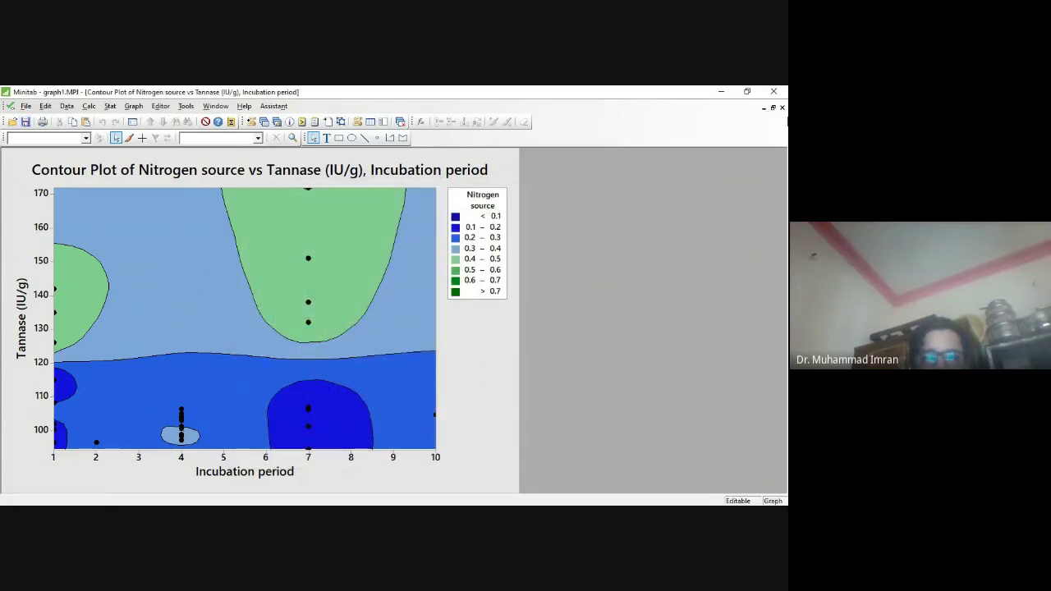
Remove the Nitrogen source contour plot without saving it separately, and minimize the three remaining contour plots.
click(782, 108)
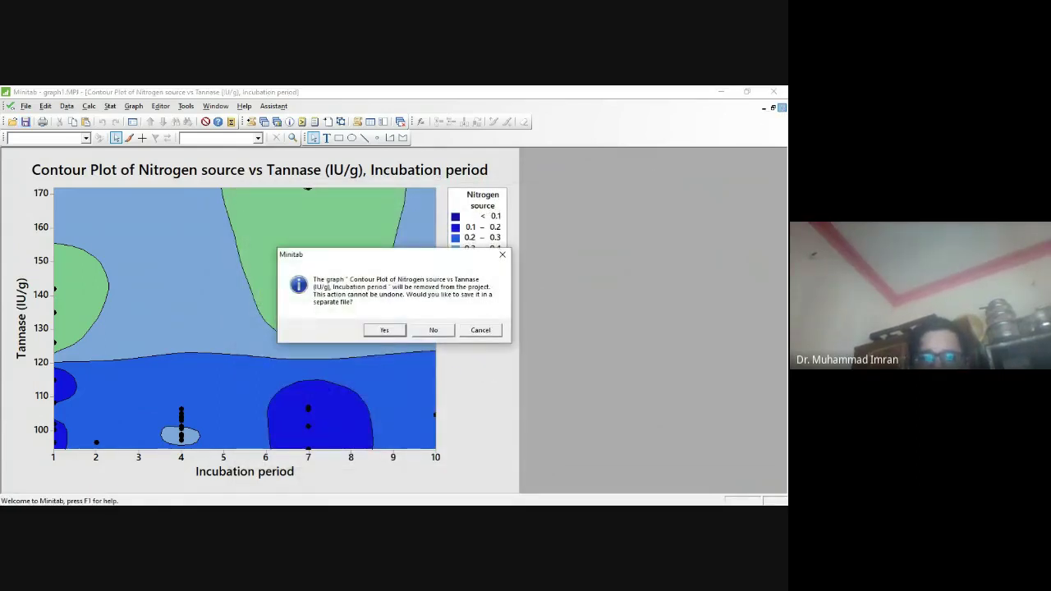
click(441, 332)
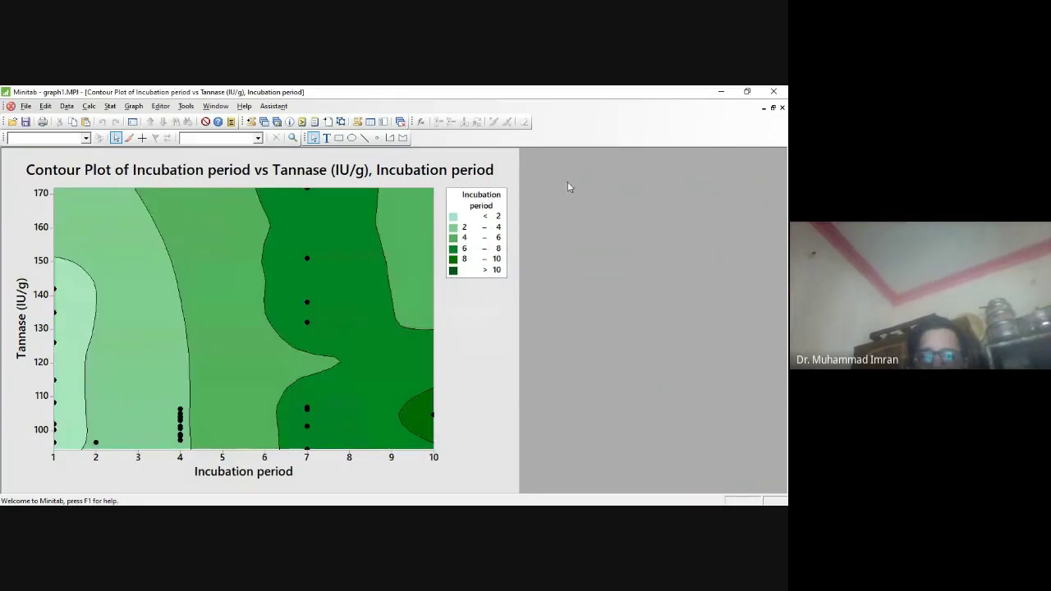
click(763, 107)
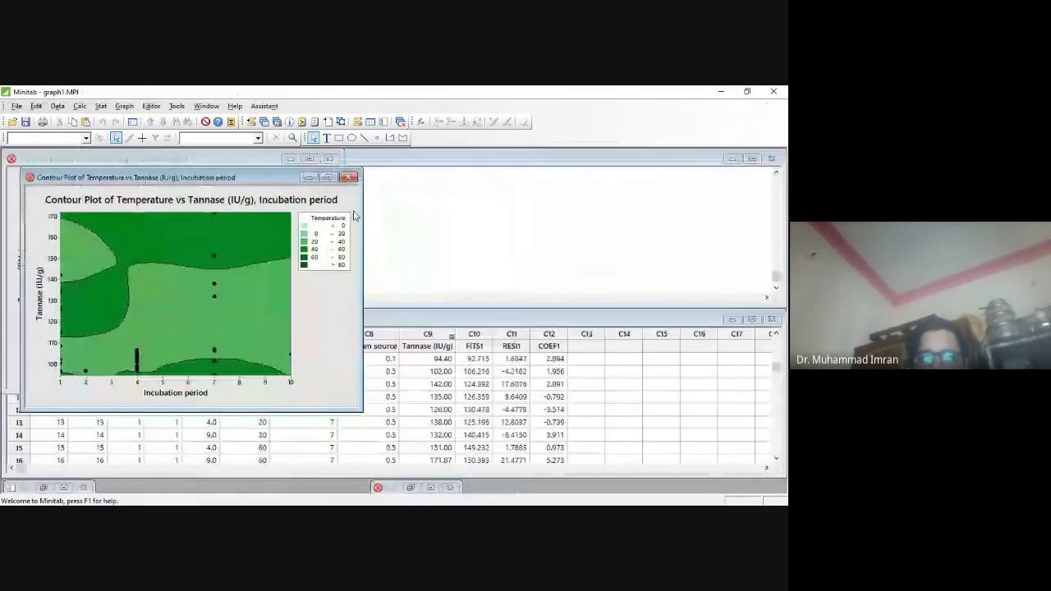
click(309, 177)
click(309, 177)
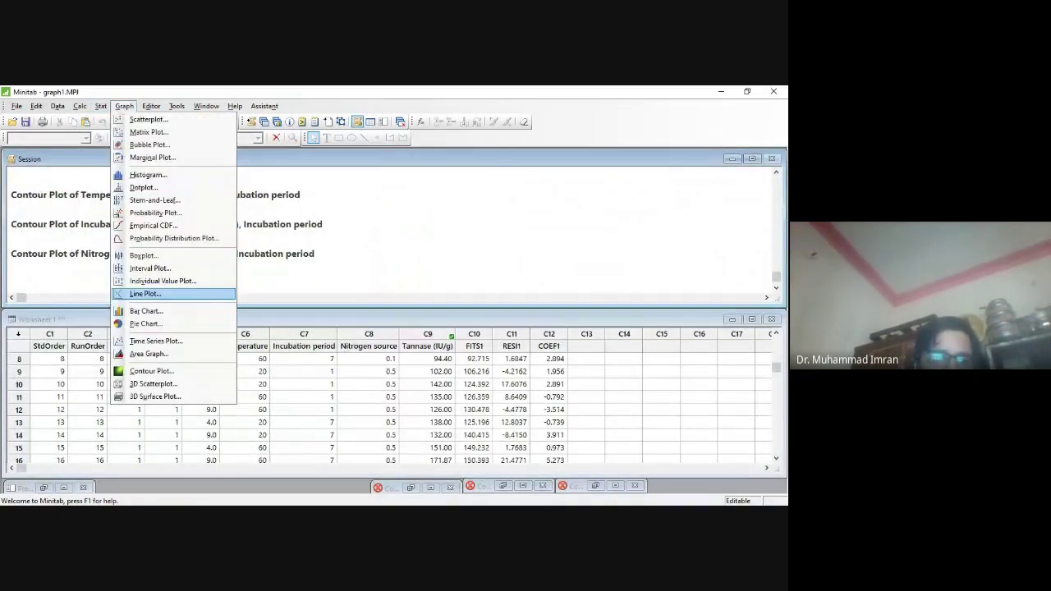
Create a wireframe 3D surface plot with pH as Z, Temperature as Y and Incubation period as X.
click(154, 396)
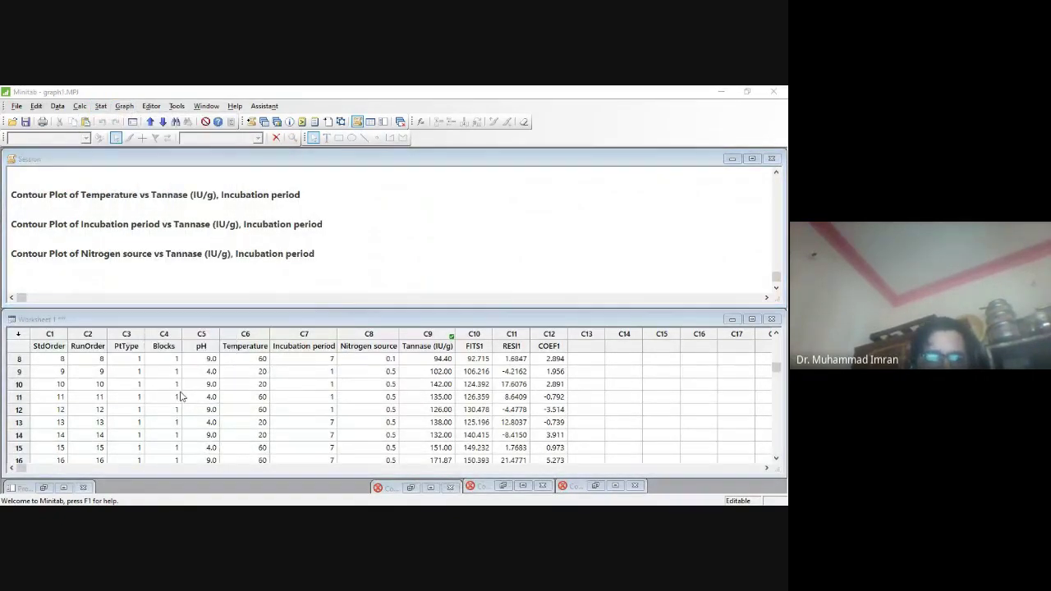
click(364, 296)
click(393, 335)
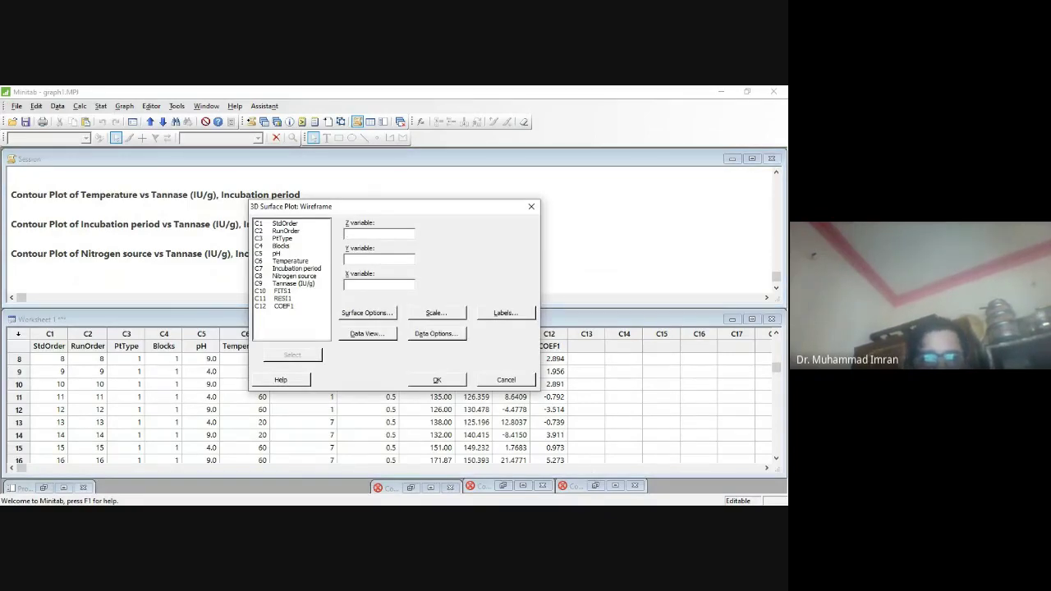
double_click(276, 252)
double_click(290, 261)
double_click(297, 268)
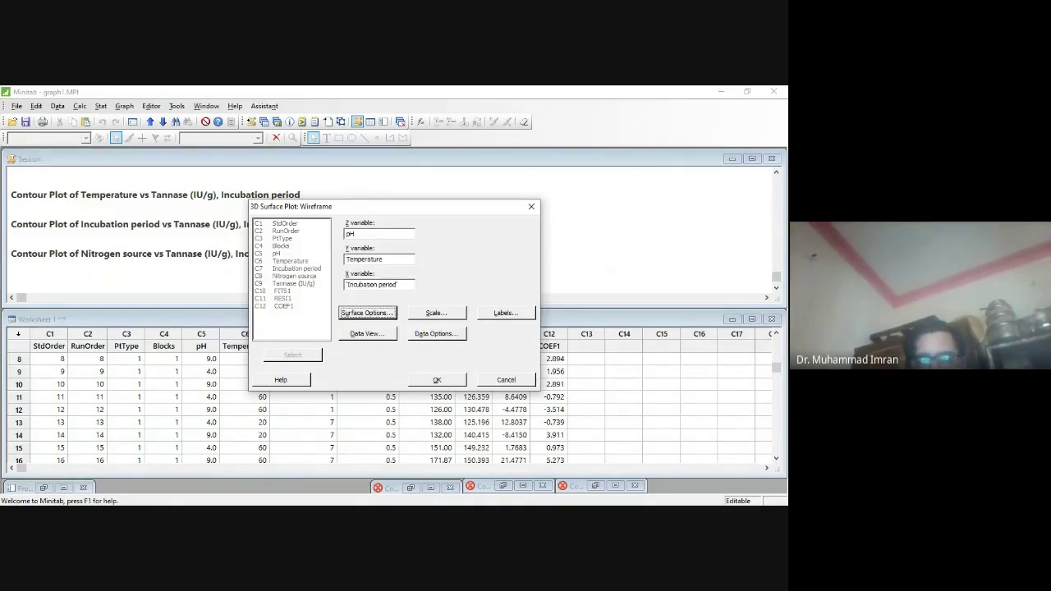
click(436, 380)
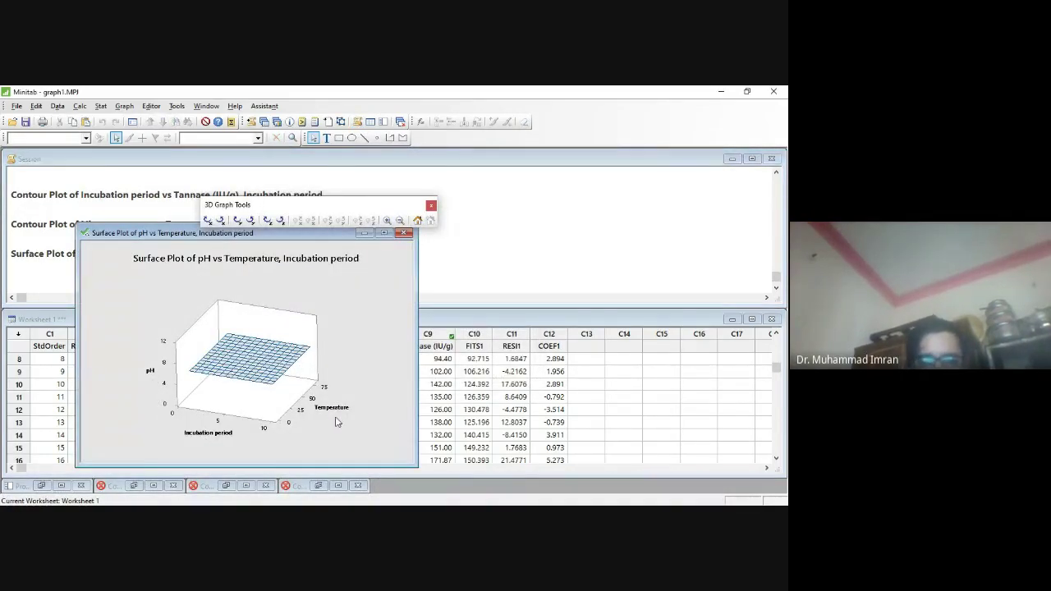
Remove the wireframe plot without saving it, and create a Surface-type 3D plot with pH as Z, Temperature as Y and Nitrogen source as X.
click(403, 233)
click(433, 326)
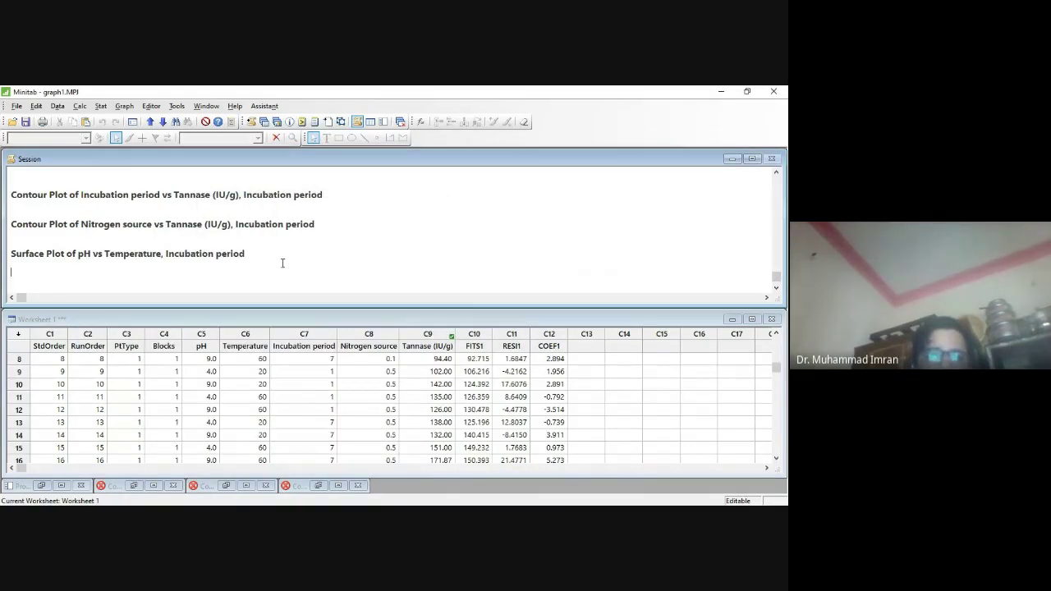
click(124, 106)
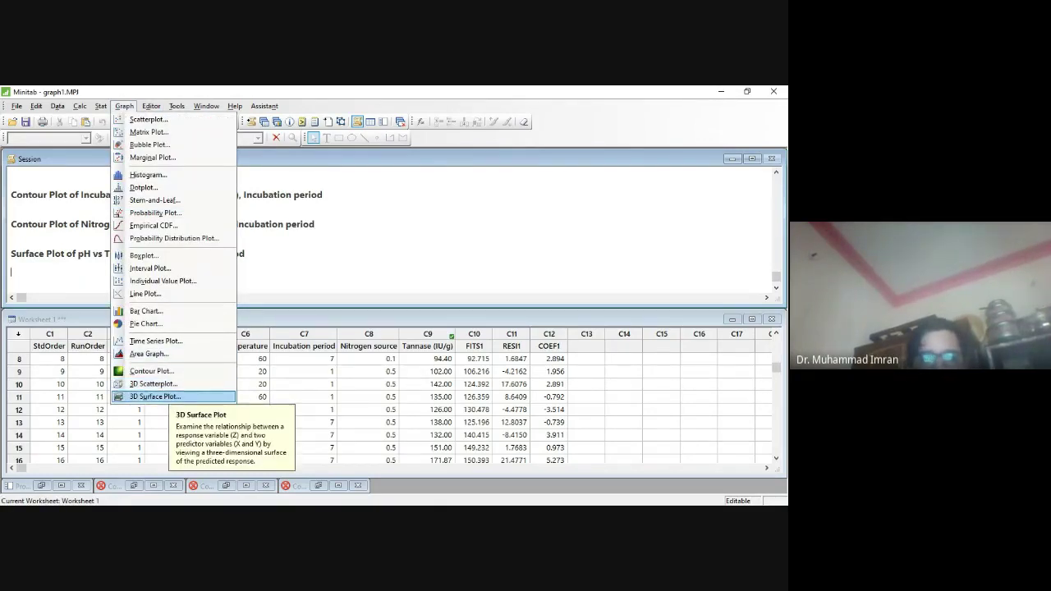
click(155, 397)
click(317, 295)
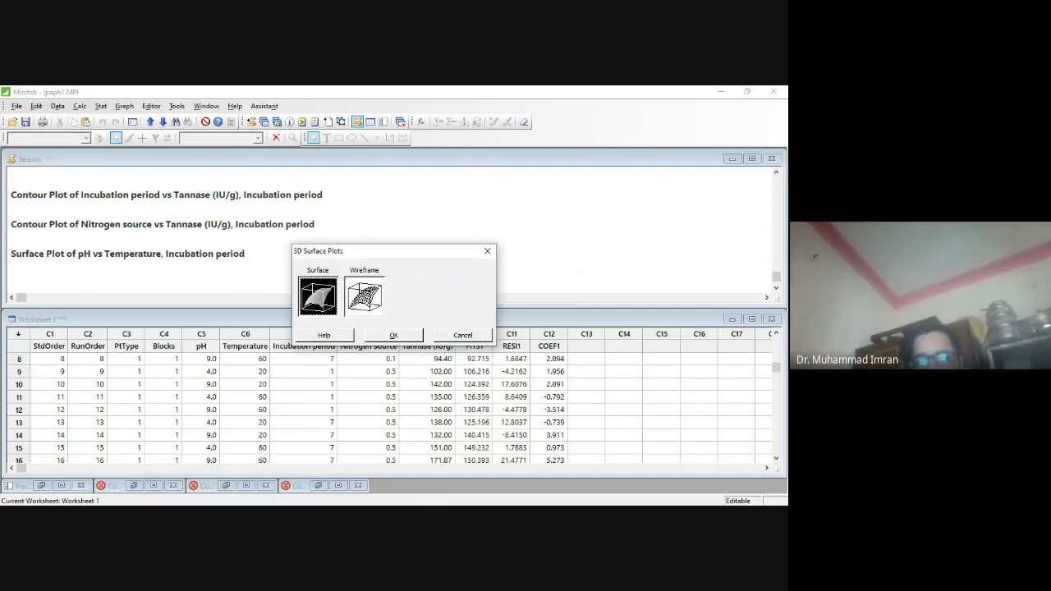
key(Return)
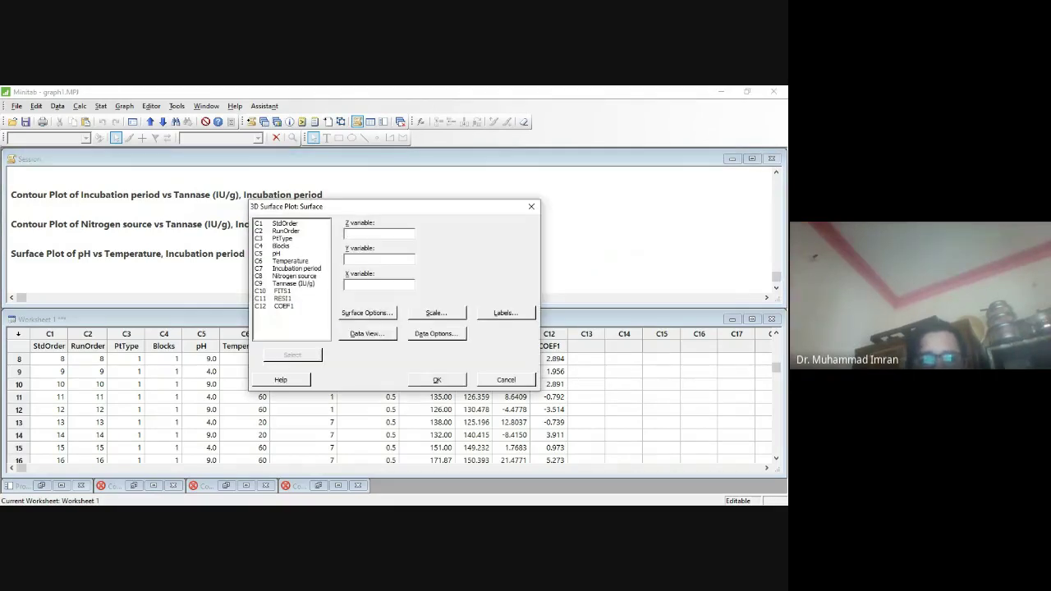
double_click(290, 260)
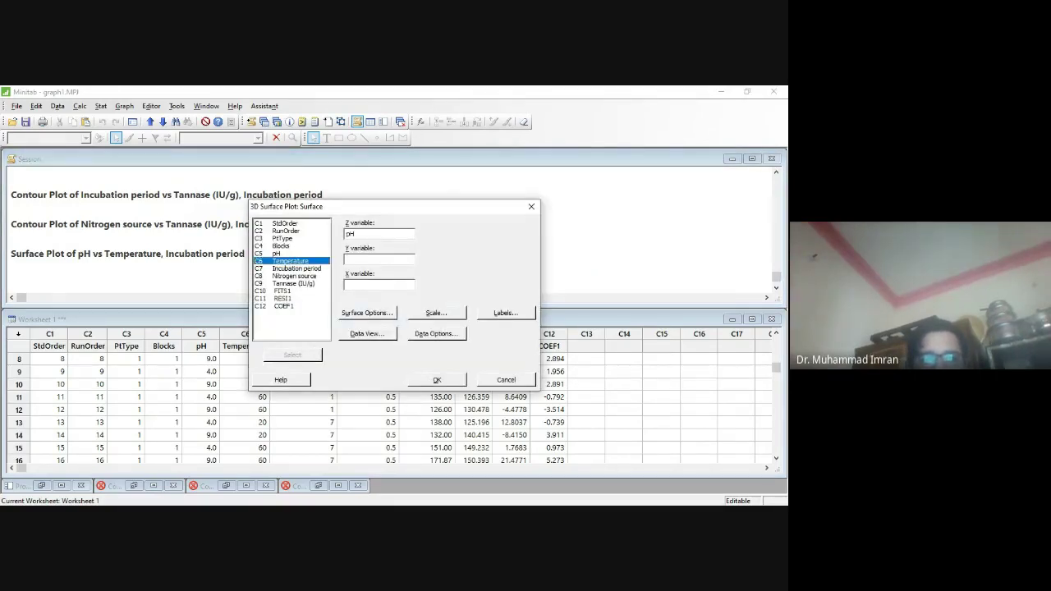
double_click(293, 276)
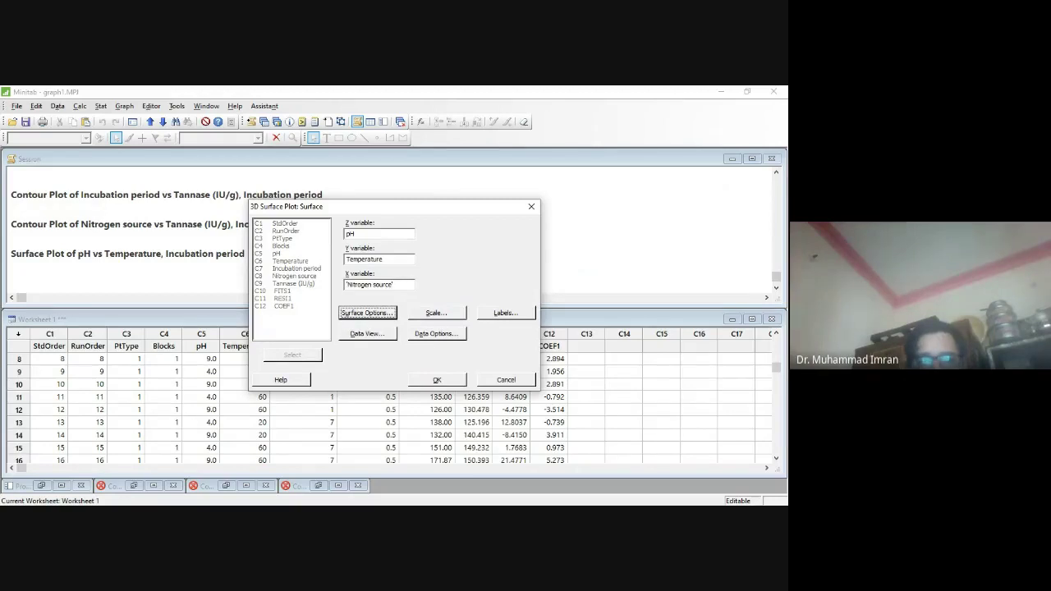
click(450, 381)
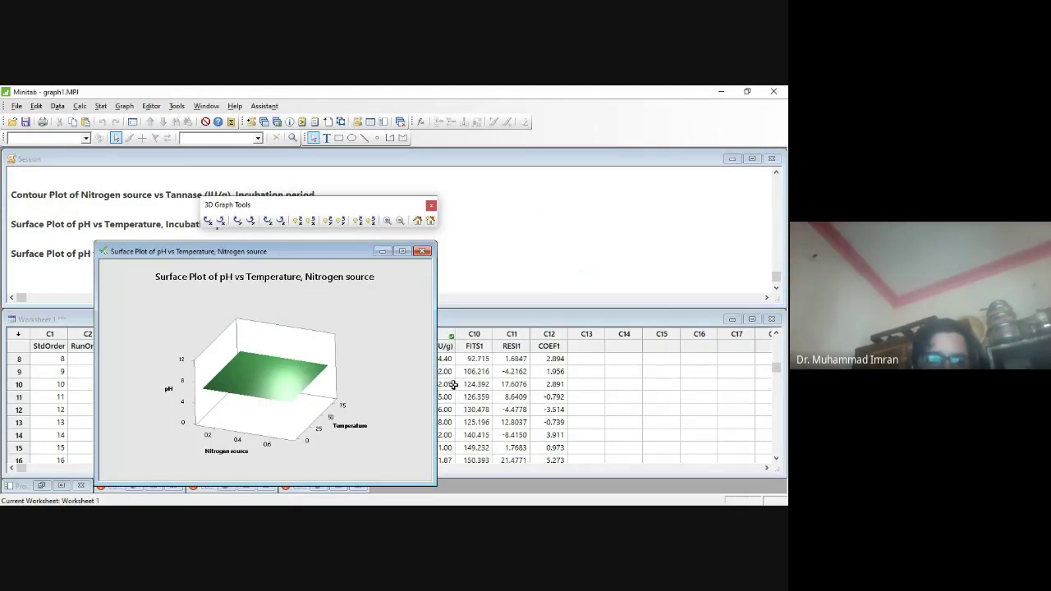
Review the surface attributes of the Nitrogen source plot, keeping the Automatic surface pattern, and look at its box attributes.
click(279, 383)
right_click(279, 382)
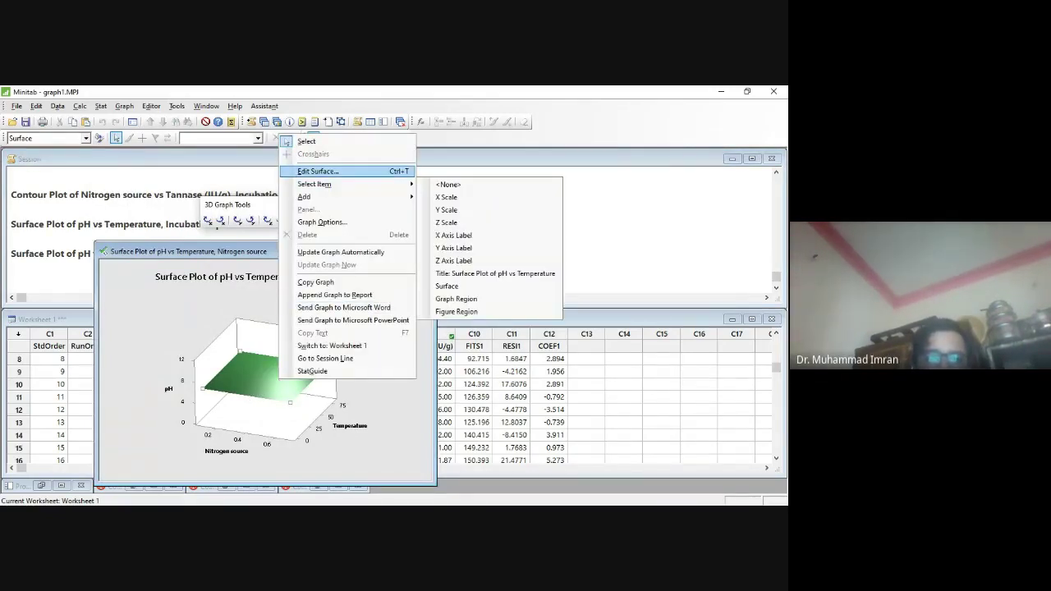
click(317, 171)
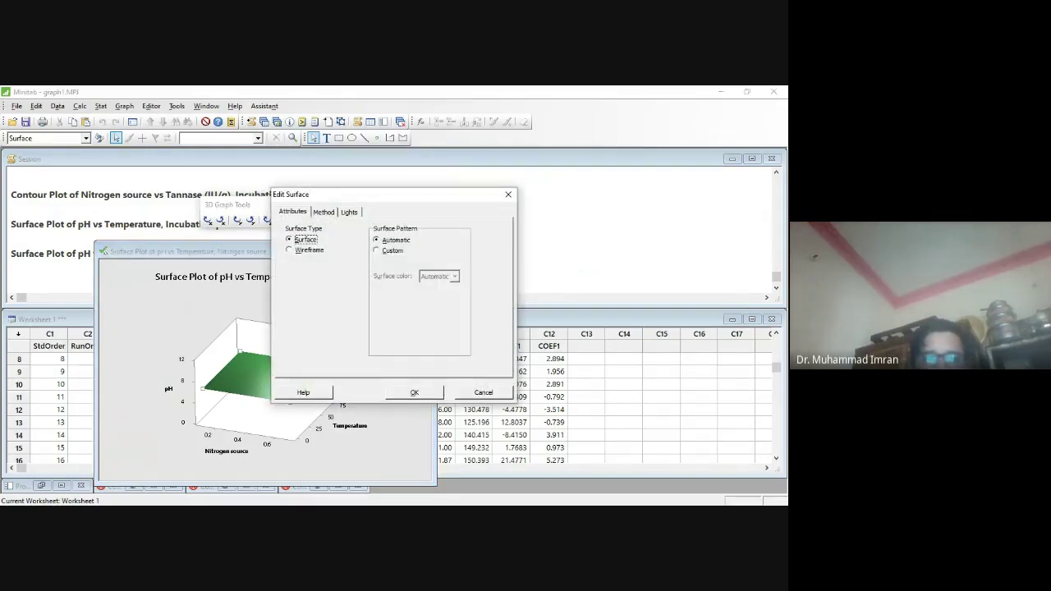
click(376, 250)
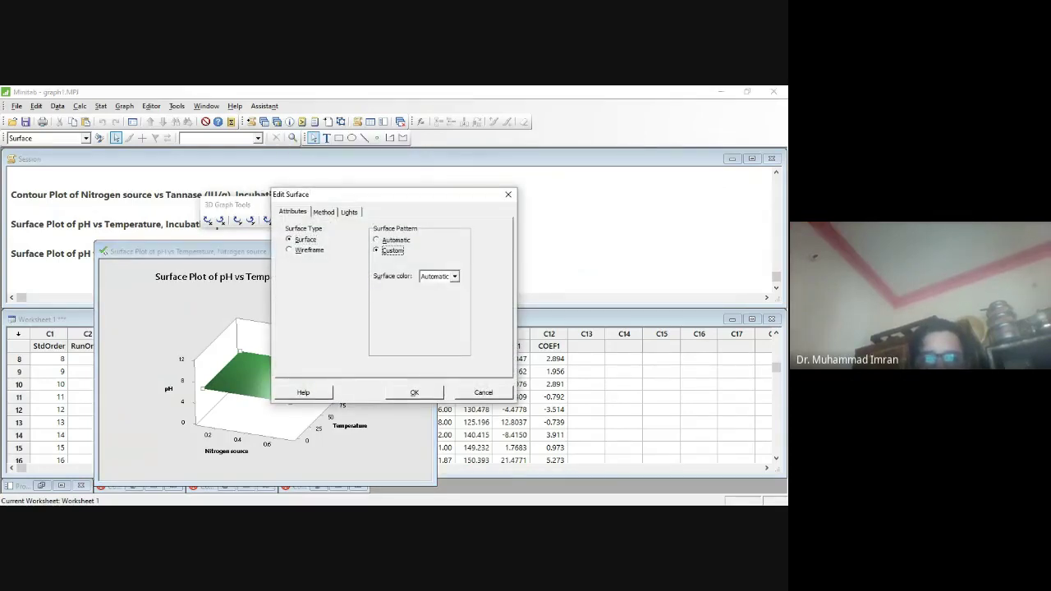
click(377, 239)
click(412, 393)
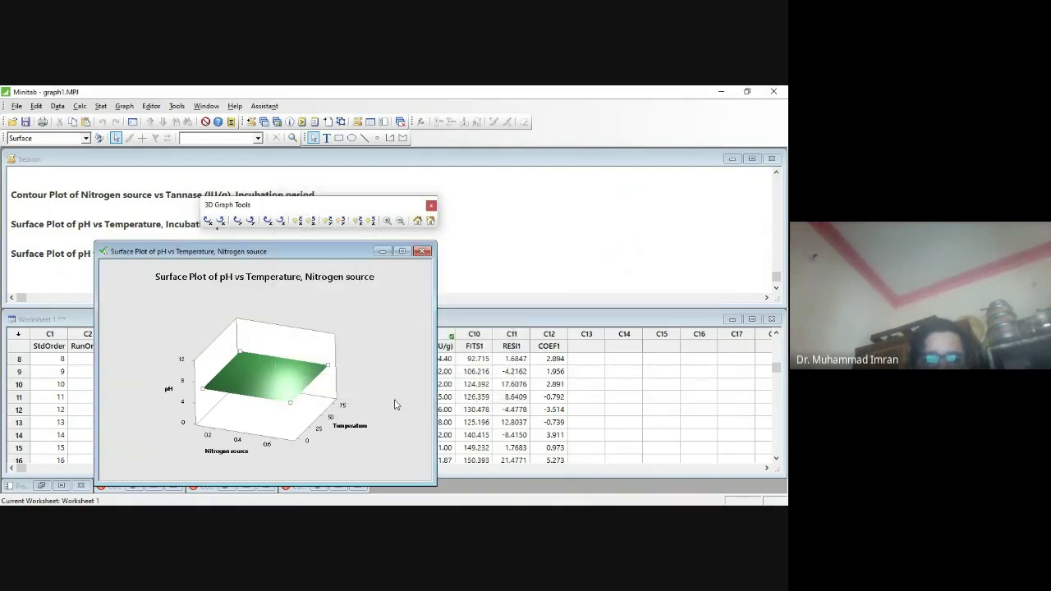
right_click(297, 380)
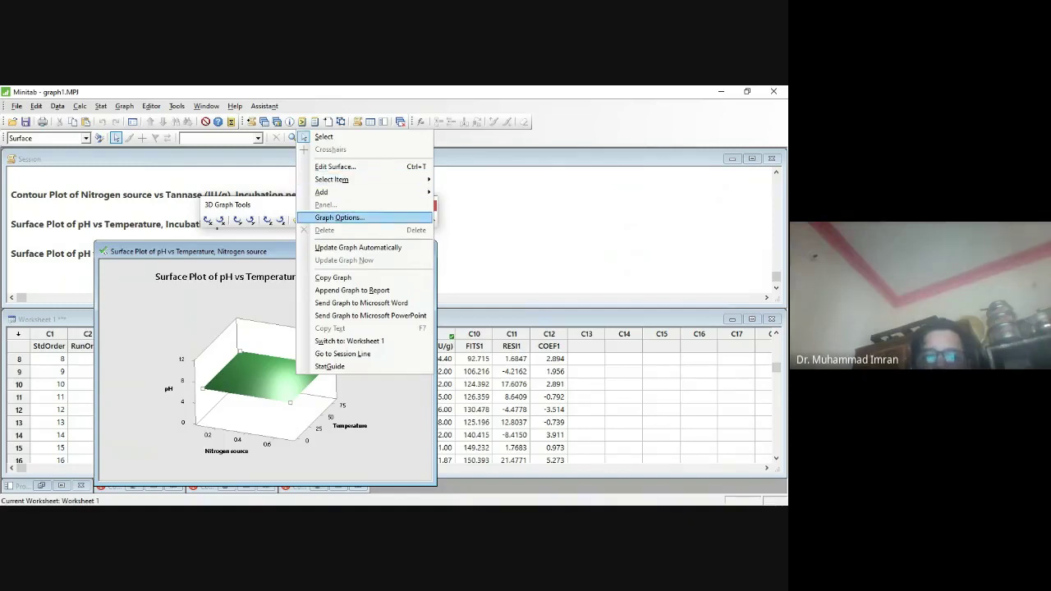
click(339, 217)
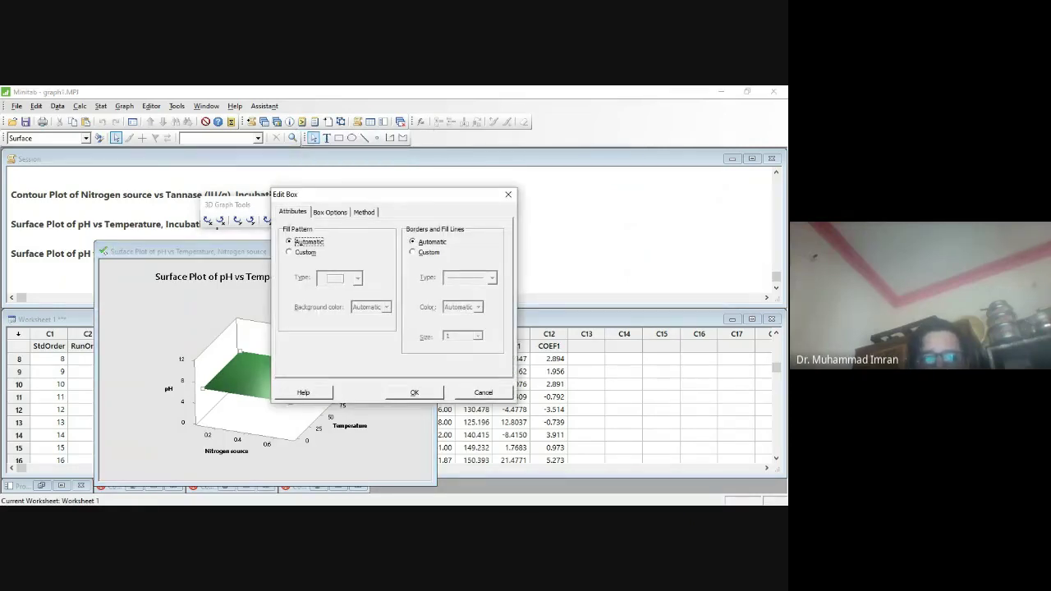
click(508, 194)
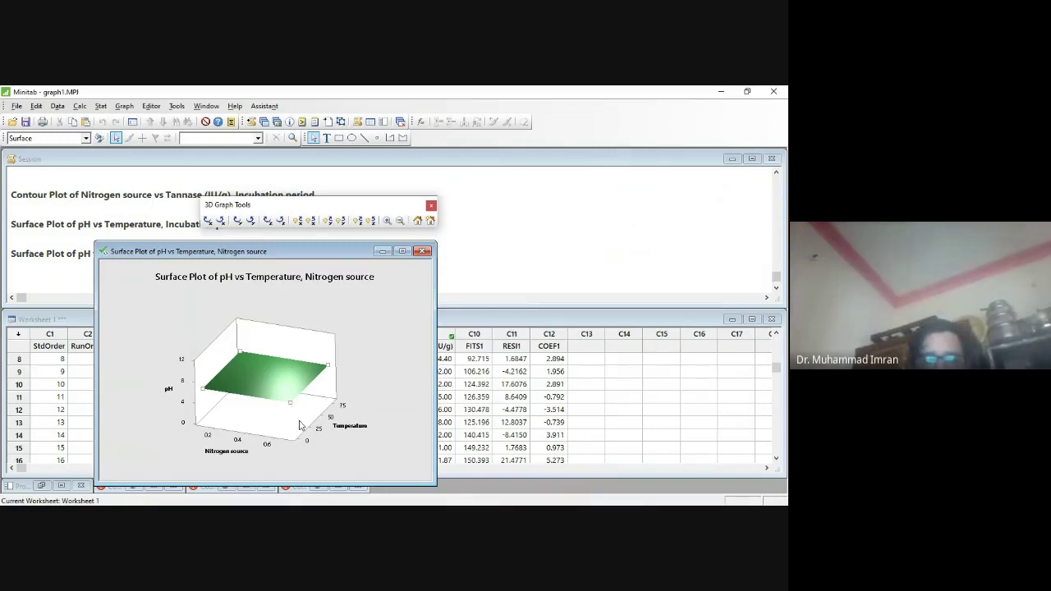
Remove the Nitrogen source surface plot from the project without saving it in a separate file.
click(424, 251)
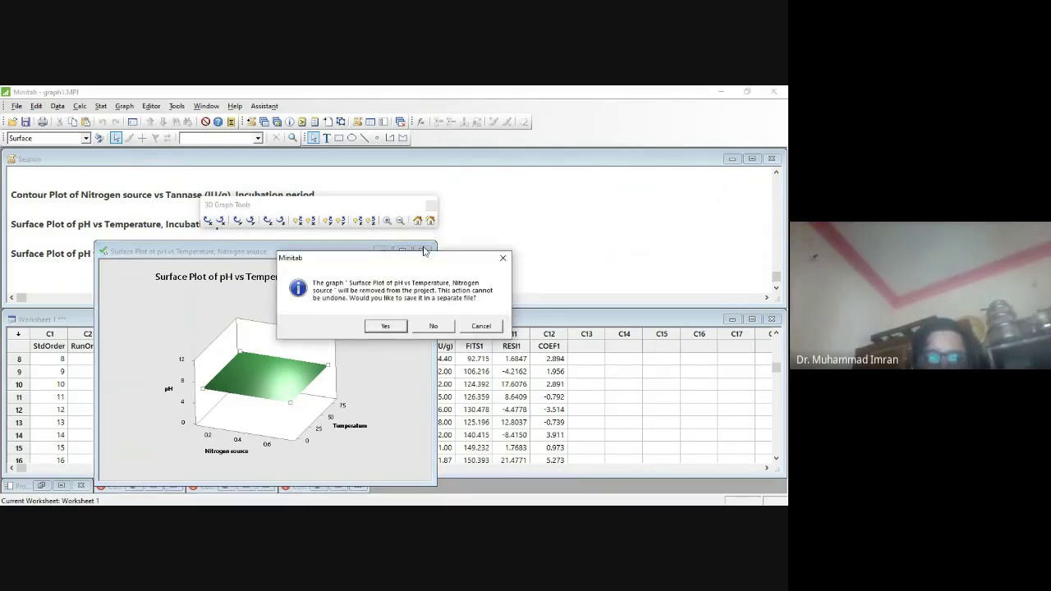
click(432, 326)
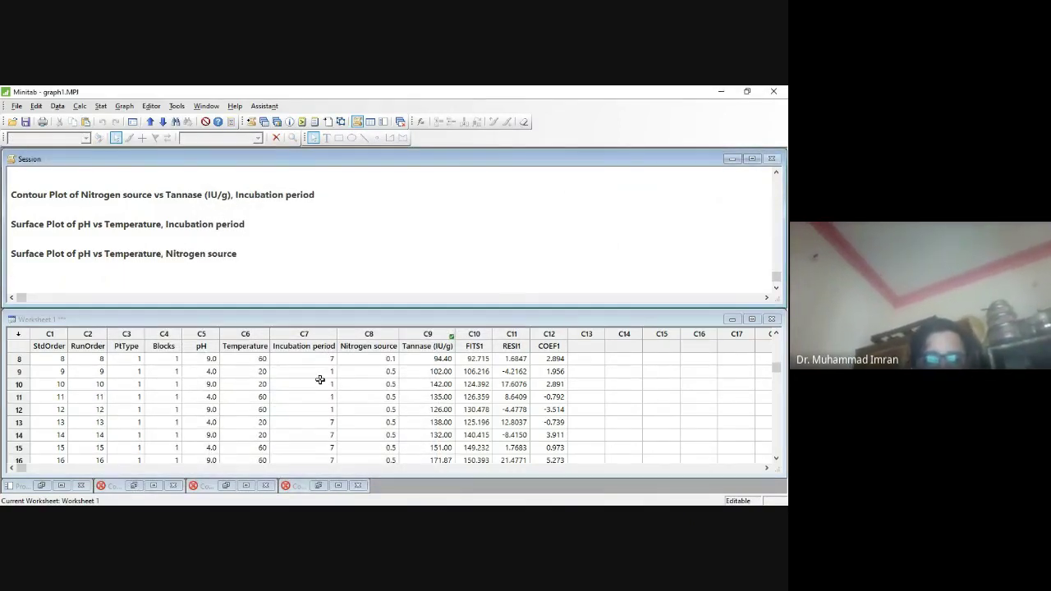
Select the Tannase (IU/g) column in the worksheet from its name cell down through row 30.
click(408, 371)
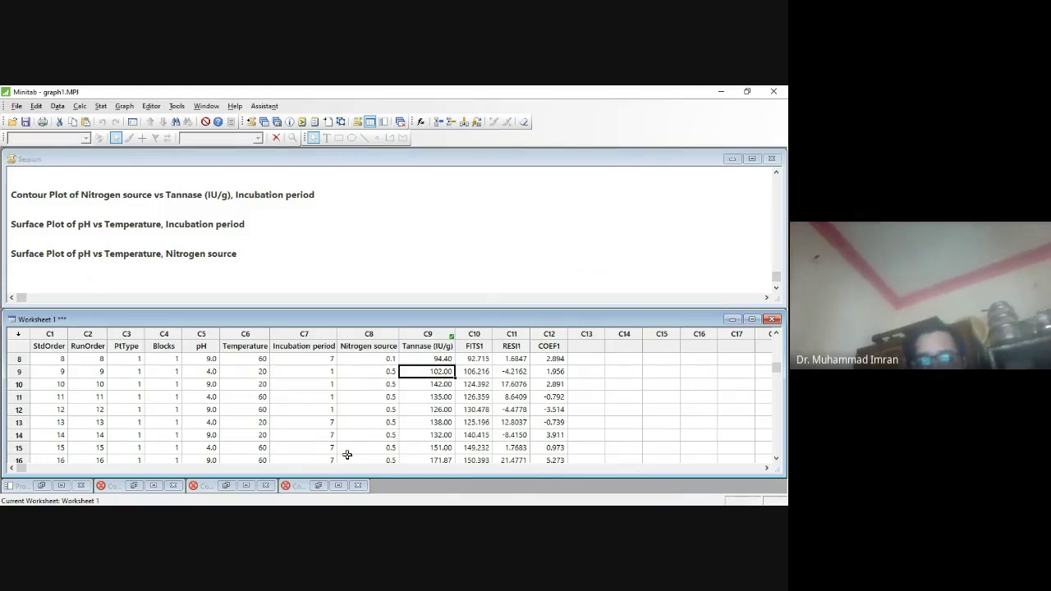
click(429, 345)
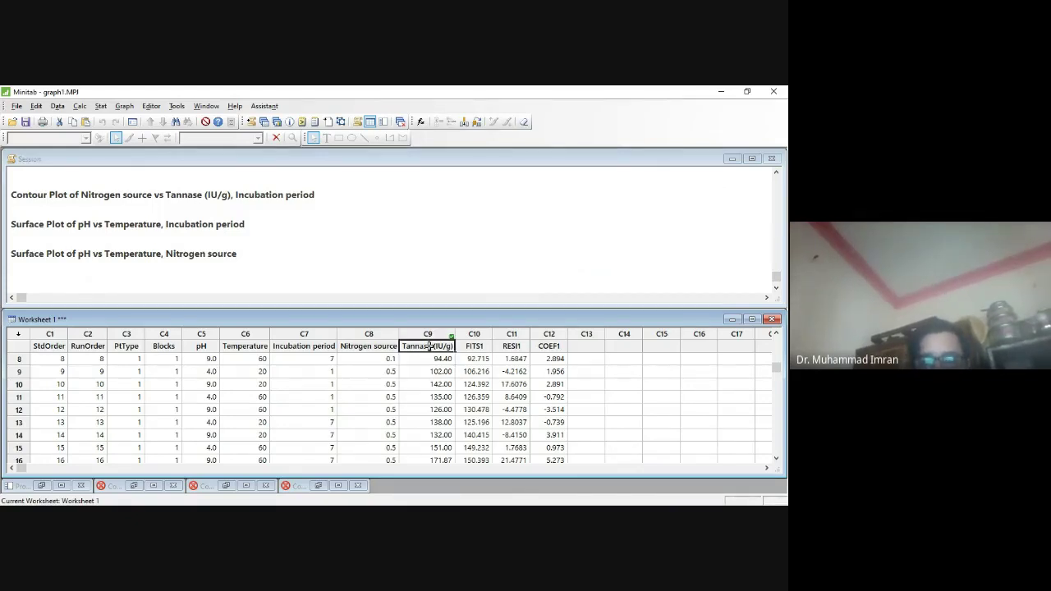
drag(429, 346, 443, 386)
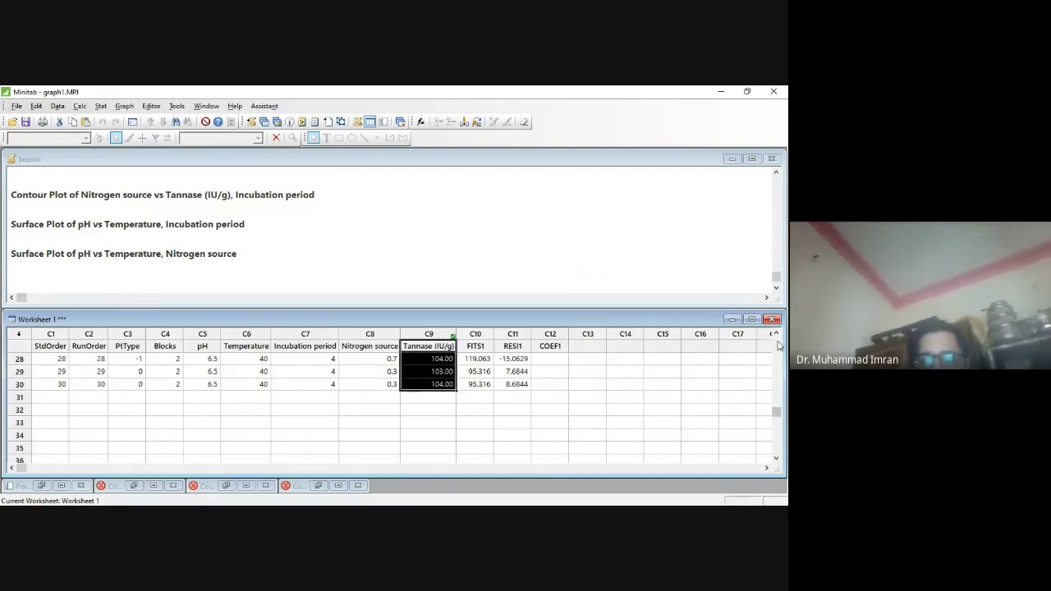
click(778, 344)
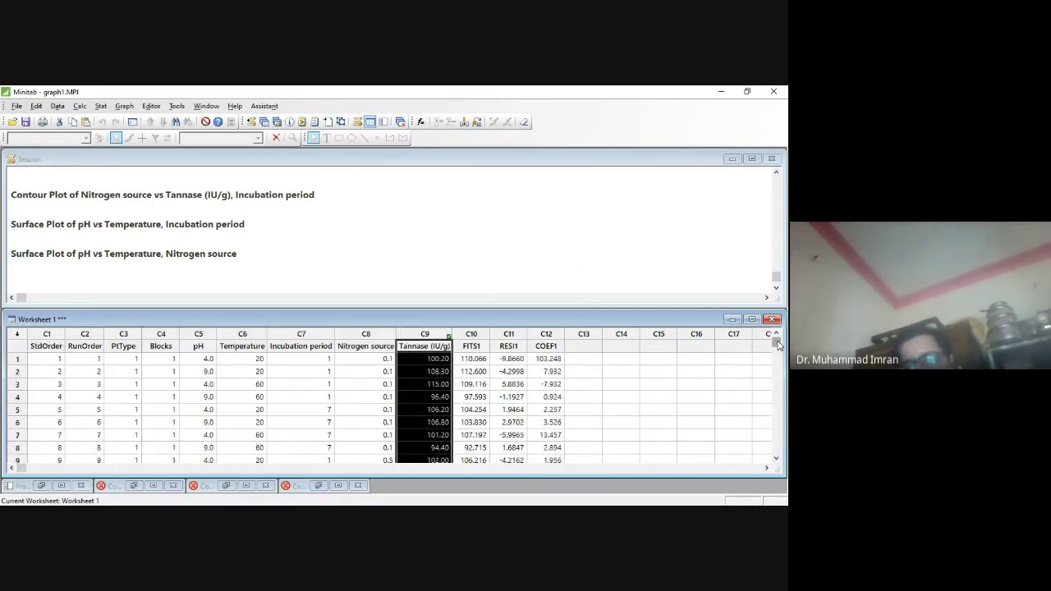